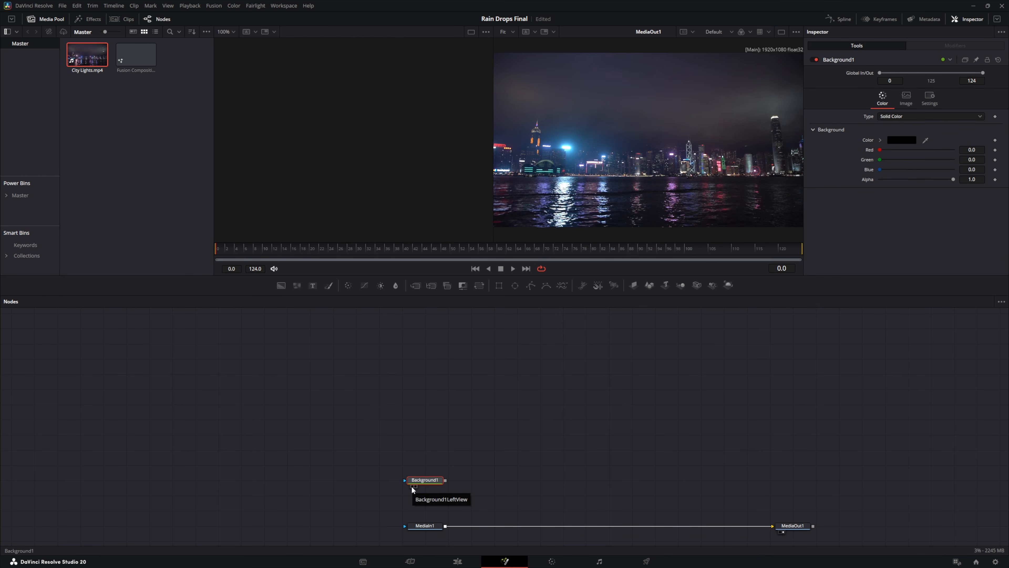
Step: Show Background1 in the empty viewer and set its colour to white
left_click(412, 486)
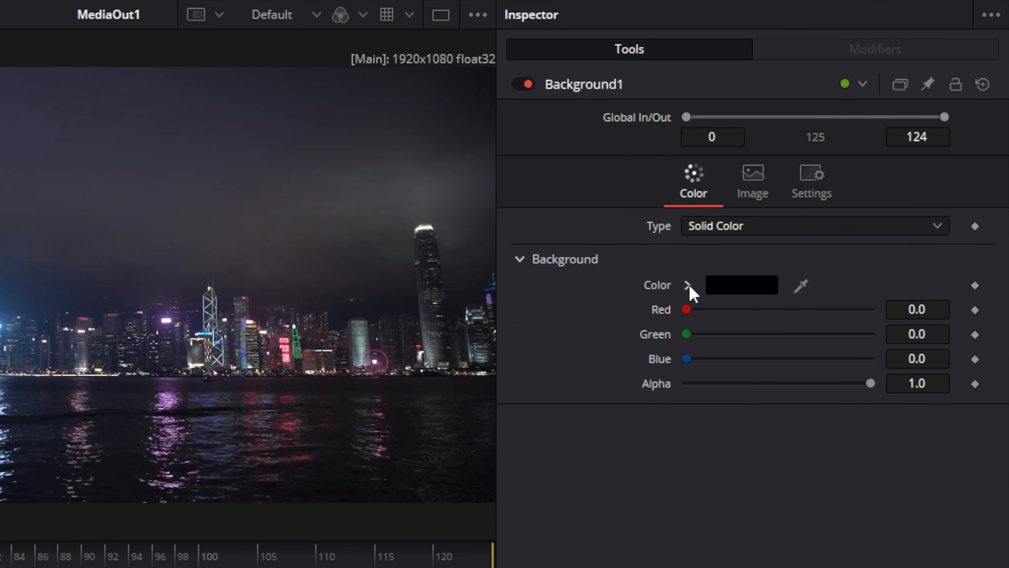
left_click(880, 140)
left_click(879, 148)
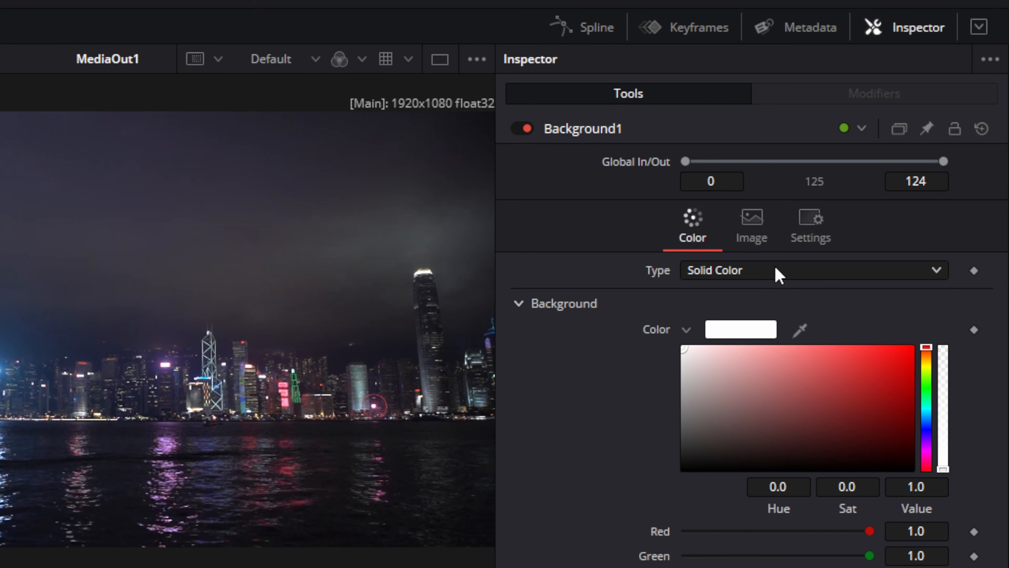
Step: Turn off auto resolution for Background1 and set its image width to 130
left_click(756, 233)
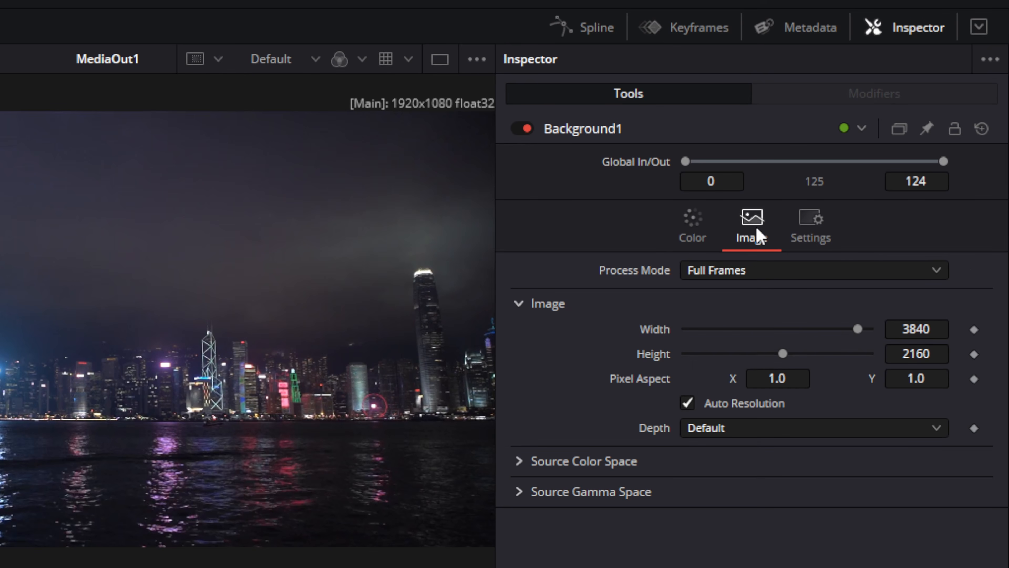
left_click(688, 403)
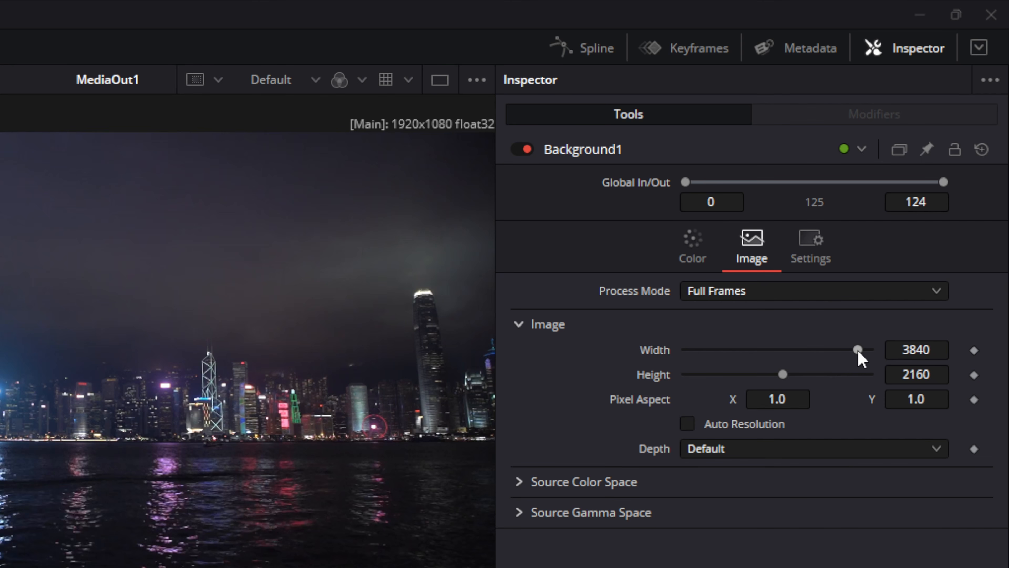
left_click_drag(857, 350, 765, 349)
left_click_drag(912, 136, 883, 137)
left_click(968, 138)
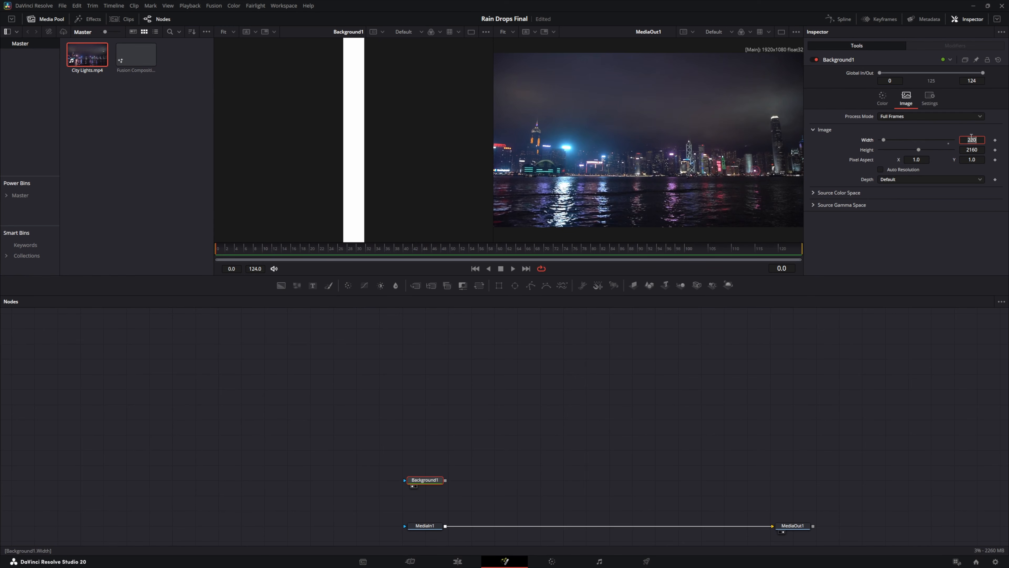
key("Tab")
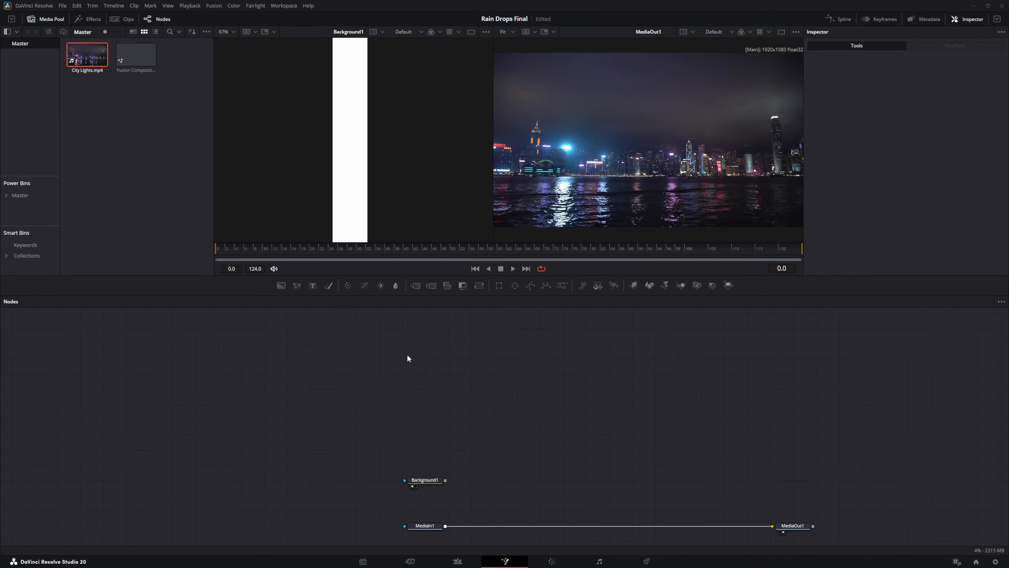
Step: Mask Background1 with an ellipse whose width and height are both 1.0
left_click_drag(515, 285, 418, 484)
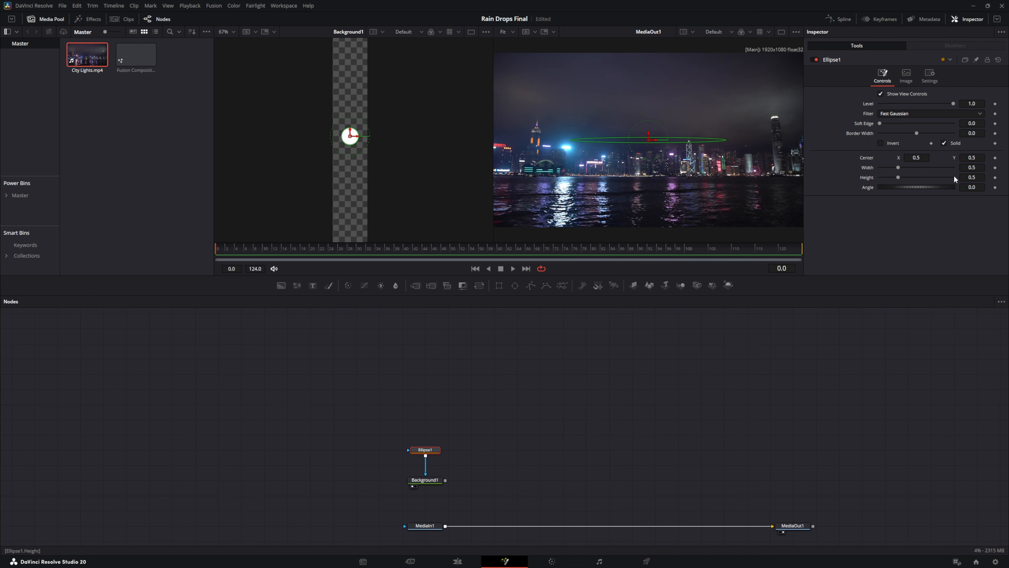
left_click(982, 169)
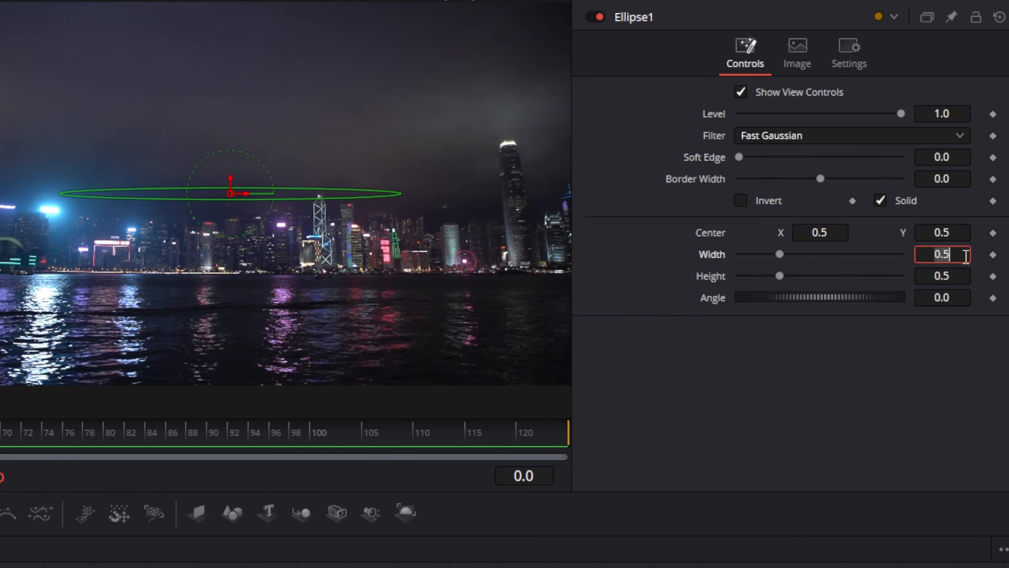
type("1")
key("Tab")
type("1")
key("Tab")
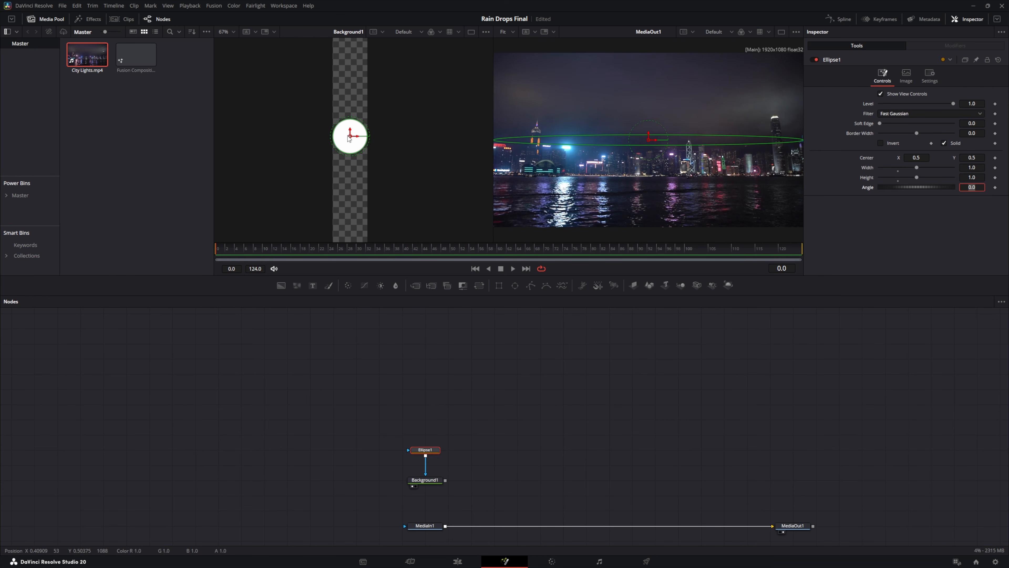
Step: Move the ellipse down to the lower end of the strip, centre Y about 0.04, and shrink its width and height to about 0.62
scroll(349, 137, "up", 2)
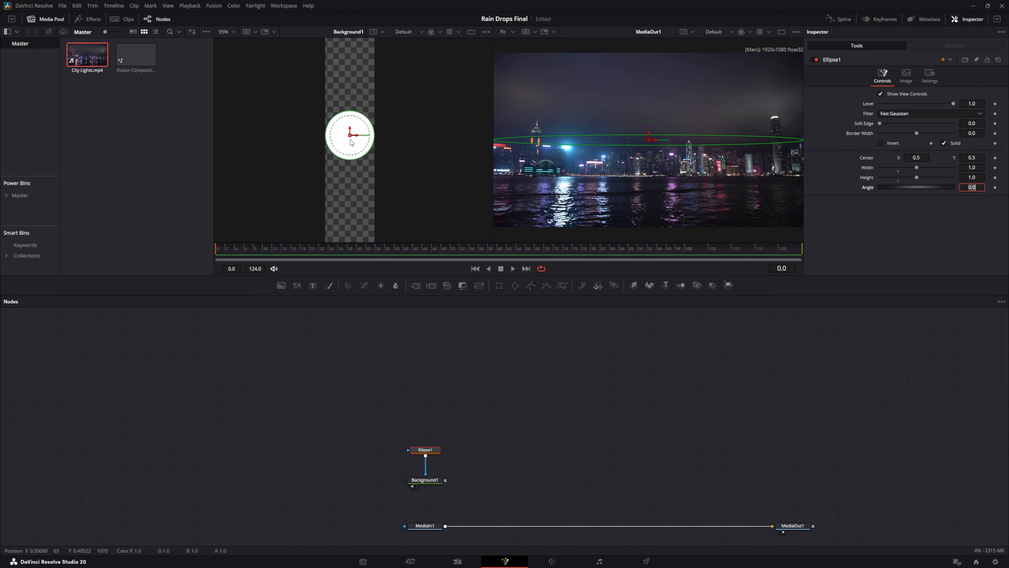
left_click_drag(366, 119, 362, 122)
right_click(361, 121)
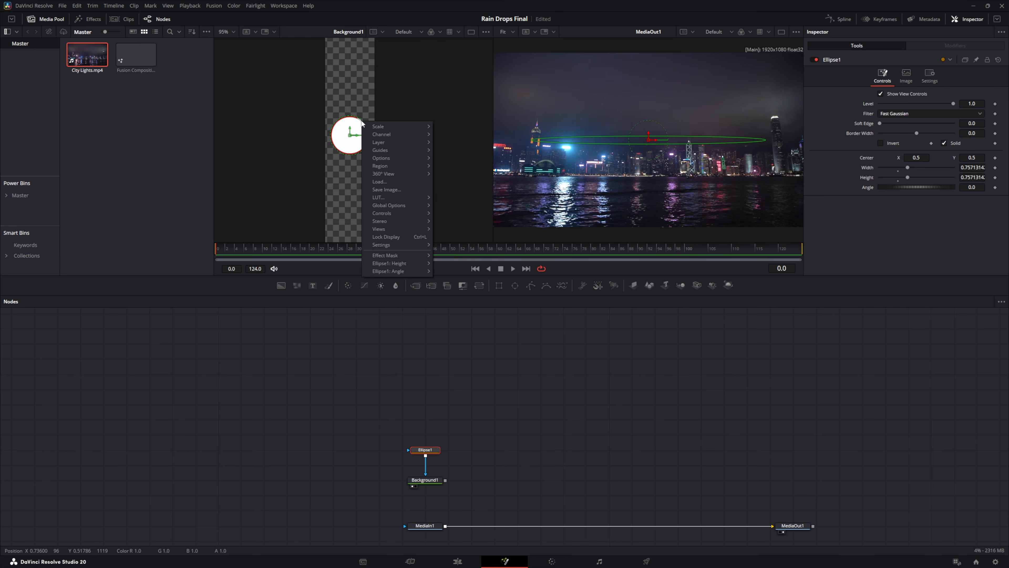
left_click(400, 103)
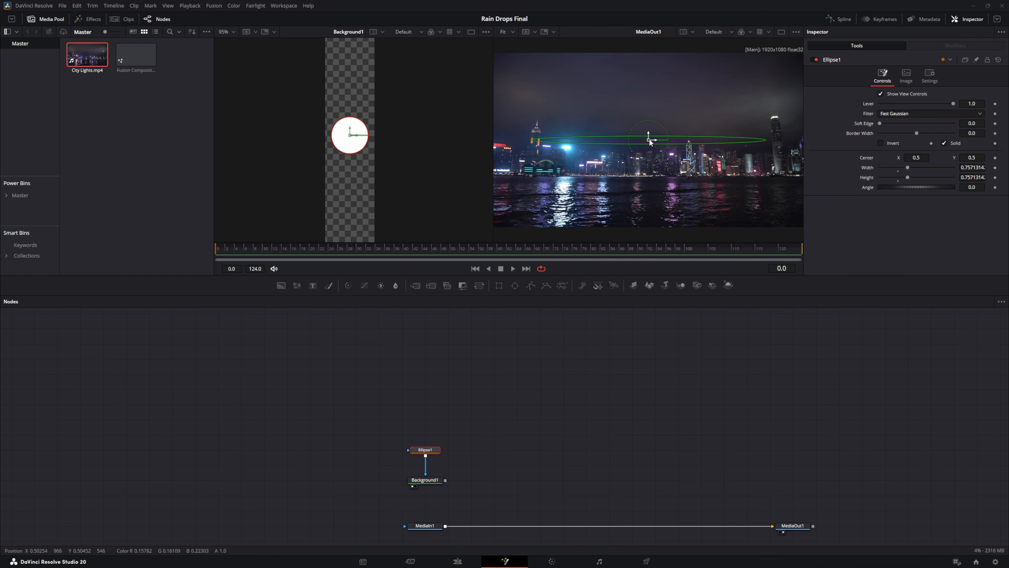
left_click_drag(649, 136, 648, 219)
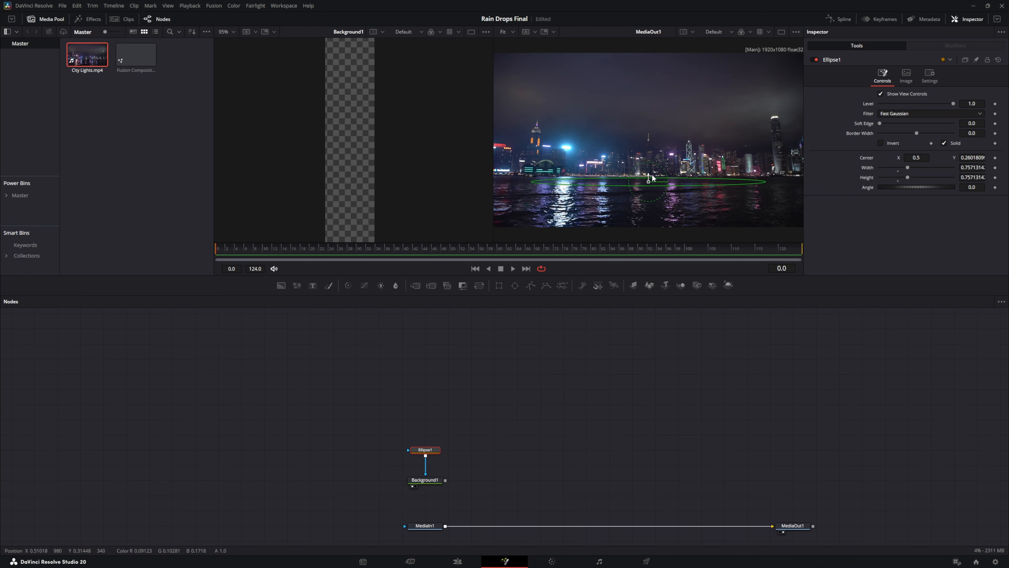
left_click_drag(337, 183, 346, 55)
left_click_drag(362, 137, 364, 99)
left_click_drag(377, 202, 374, 91)
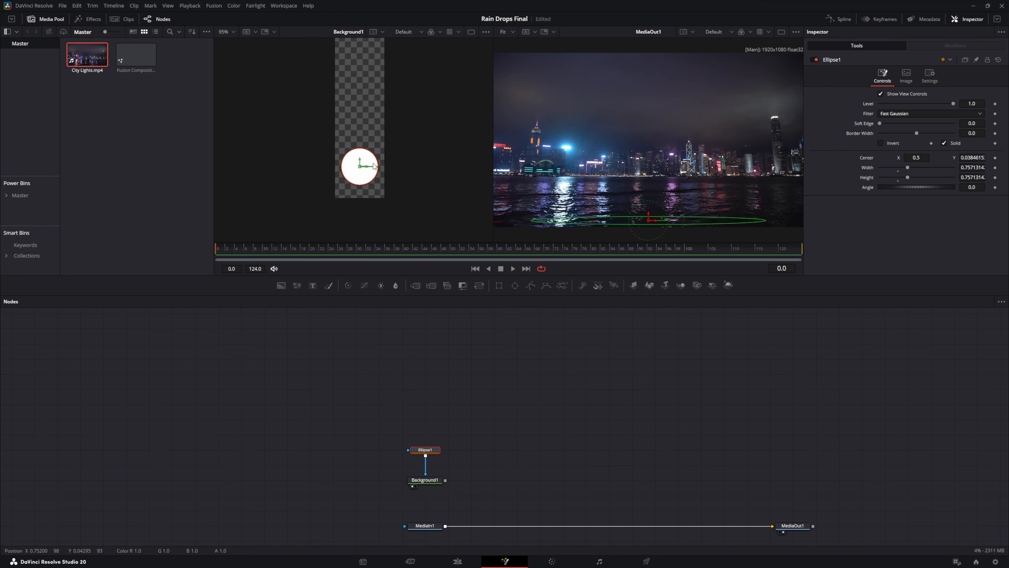
left_click_drag(377, 161, 375, 161)
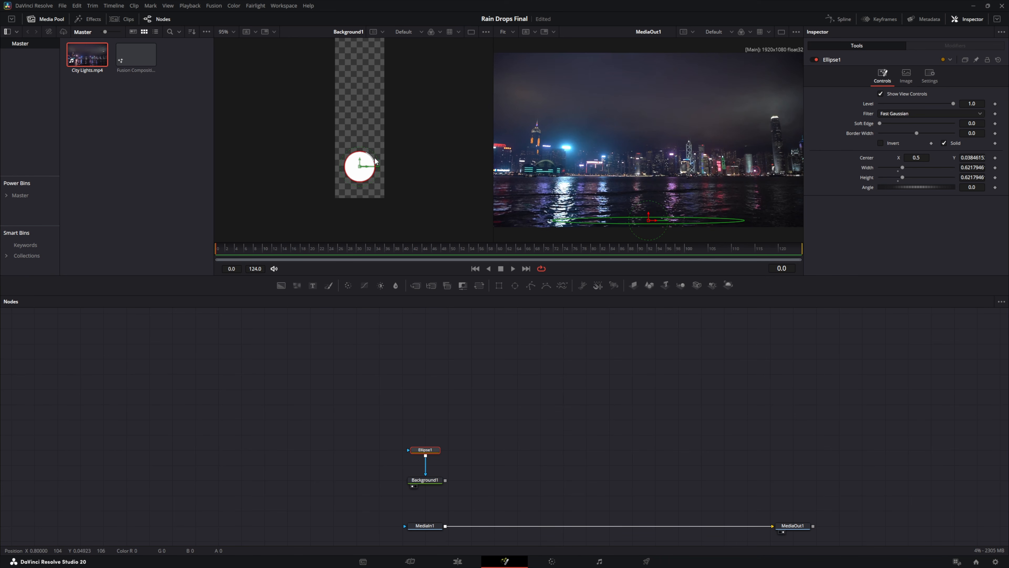
Step: Add a Rays node beneath Background1, centred at about X 0.43, Y -0.07, and show its output in the viewer
left_click(424, 479)
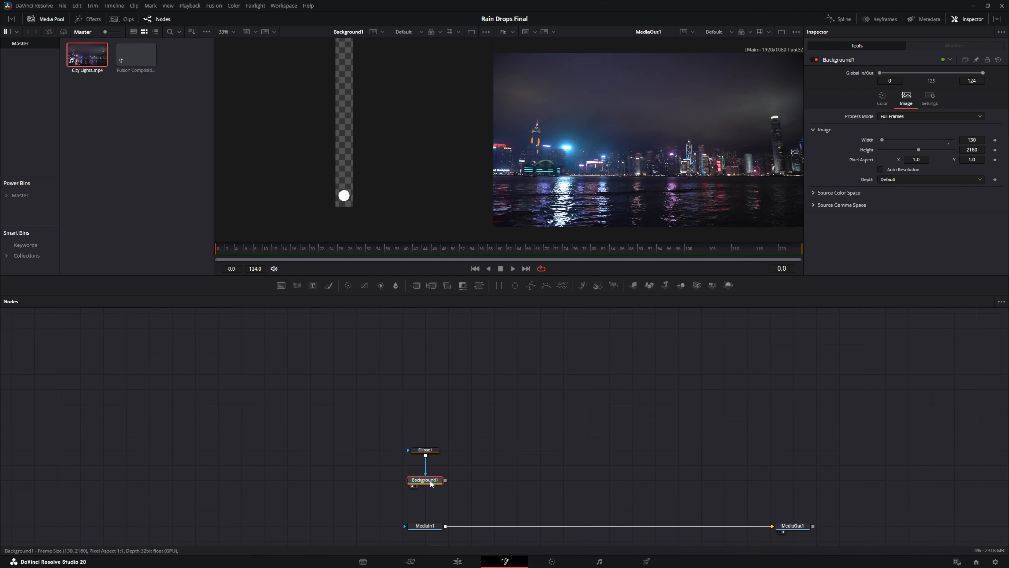
key("shift+space")
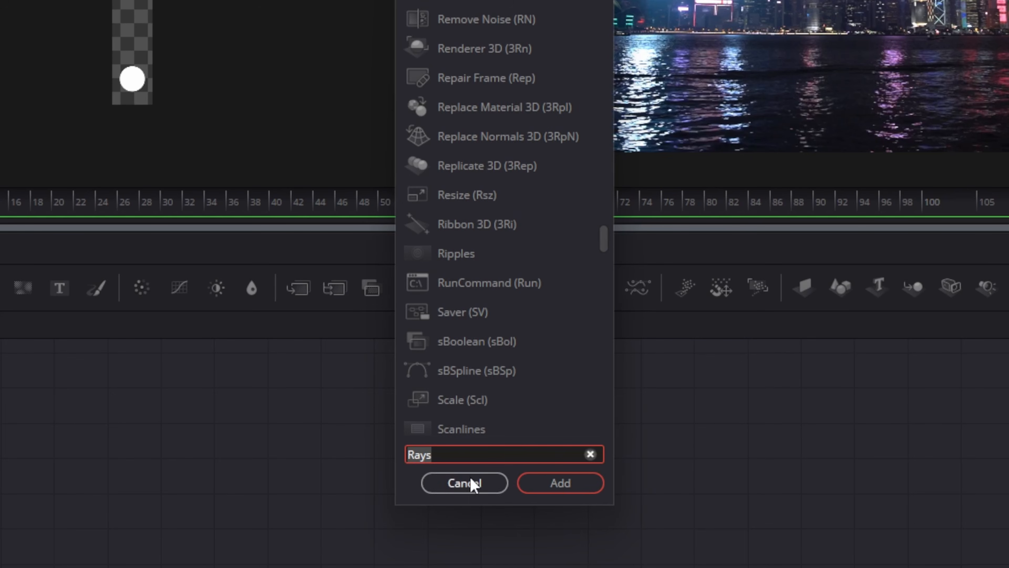
key("Return")
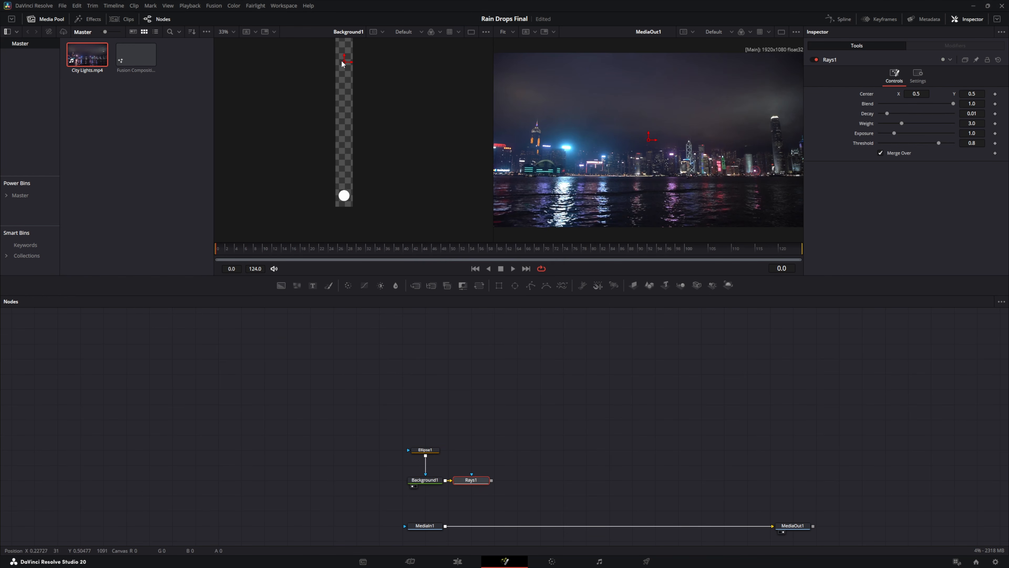
mouse_move(344, 62)
left_mouse_down()
mouse_move(382, 112)
mouse_move(335, 73)
mouse_move(378, 86)
mouse_move(392, 185)
mouse_move(372, 217)
mouse_move(397, 168)
mouse_move(397, 228)
mouse_move(362, 232)
mouse_move(345, 215)
mouse_move(345, 228)
mouse_move(342, 211)
mouse_move(342, 227)
left_mouse_up()
left_click(458, 486)
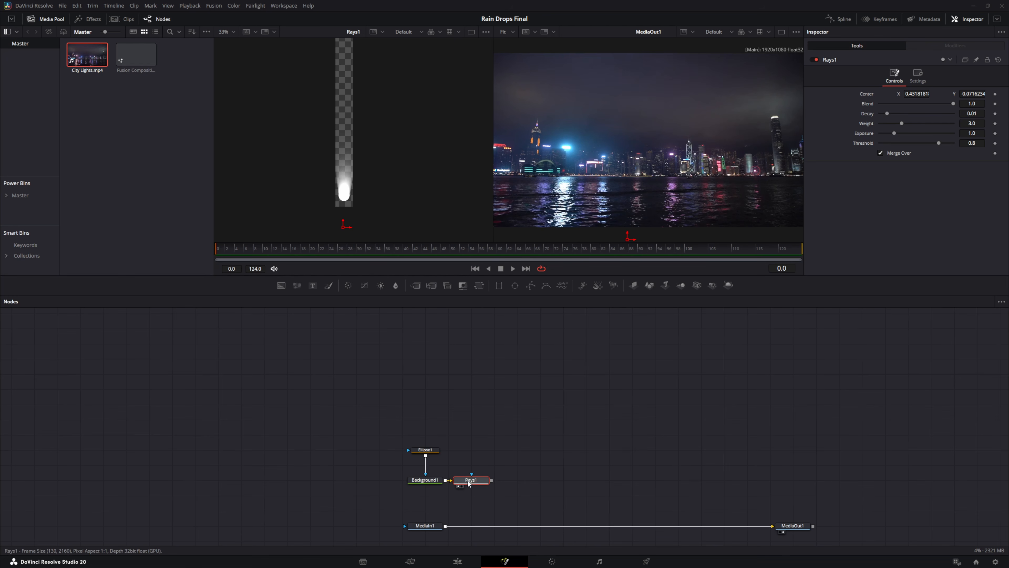
left_click_drag(469, 483, 416, 518)
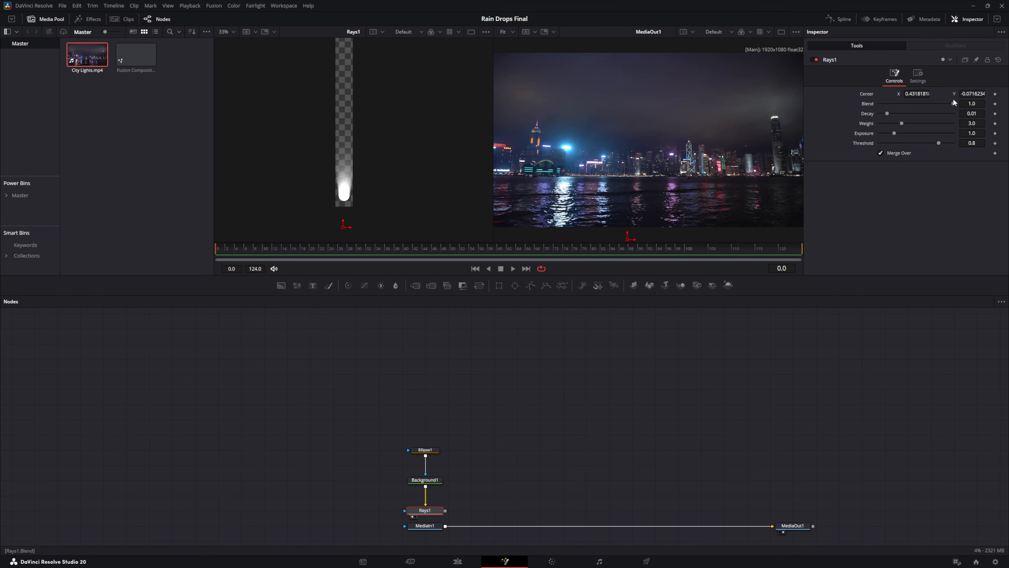
Step: Set the Rays centre to X 0.5 and Y -50, and save the project
double_click(924, 93)
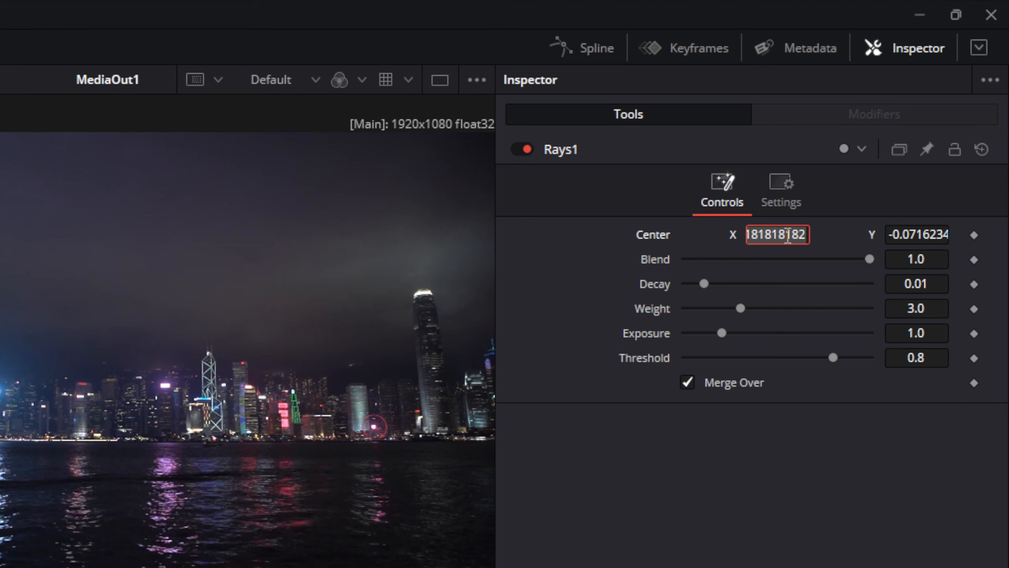
type("0.5")
key("Tab")
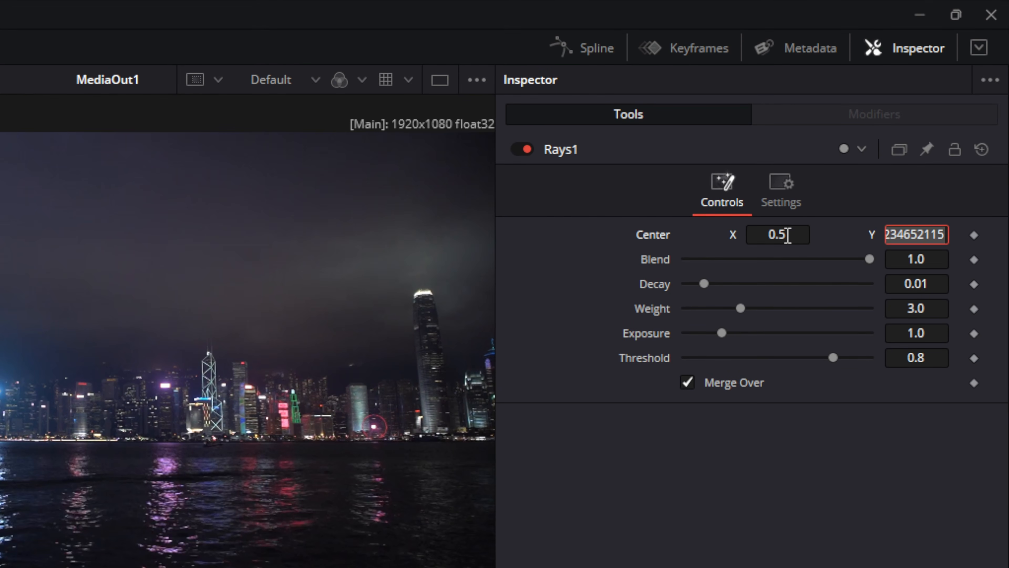
type("-5")
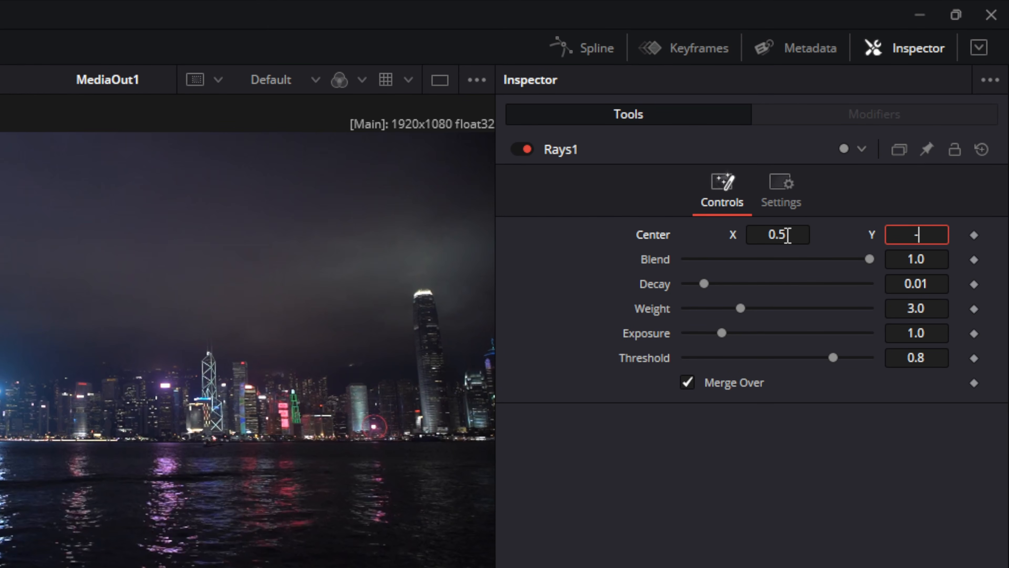
type("0")
key("Tab")
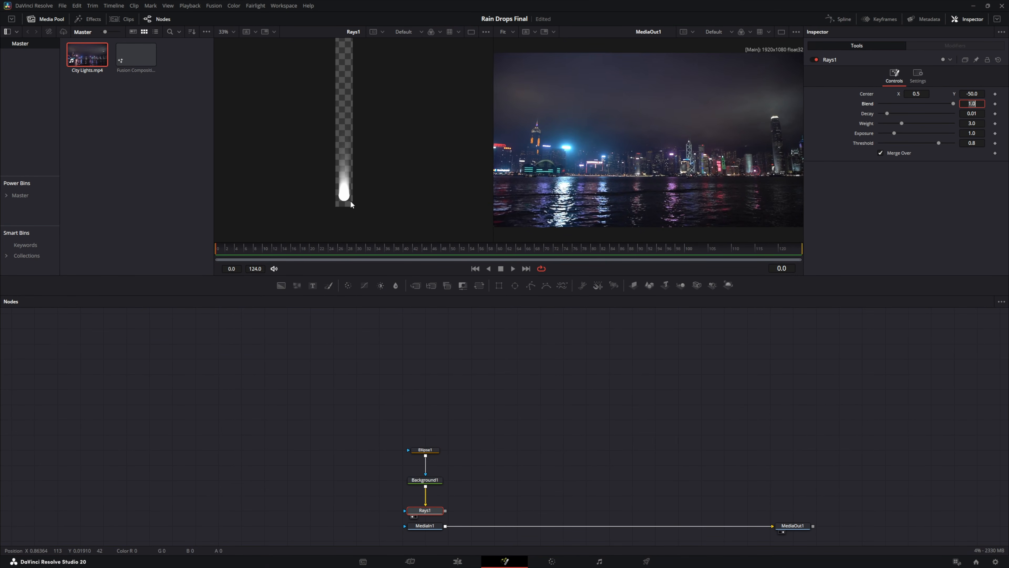
key("ctrl+s")
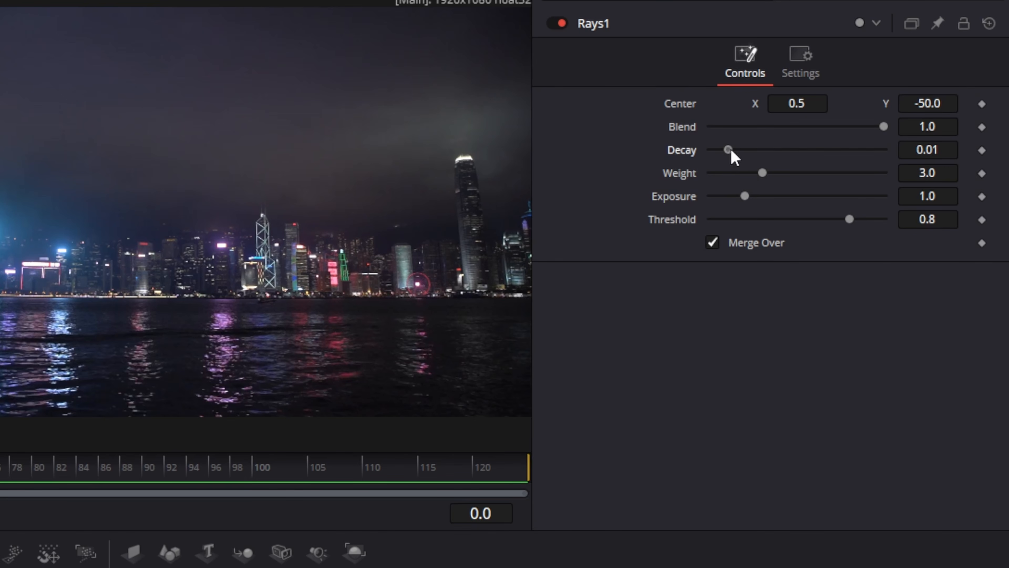
Step: Lengthen and brighten the light trail with a Rays decay of about 0.0021, a weight of about 7.5 and slightly more exposure
left_click_drag(731, 148, 728, 147)
right_click(728, 148)
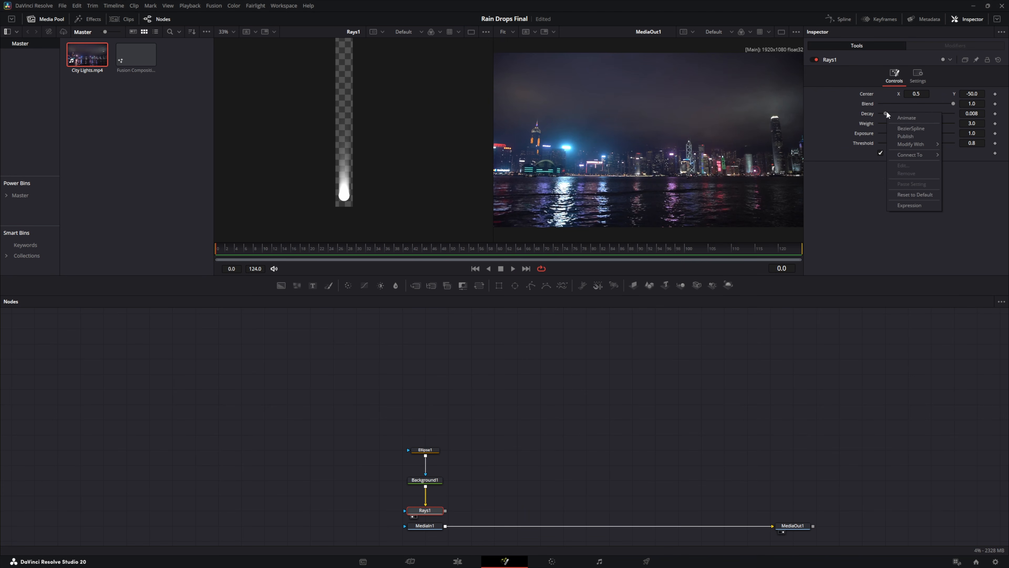
left_click_drag(886, 113, 882, 113)
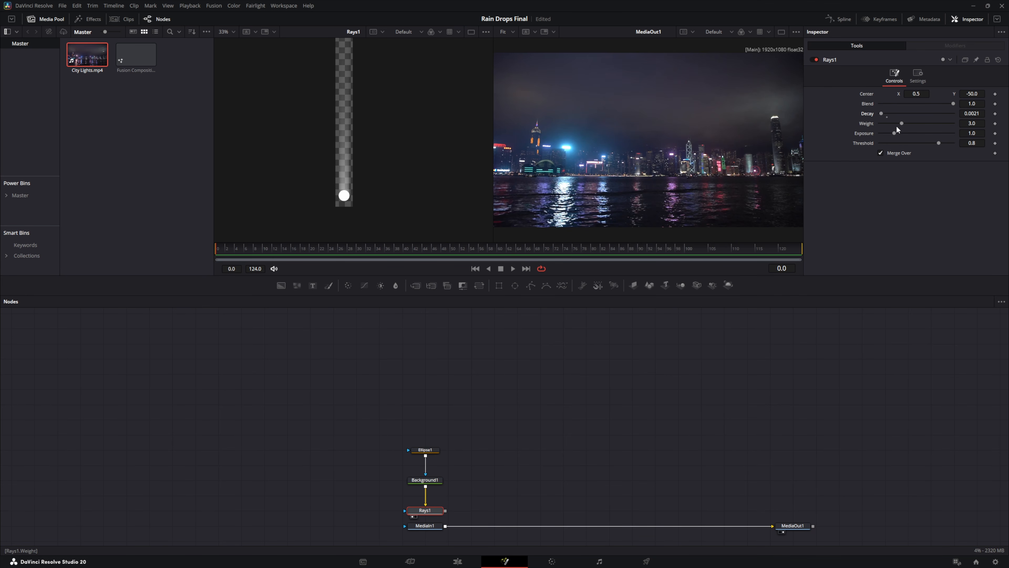
left_click_drag(902, 123, 937, 124)
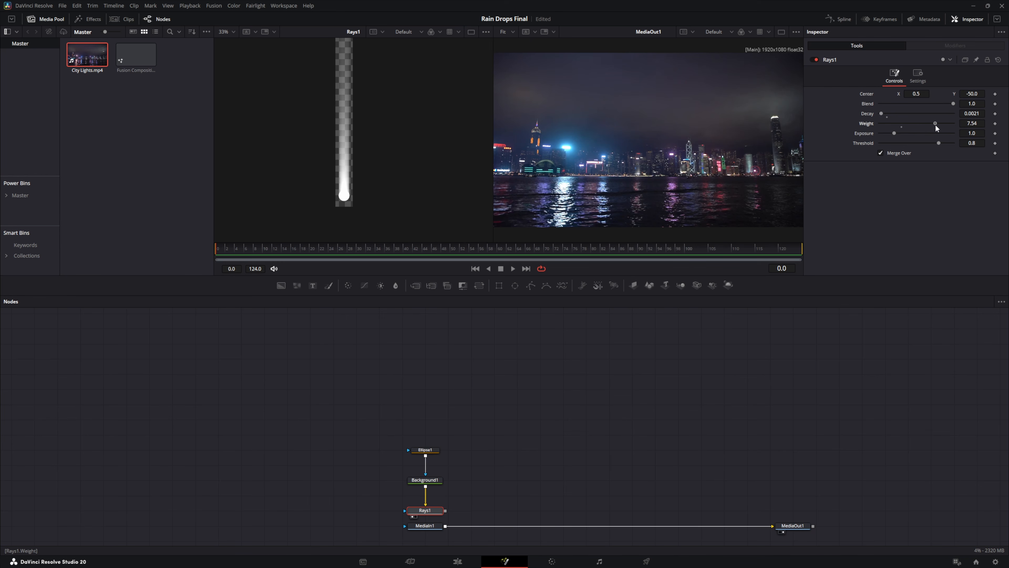
left_click_drag(934, 128, 901, 134)
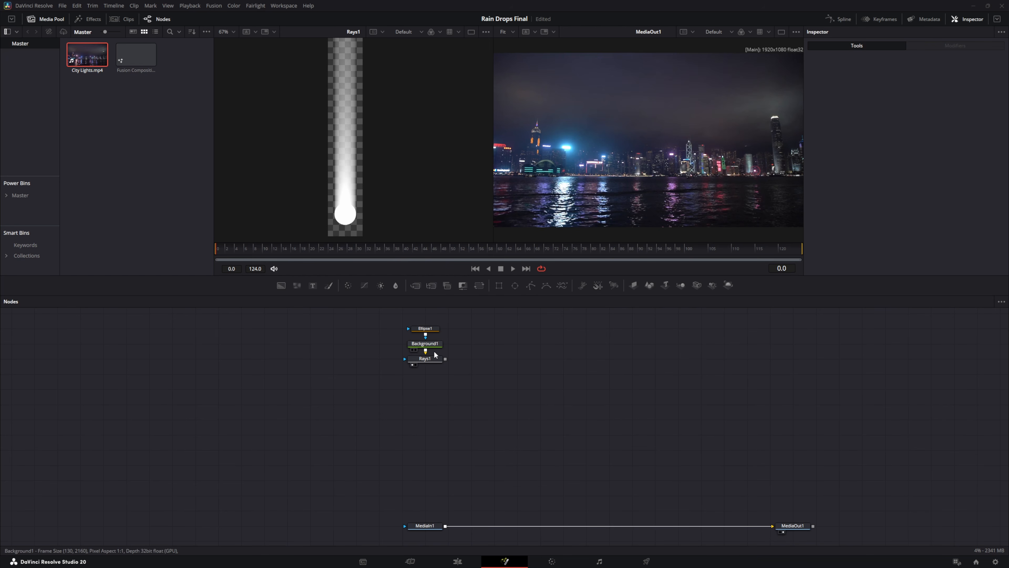
Step: Mask Rays1 with a rectangle of height 1.0, width about 0.364 and a soft edge of about 0.124
left_click_drag(500, 284, 405, 358)
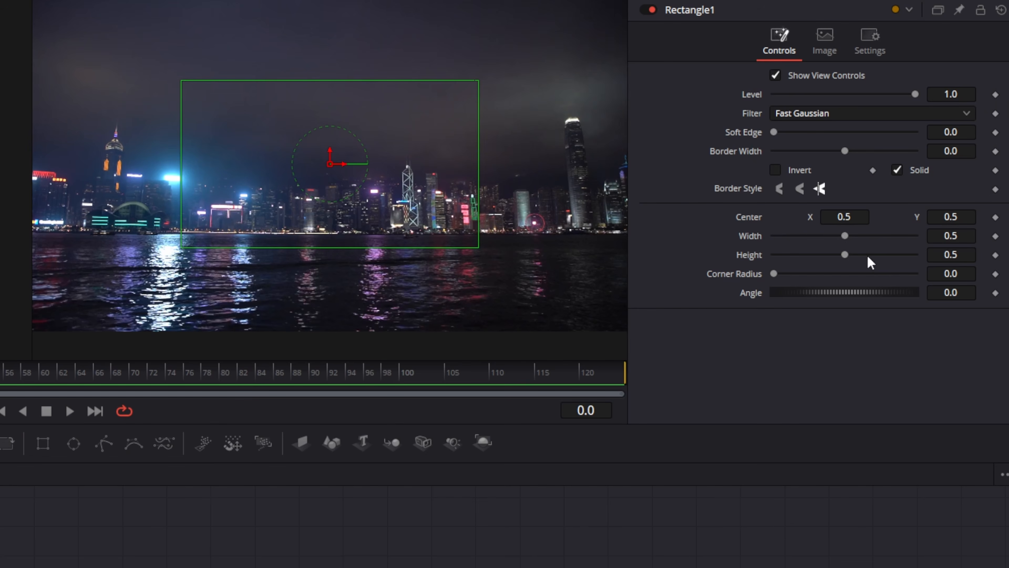
left_click(951, 254)
type("1")
key("Tab")
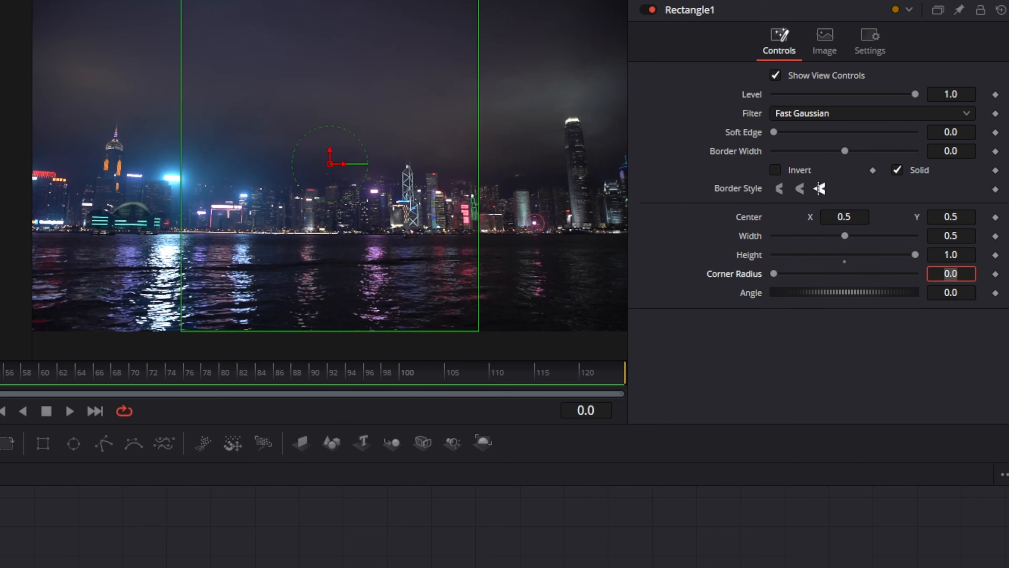
key("Return")
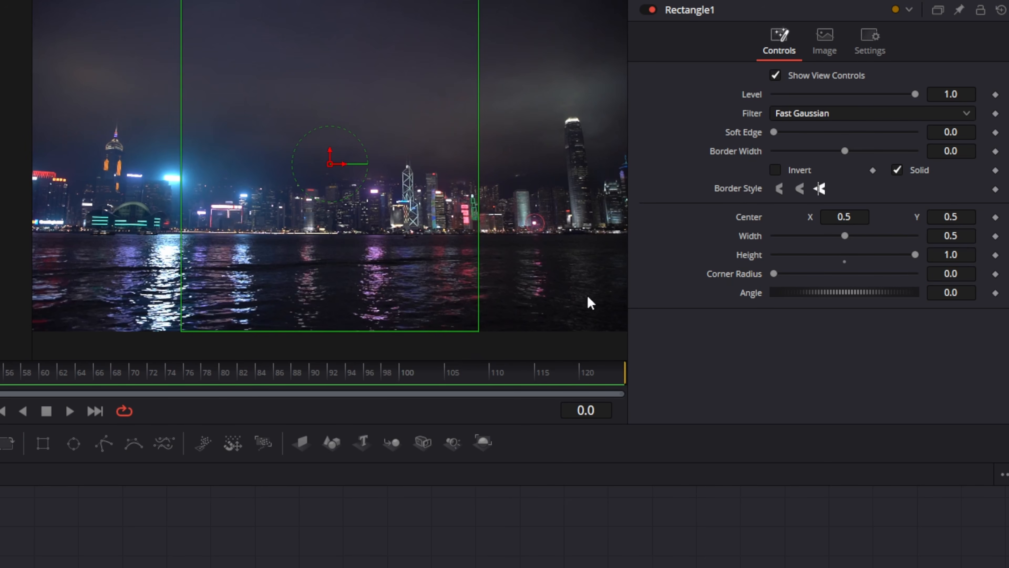
left_click_drag(845, 235, 826, 237)
left_click_drag(783, 126, 872, 130)
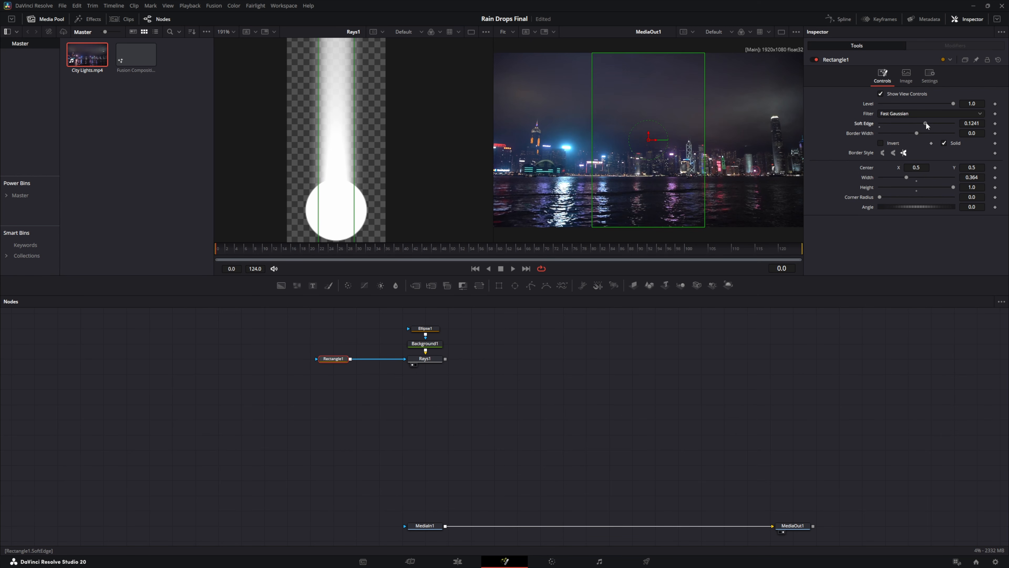
Step: Give the ellipse mask a slight soft edge of about 0.026
left_click(425, 329)
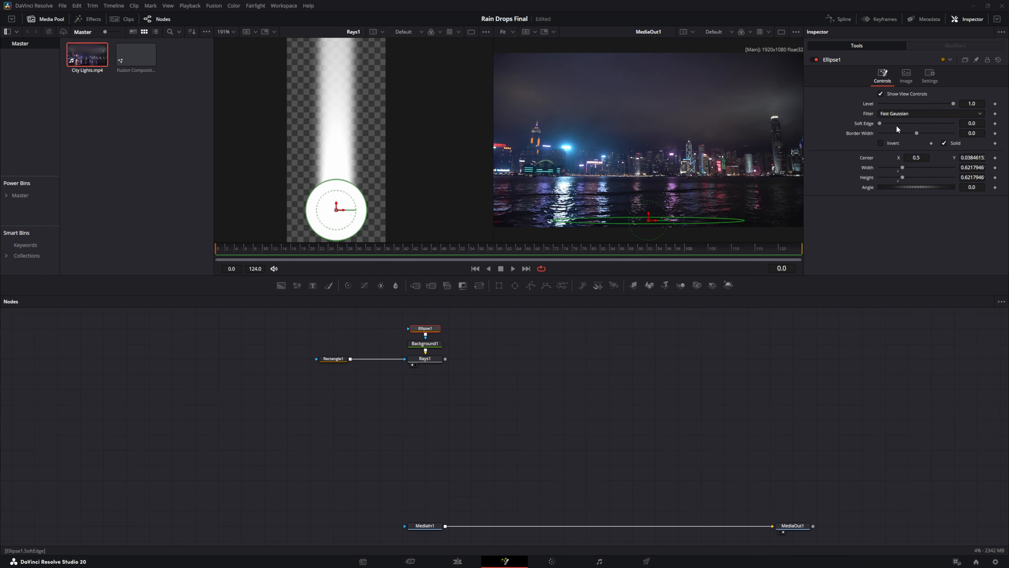
left_click_drag(880, 123, 886, 124)
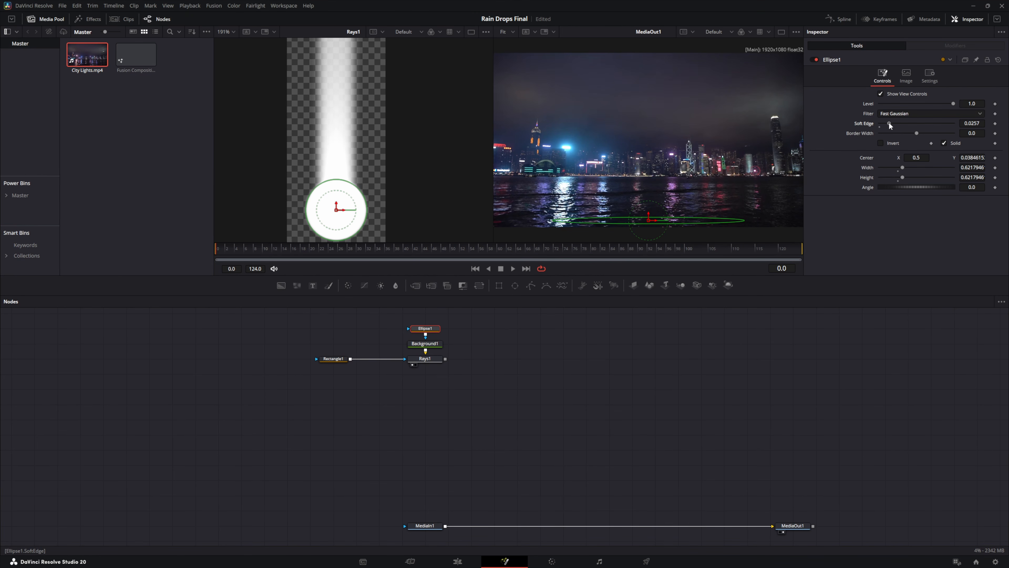
Step: Fine-tune the ellipse mask with a slightly larger soft edge
left_click_drag(889, 123, 891, 124)
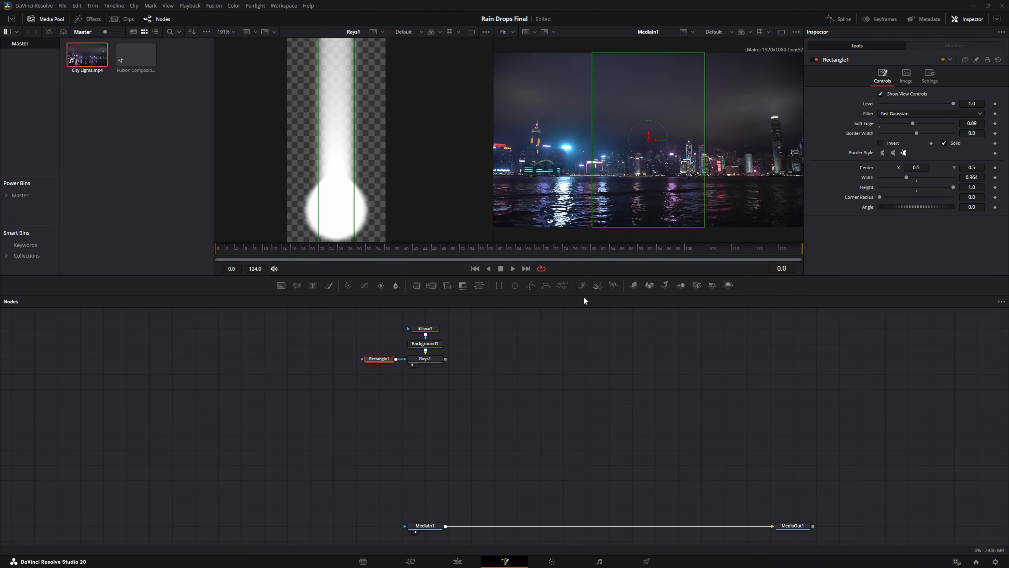
Step: Add a pEmitter connected to a pRender node, view pRender1 and set its output mode to 2D
left_click_drag(582, 285, 536, 327)
left_click_drag(495, 391, 495, 391)
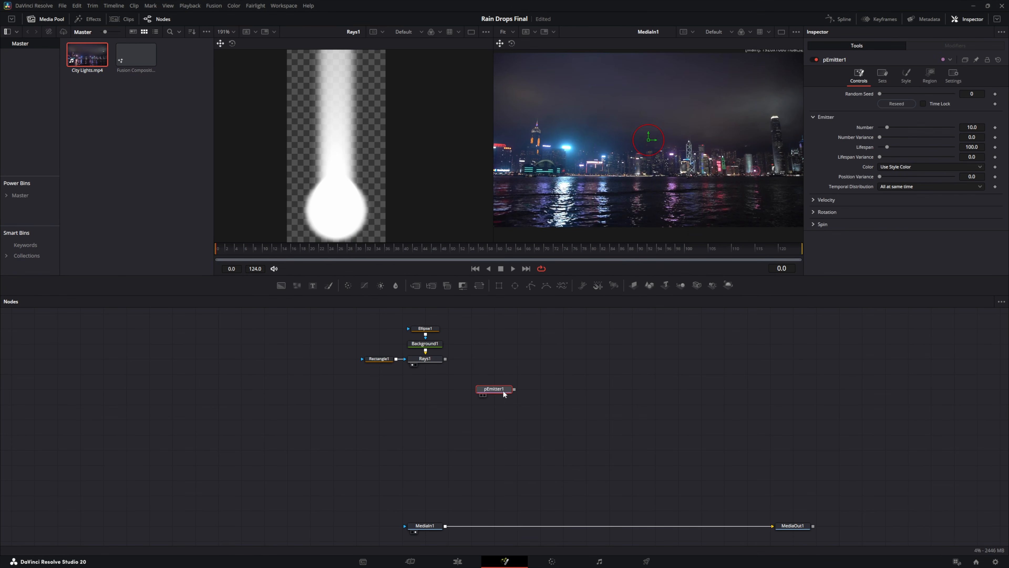
left_click_drag(614, 285, 559, 394)
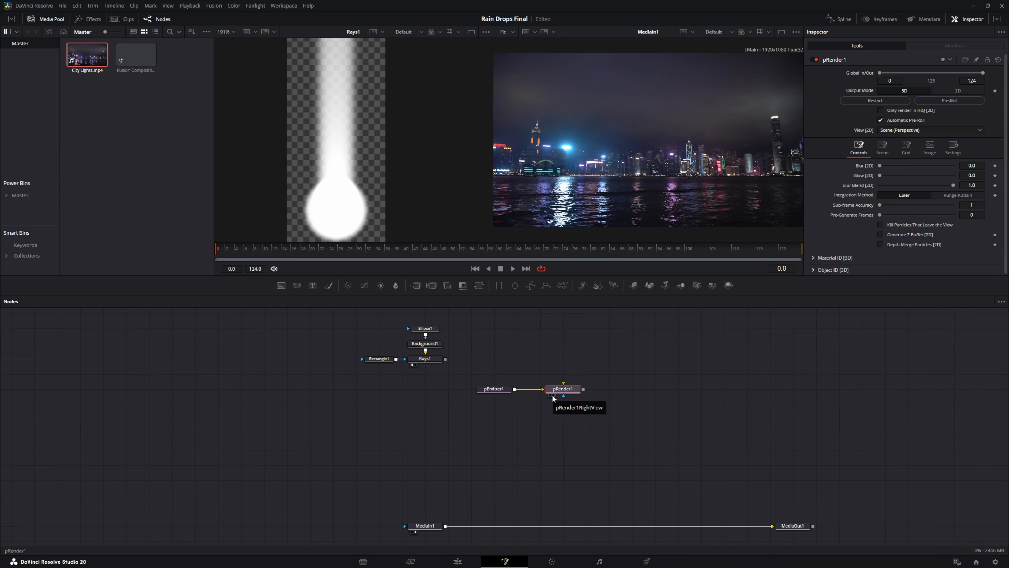
left_click(553, 395)
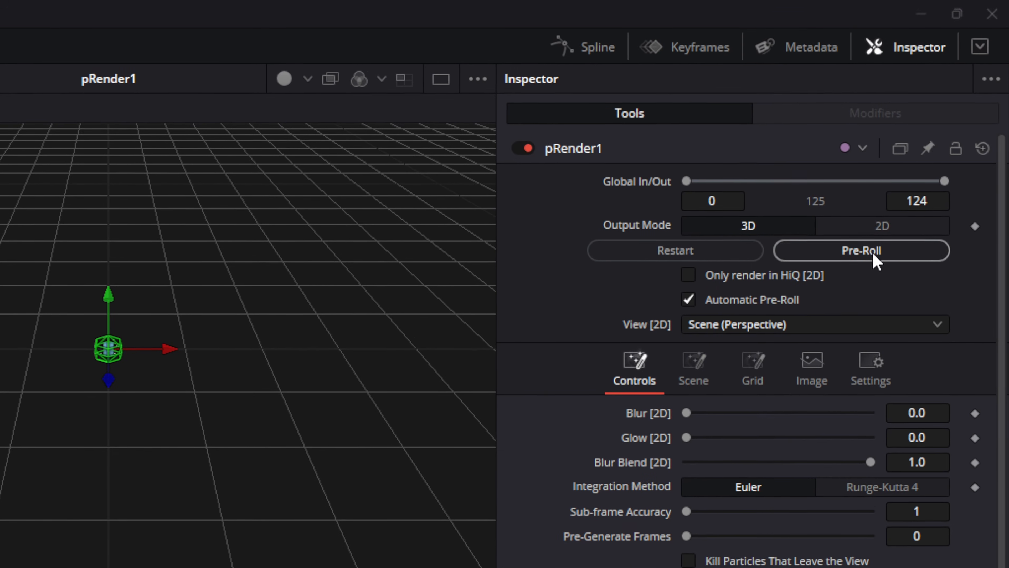
left_click(857, 229)
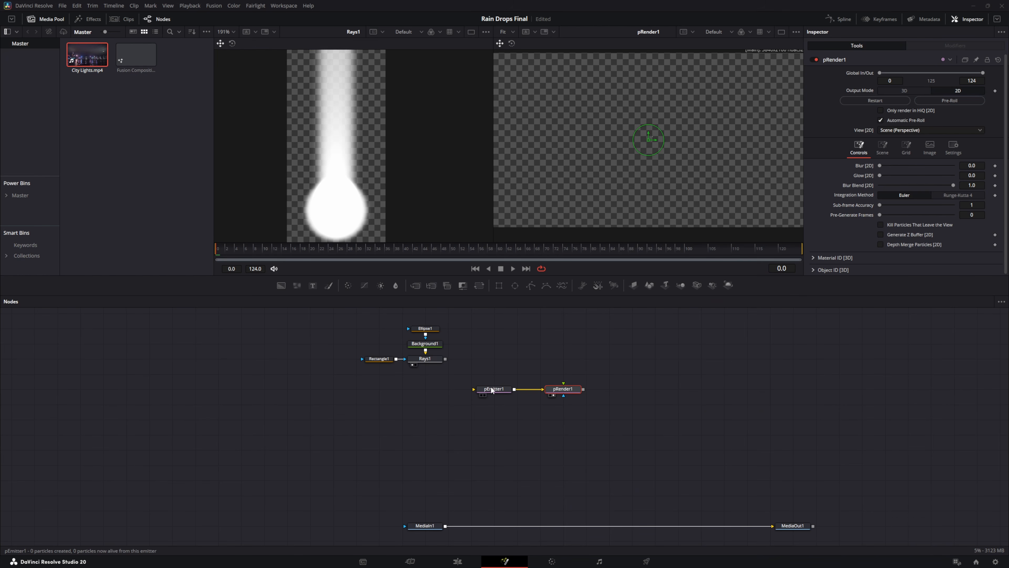
Step: Set the pEmitter1 particle style to Bitmap and feed the Rays1 output into it as the style bitmap
left_click(492, 390)
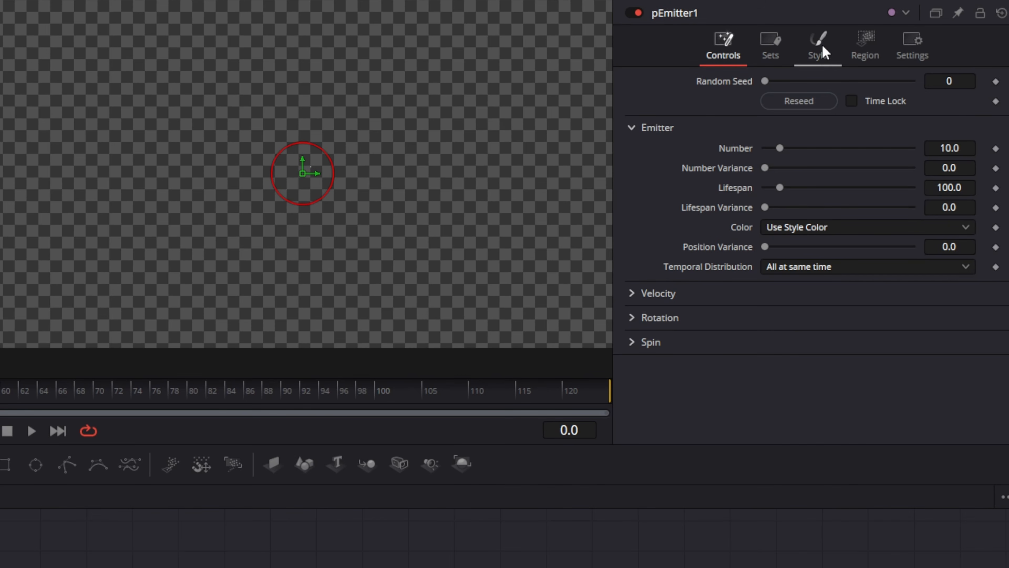
left_click(818, 47)
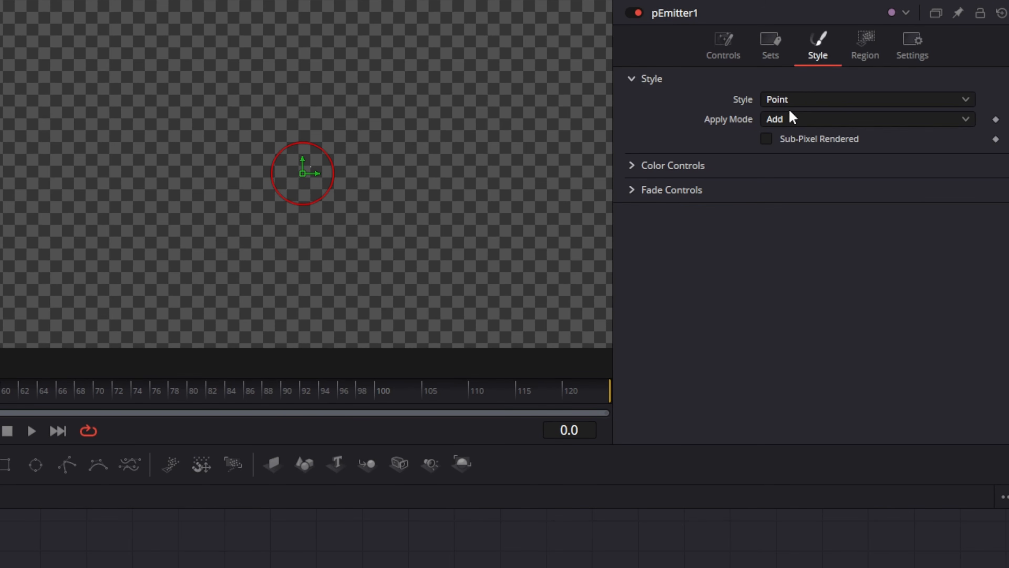
left_click(791, 99)
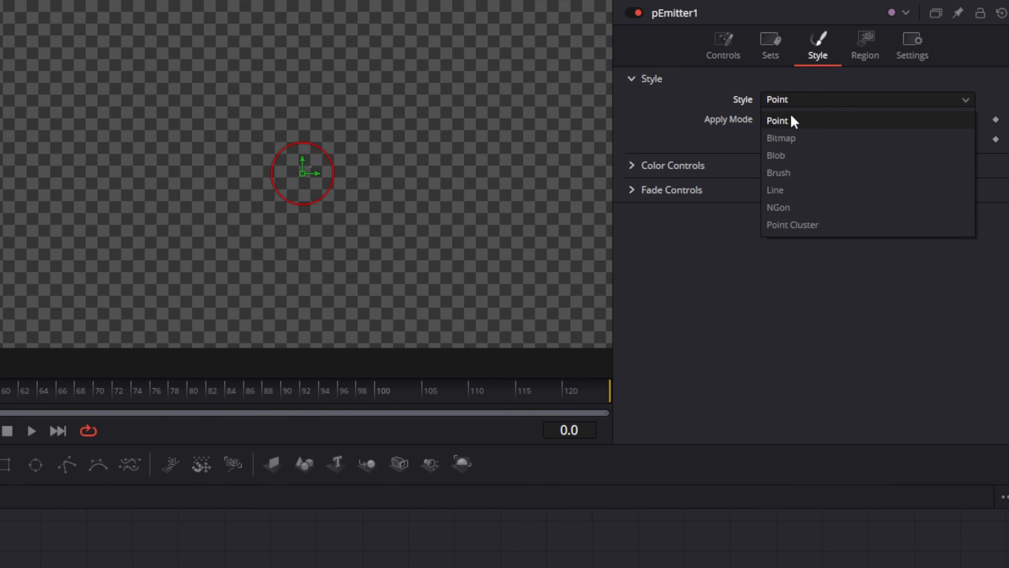
left_click(789, 139)
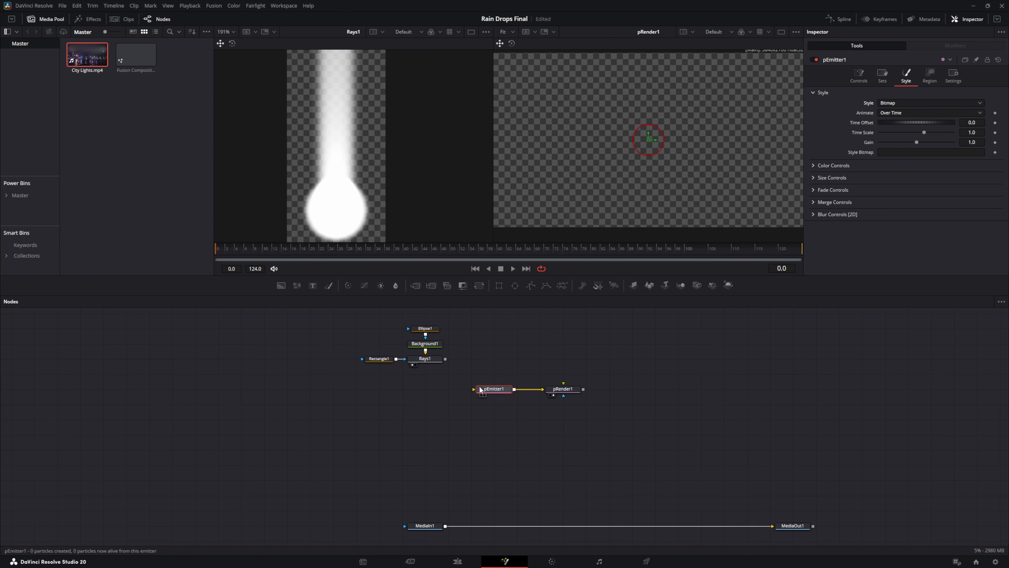
left_click_drag(445, 359, 475, 390)
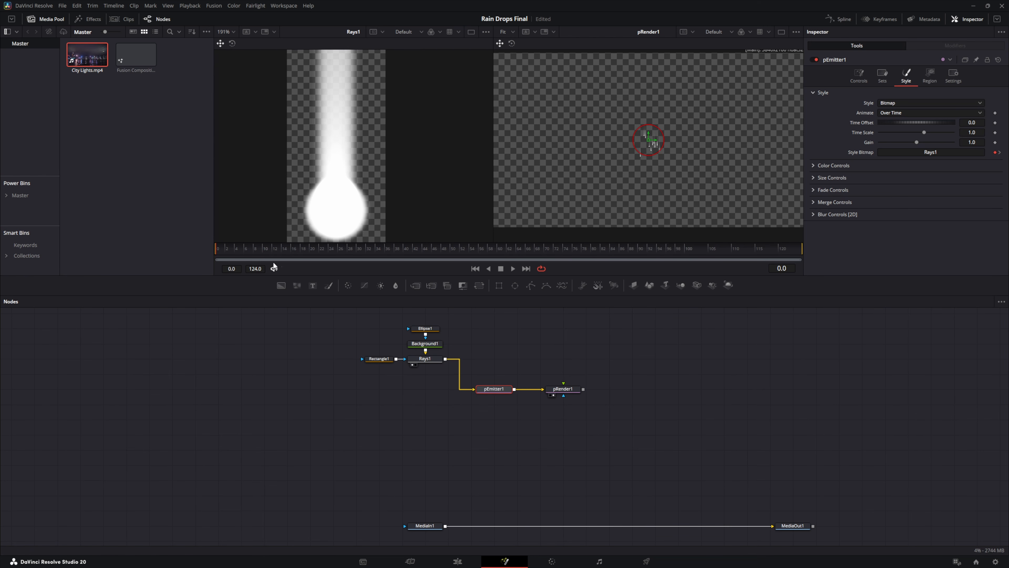
Step: At frame 54, move the emitter region slightly up and set its particle size to 1.0
left_click_drag(217, 254, 473, 258)
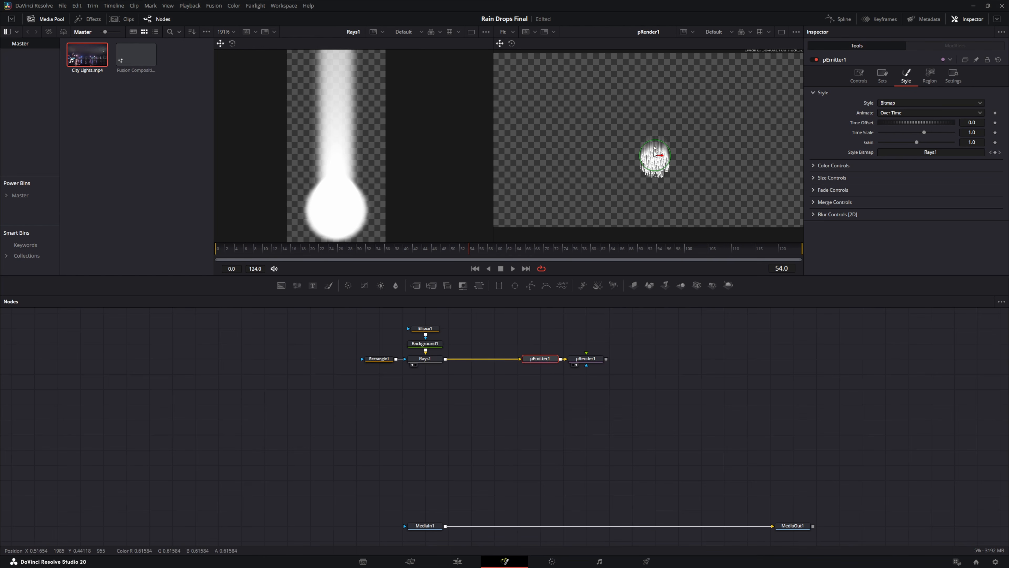
left_click_drag(657, 158, 652, 123)
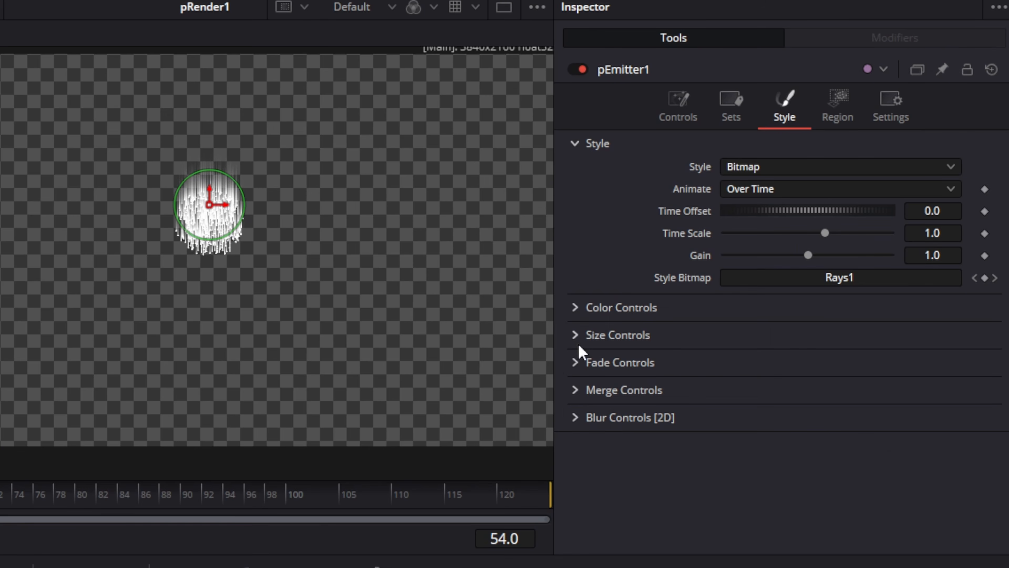
left_click(813, 177)
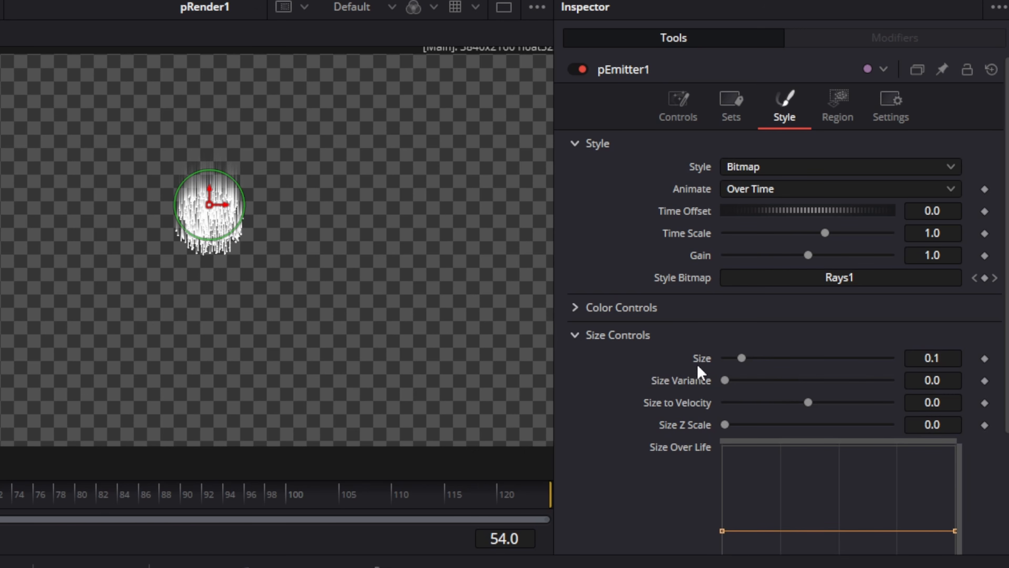
left_click(938, 358)
type("1")
key("Tab")
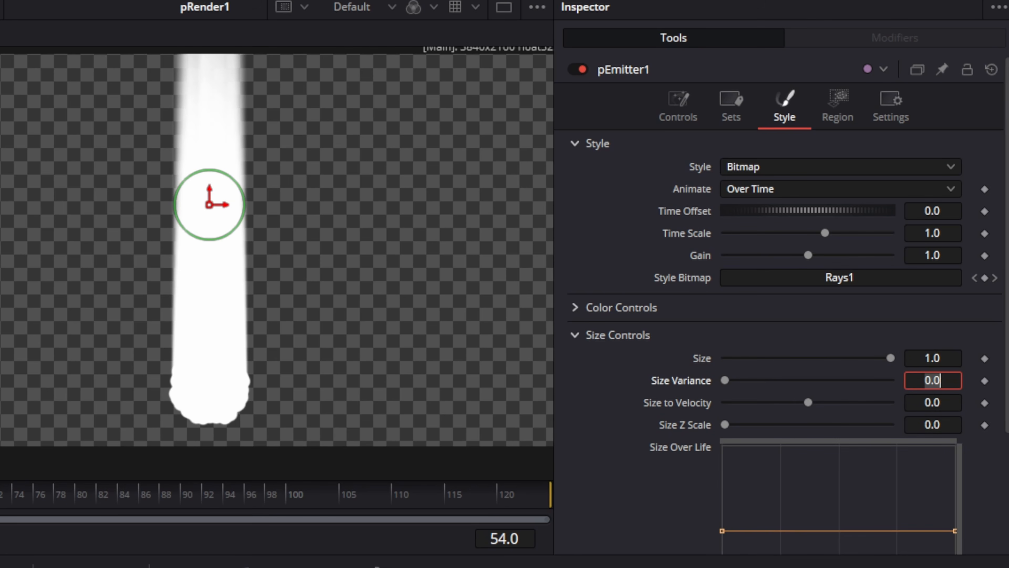
key("Return")
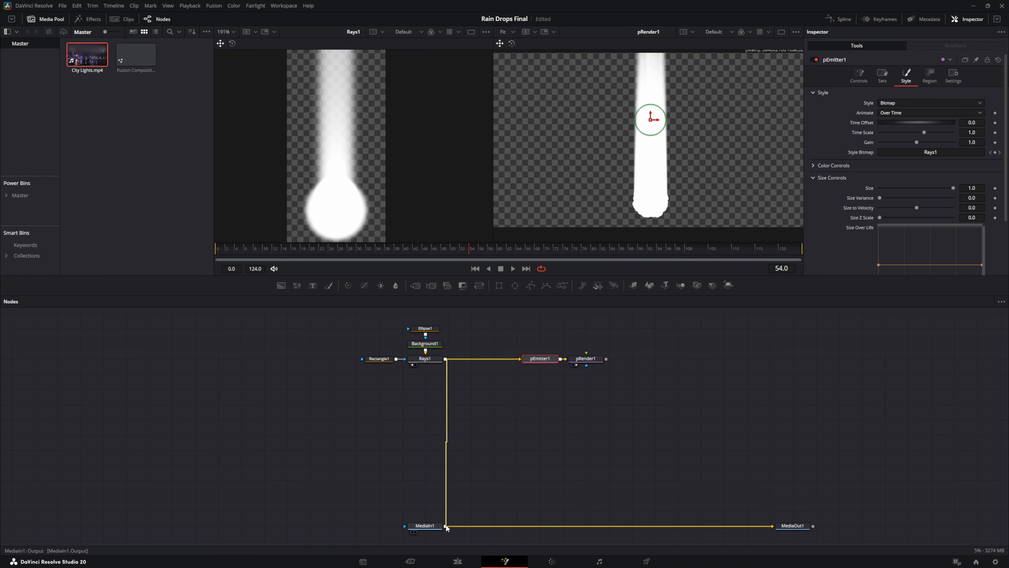
Step: Try merging the Rays1 output directly over the city footage, view the merge and disconnect it again
left_click(471, 526)
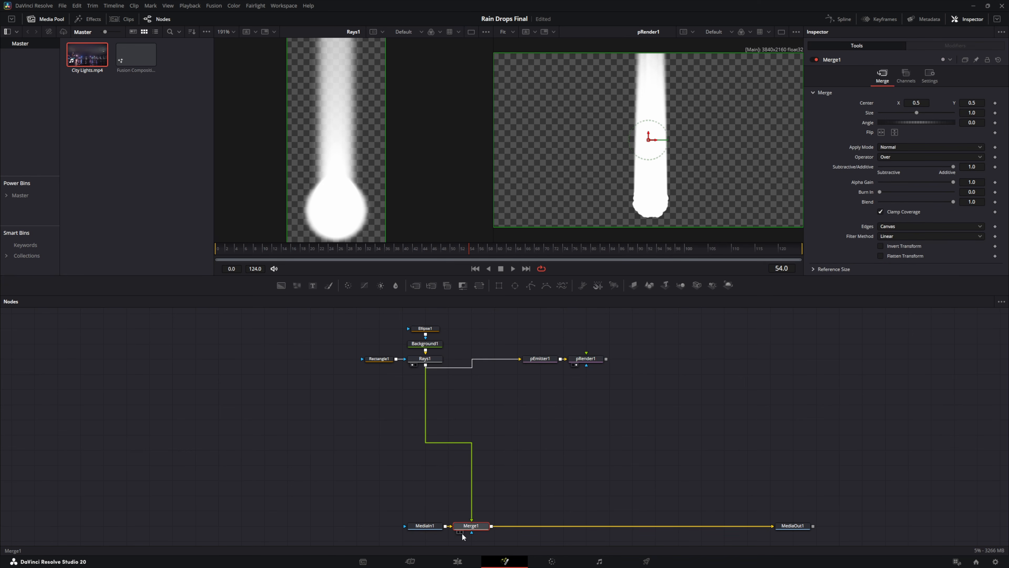
left_click(462, 531)
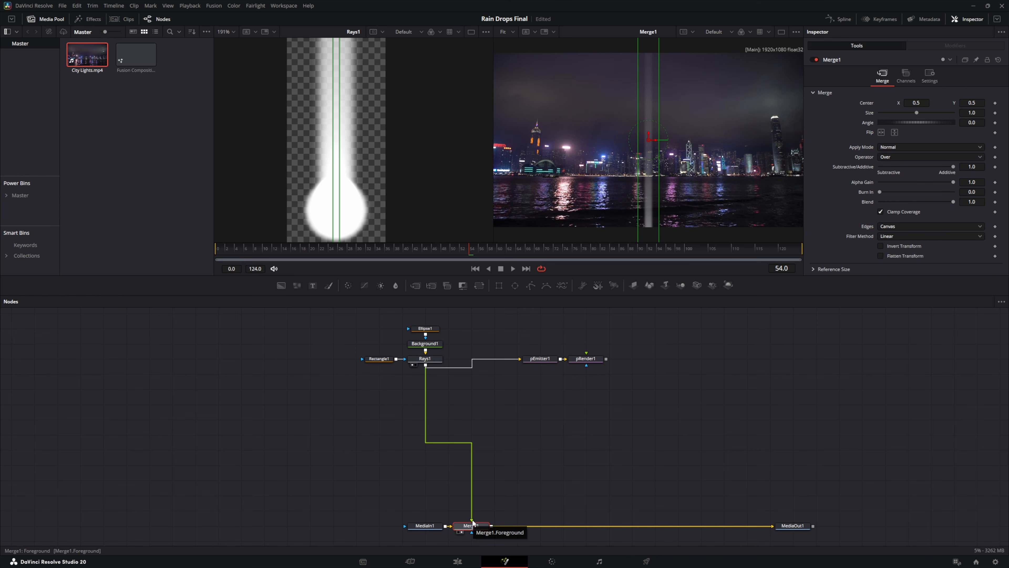
left_click_drag(472, 522, 462, 492)
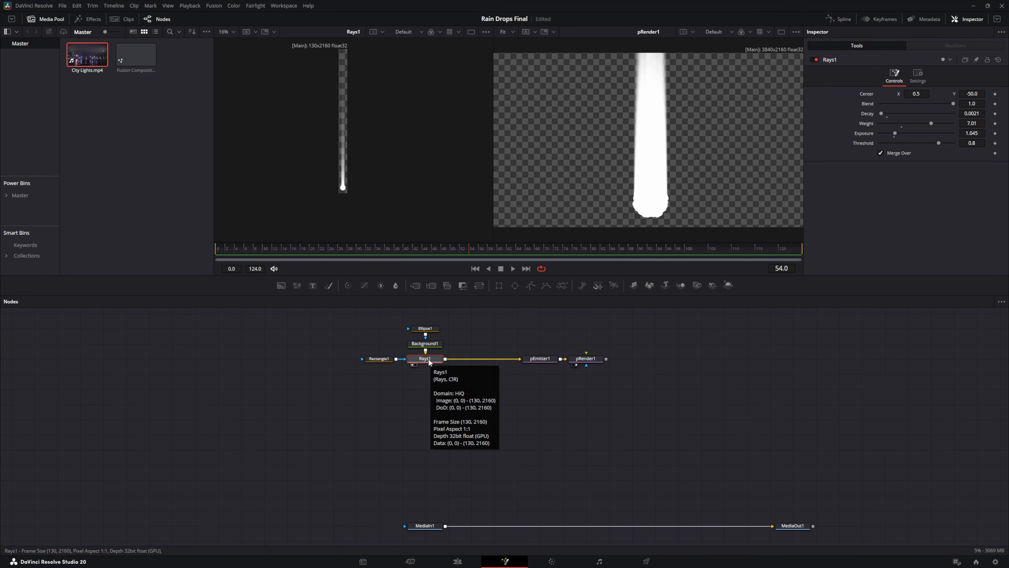
Step: Add a Scale node after Rays1 and set its size to 0.5
key("shift+space")
type("Scale")
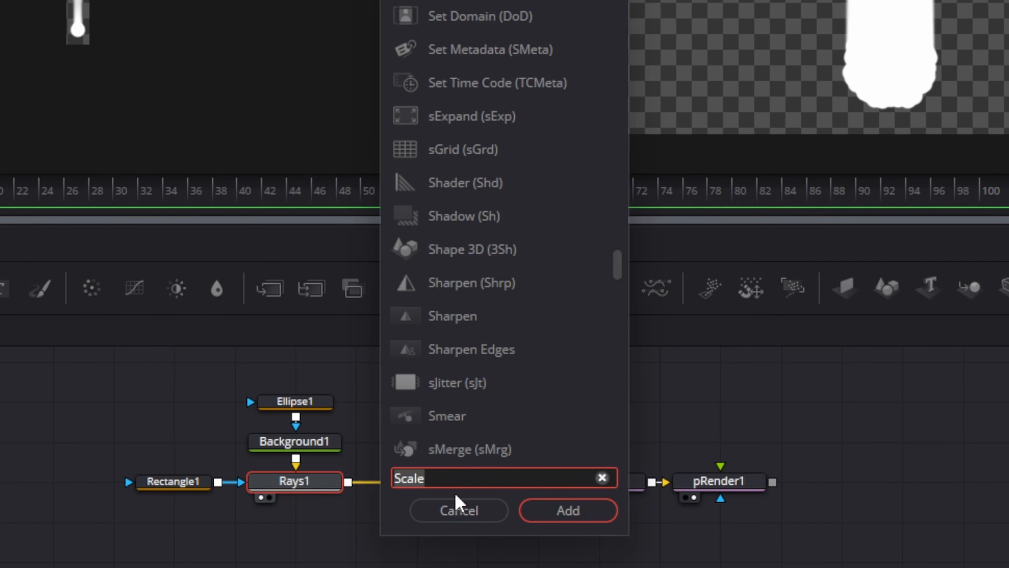
left_click(557, 513)
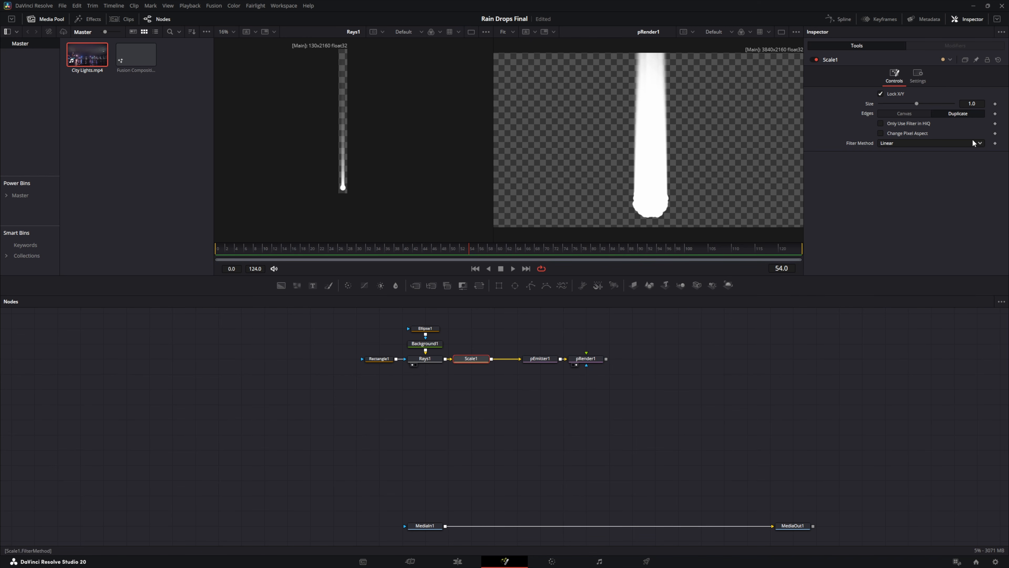
left_click(975, 103)
double_click(976, 104)
type("0.5")
key("Return")
Step: View the Scale1 output and save the project
right_click(457, 384)
left_click(461, 365)
left_click(458, 364)
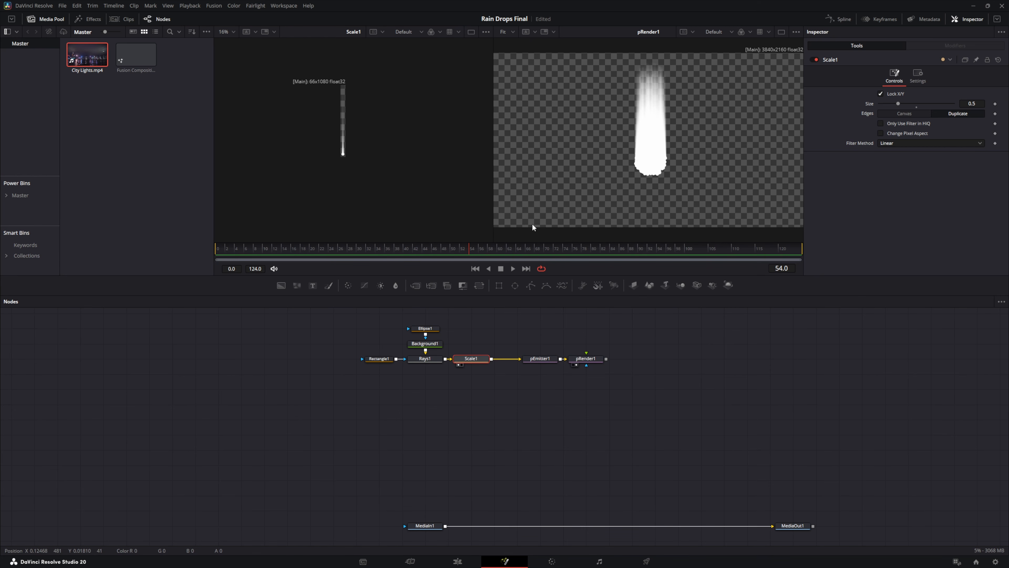
key("ctrl+s")
Step: Set the size variance of the pEmitter1 particles to 0.4
left_click(537, 360)
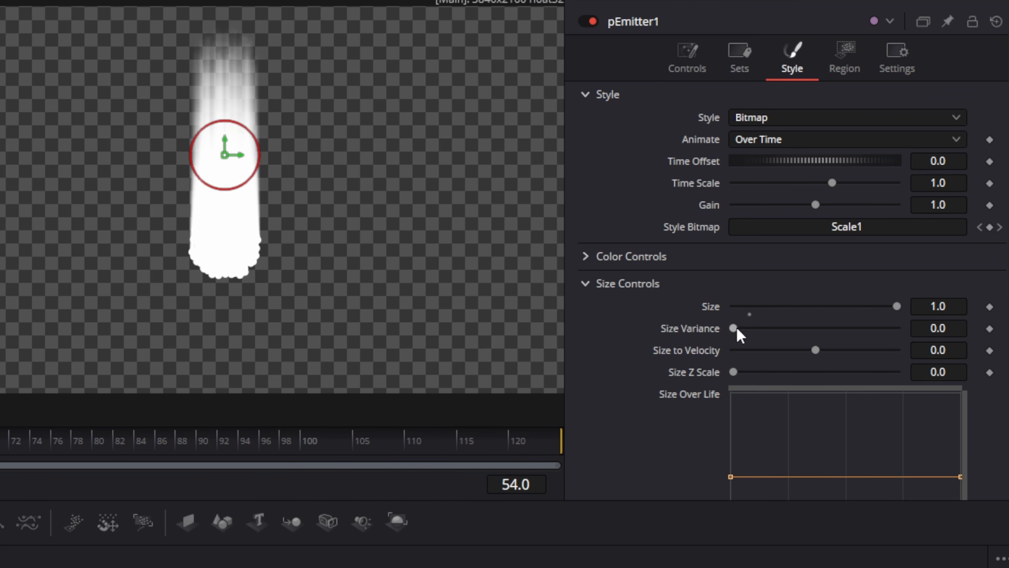
left_click_drag(735, 328, 743, 328)
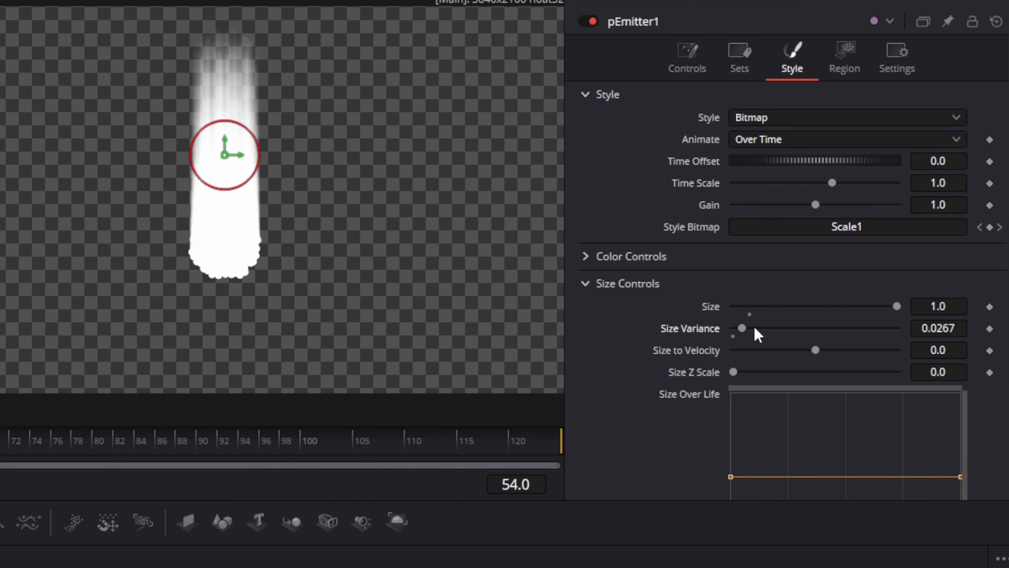
left_click(944, 328)
type("0.4")
key("Tab")
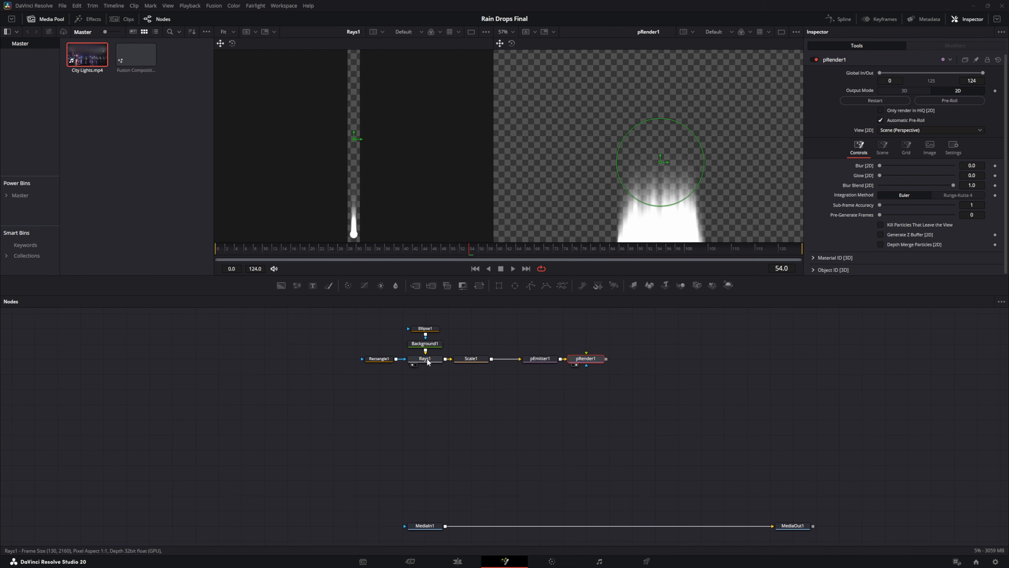
Step: Set the Rays1 decay to 0.004
left_click(428, 362)
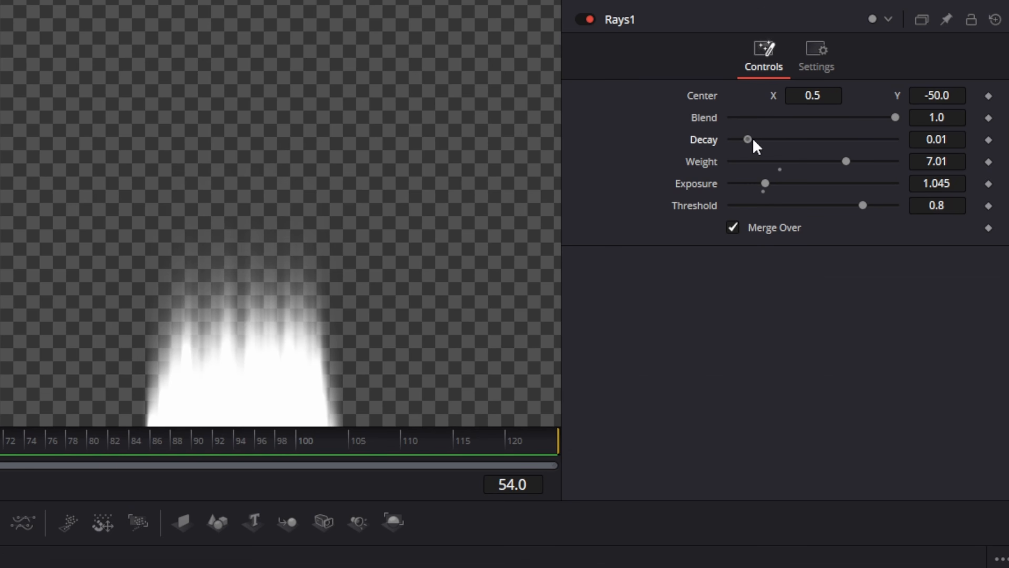
left_click_drag(888, 113, 886, 113)
left_click(934, 137)
type("-004")
key("Tab")
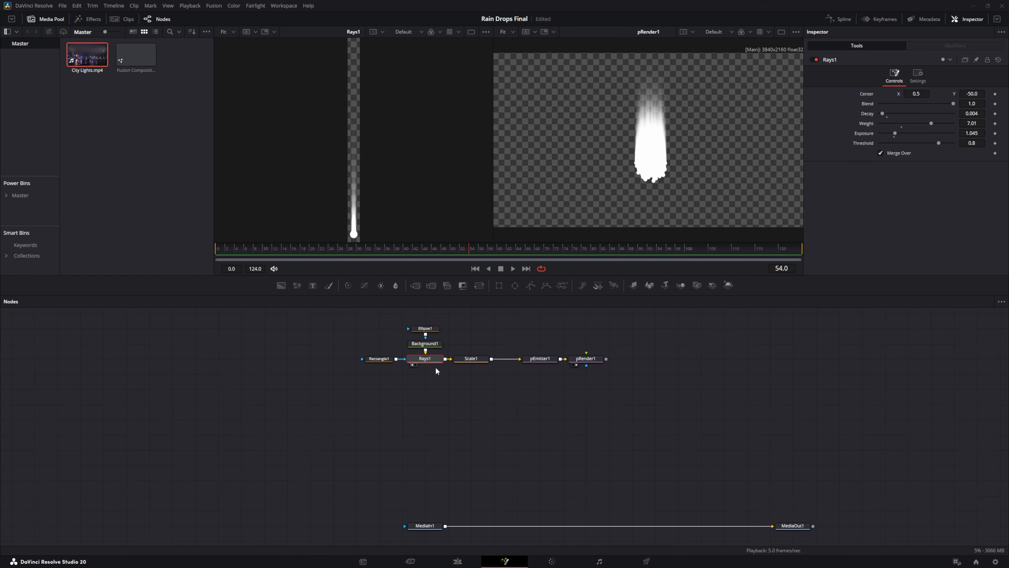
Step: Set the number of particles emitted by pEmitter1 to 0.3
left_click(540, 361)
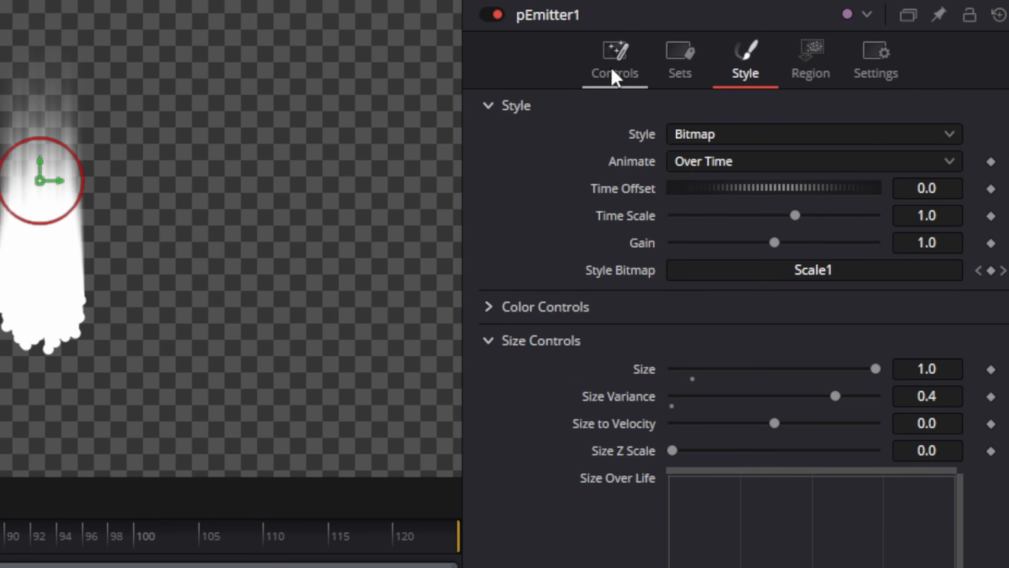
left_click(859, 79)
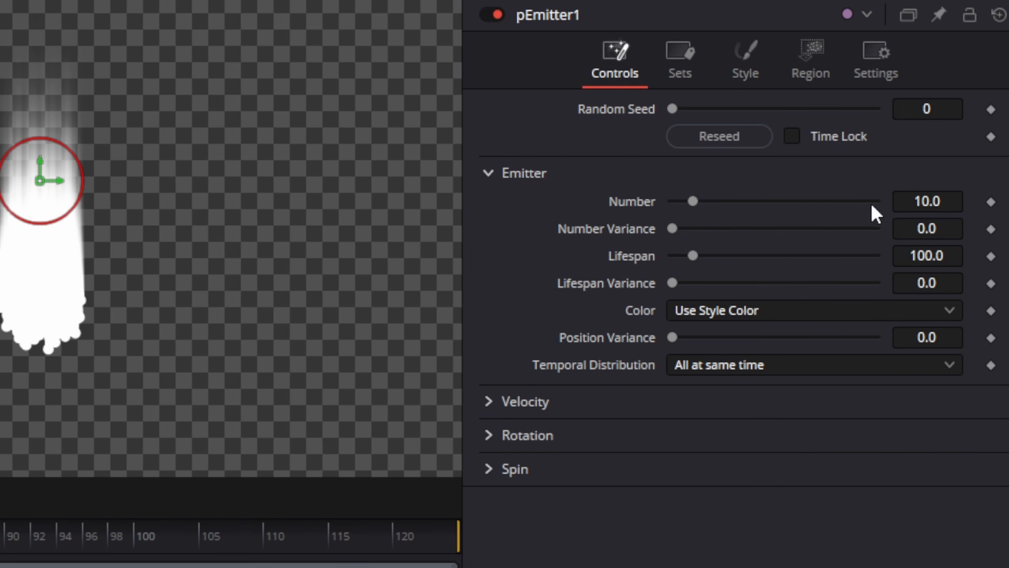
left_click(945, 198)
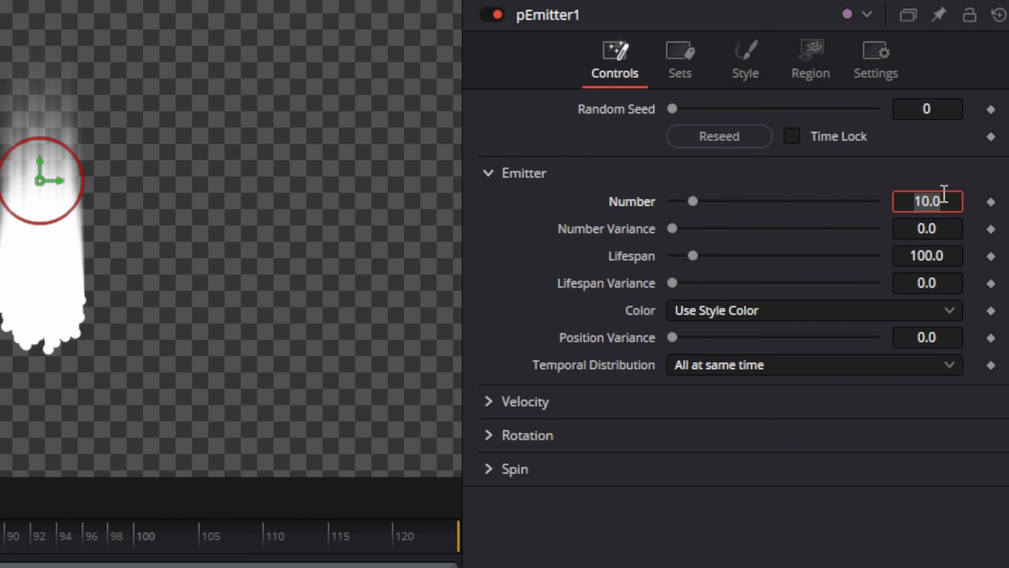
key("BackSpace")
type(".3")
key("Tab")
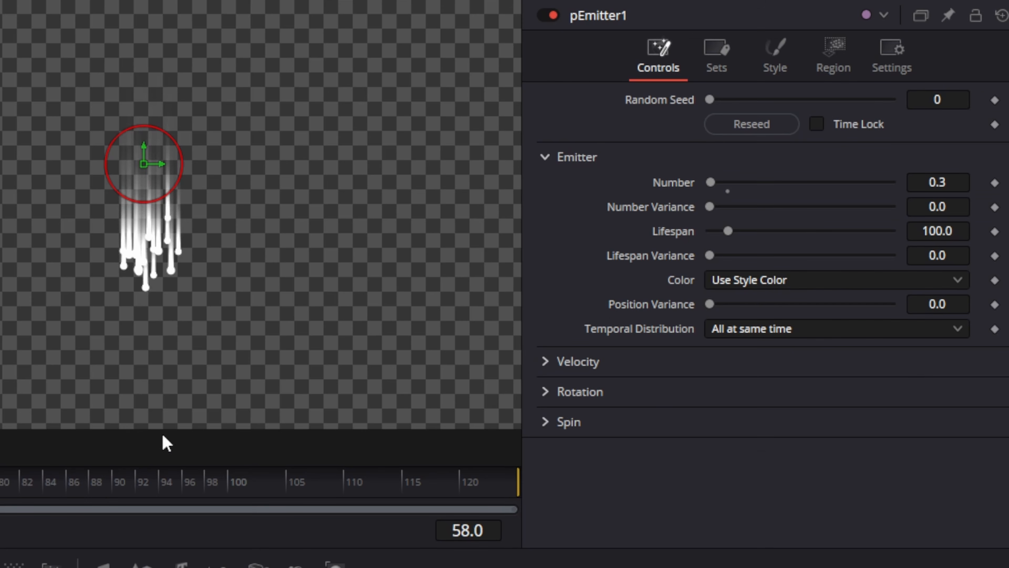
Step: Change the emitter region to a rectangle of width 1.3 and height 0, and move it above the frame to a Y offset of about 0.445
left_click(829, 50)
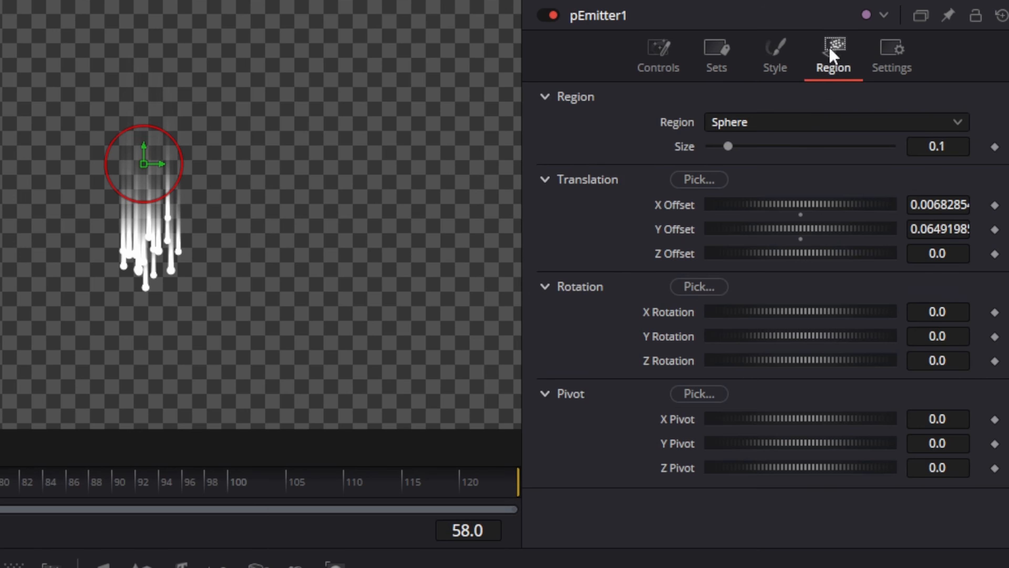
left_click(788, 125)
left_click(748, 276)
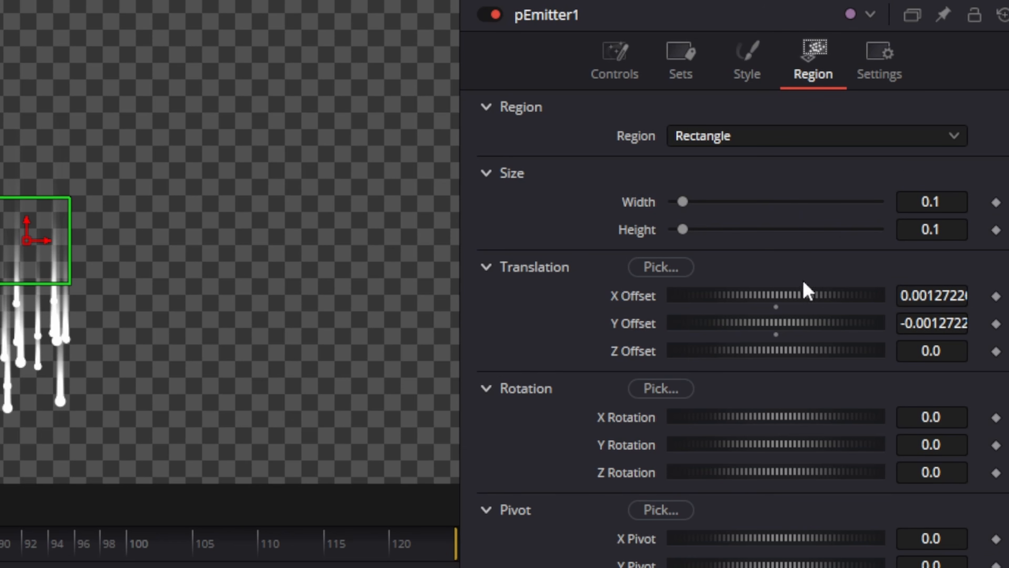
left_click(980, 127)
type("1.3")
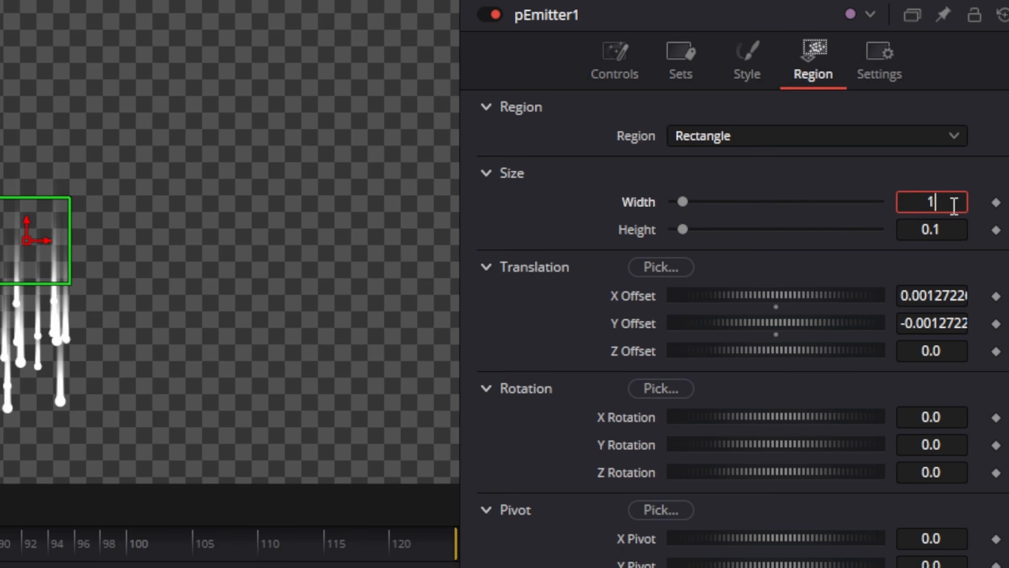
key("Tab")
type("0")
key("Tab")
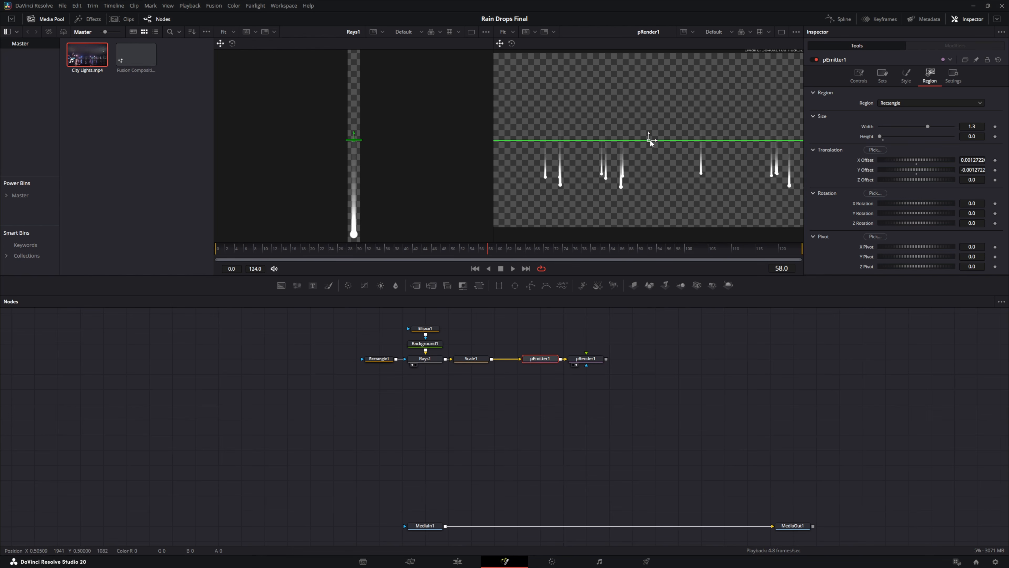
left_click_drag(650, 139, 645, 9)
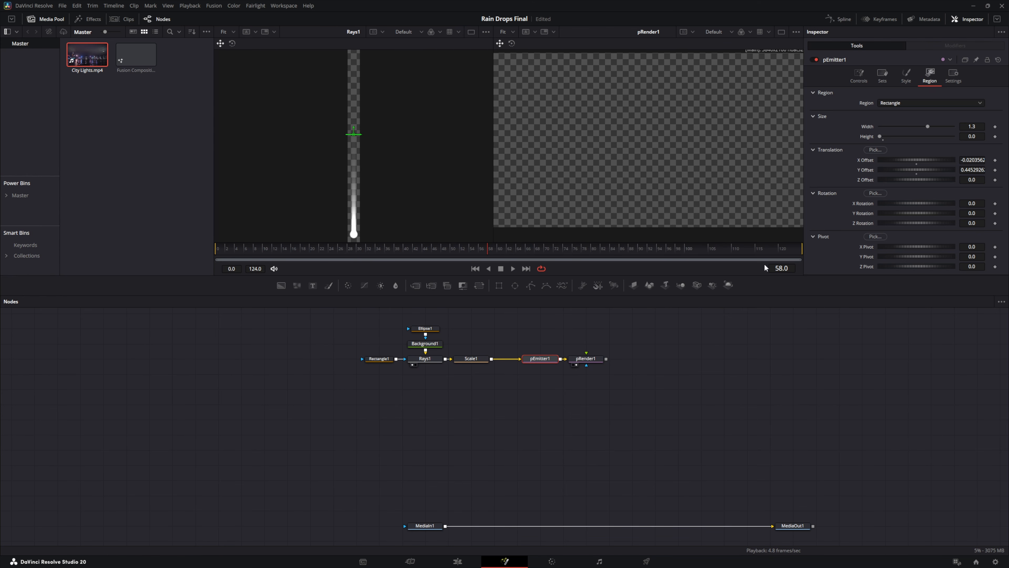
Step: Set the pEmitter1 particle velocity to 0.08 and its angle to -90, and preview the falling drops
left_click(858, 75)
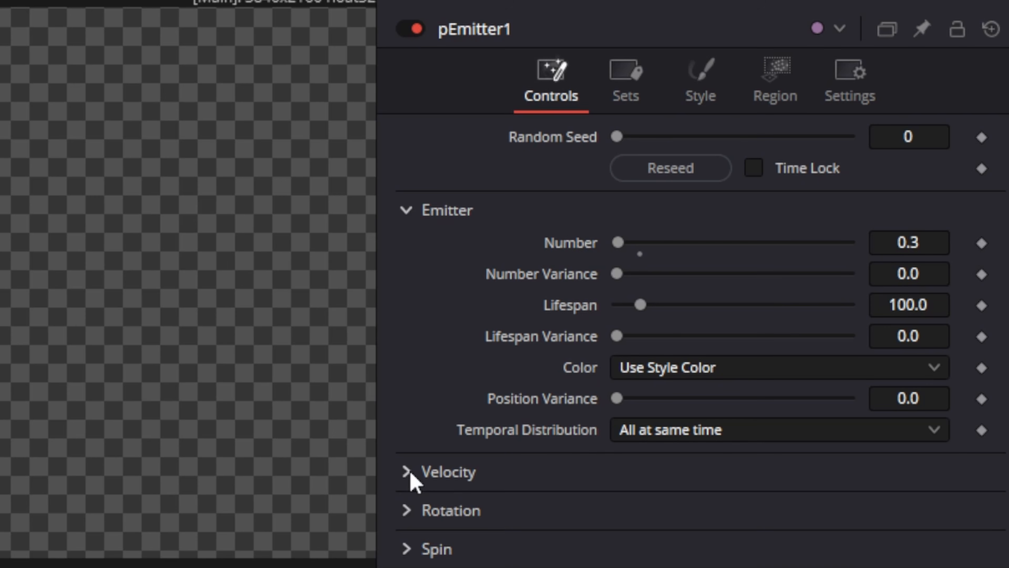
left_click(407, 473)
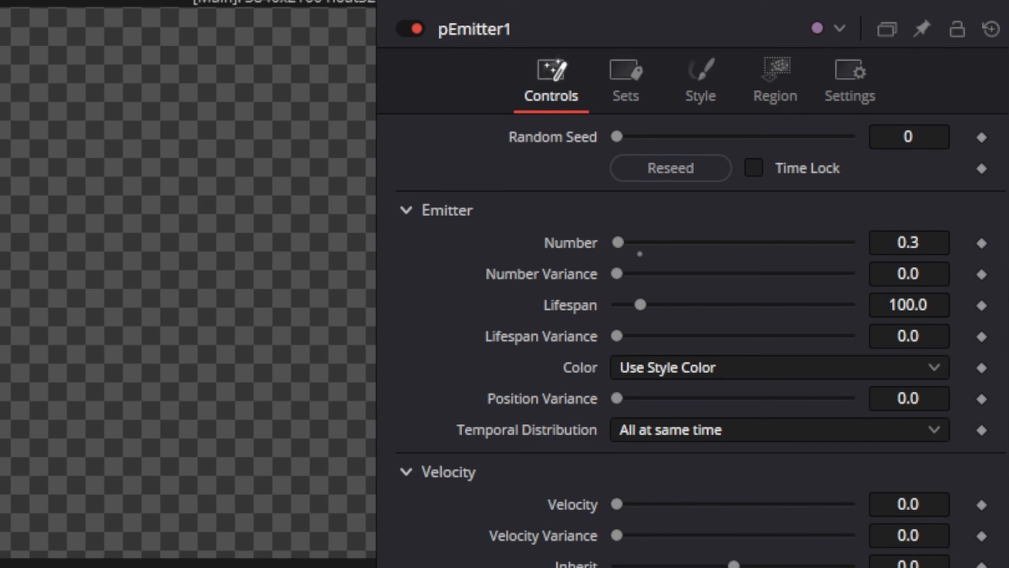
left_click_drag(622, 507, 640, 508)
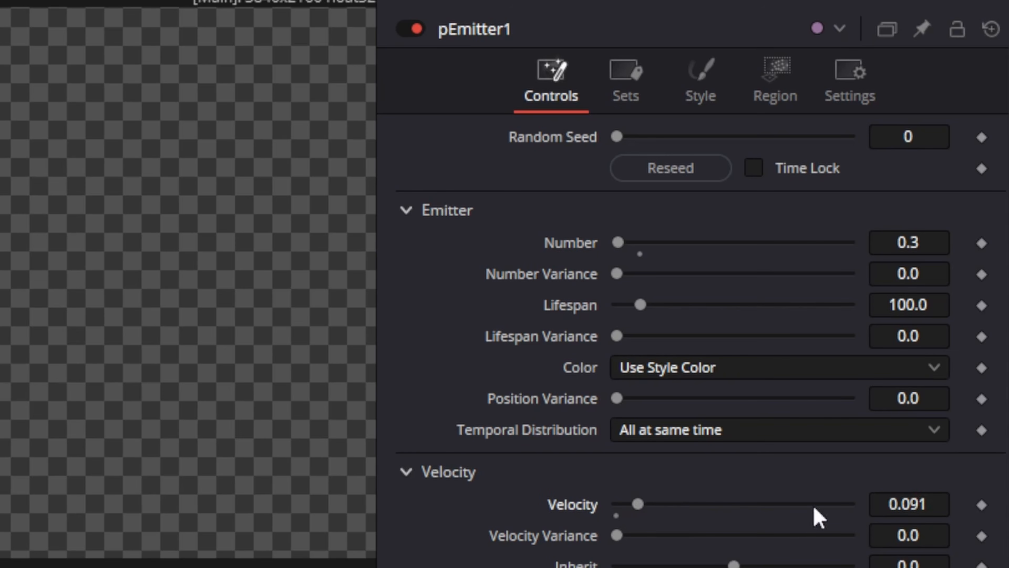
left_click(917, 497)
type(".08")
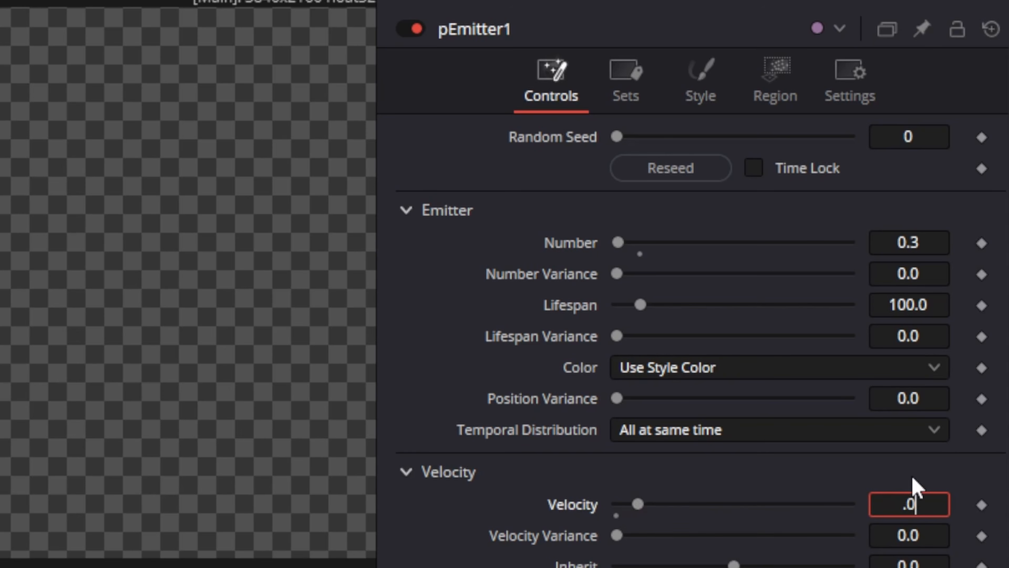
key("Tab")
key("Tab")
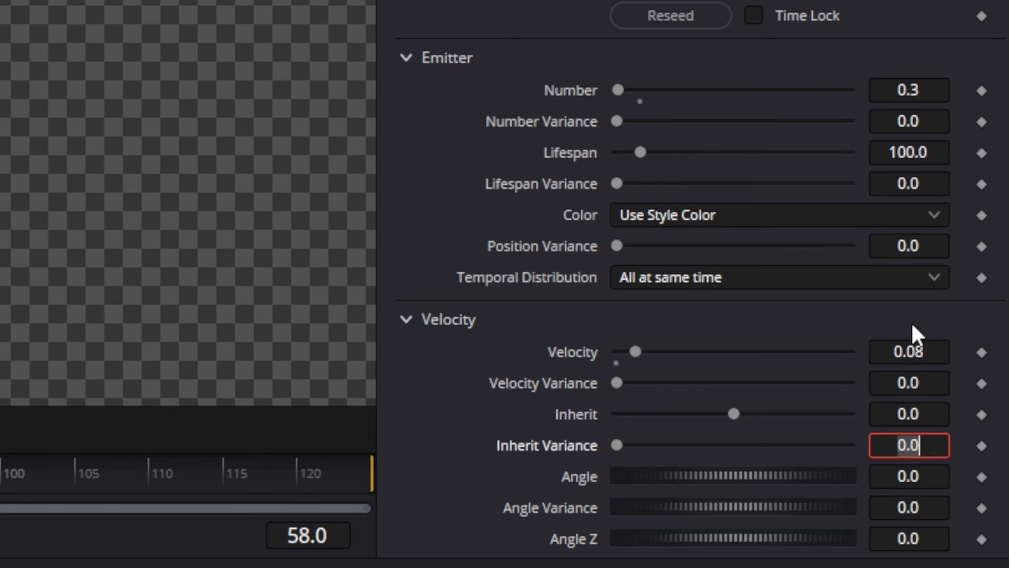
key("Tab")
type("-90")
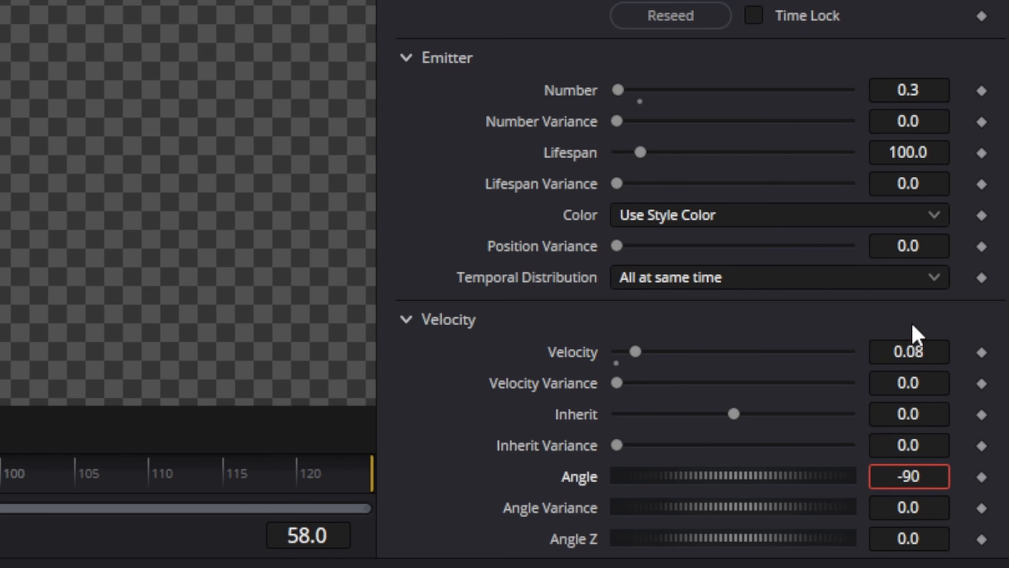
key("Tab")
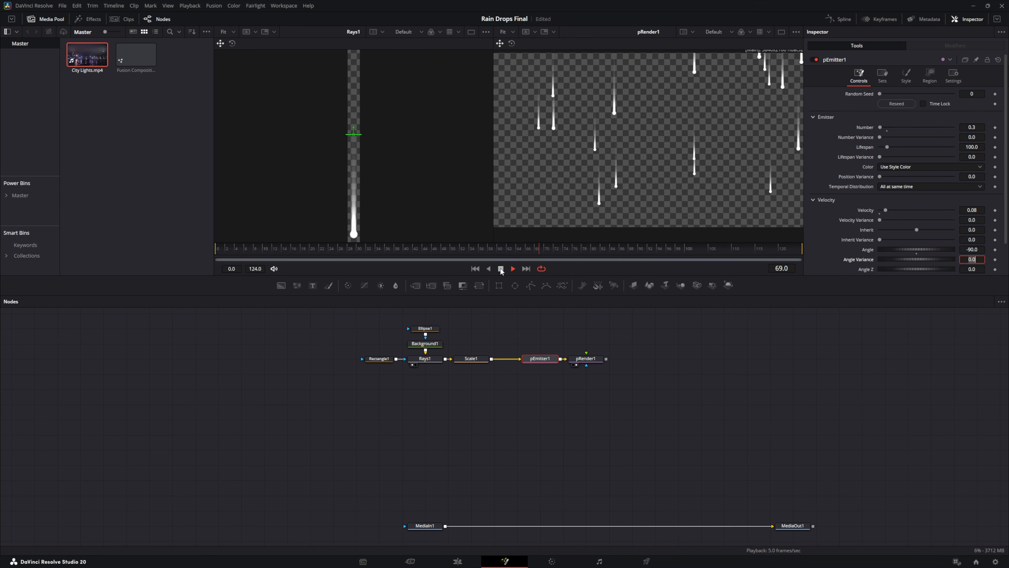
left_click(501, 269)
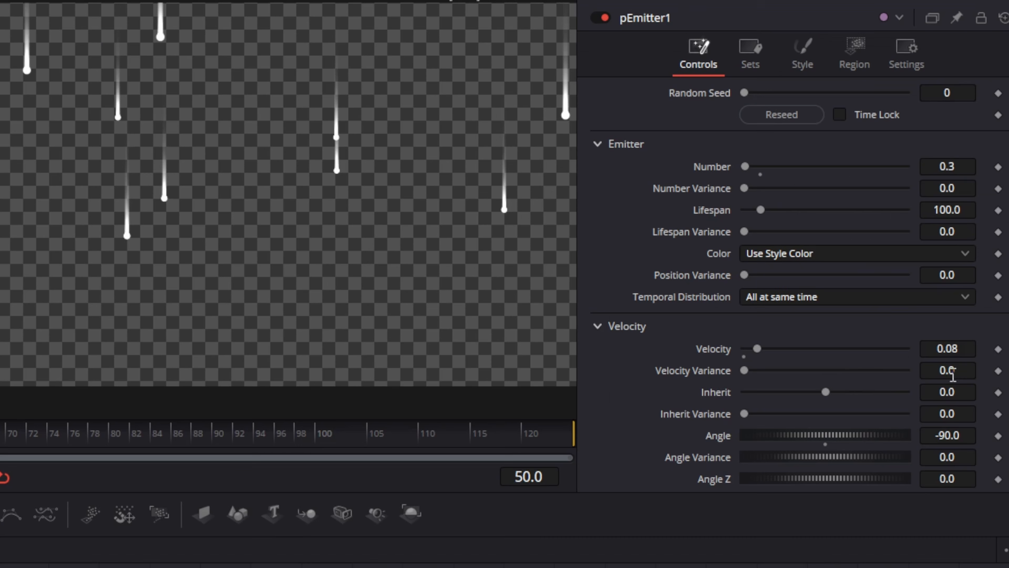
Step: Set the velocity variance of the pEmitter1 particles to 0.08 and play back the rain
left_click(974, 222)
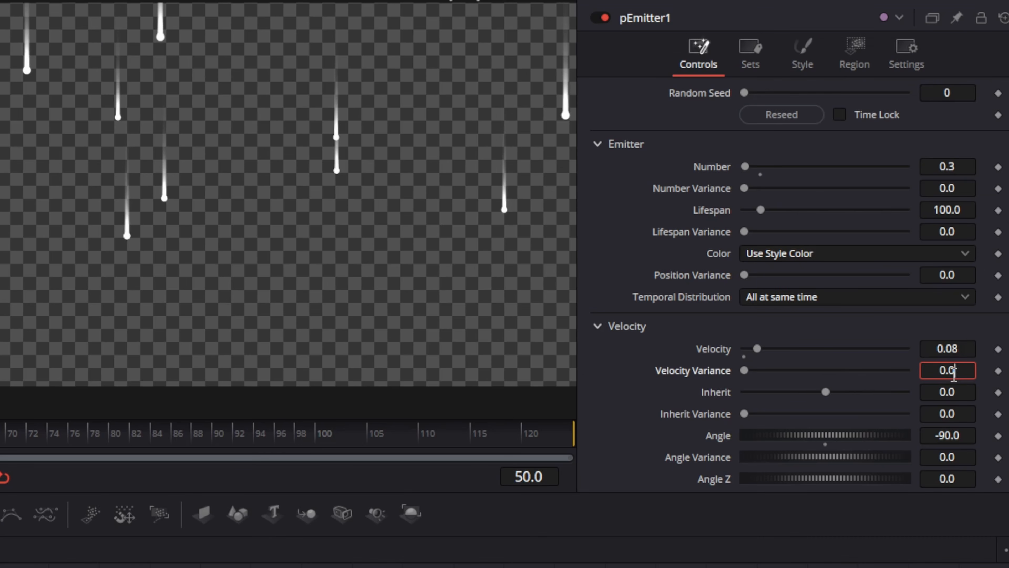
type("0.08")
key("Tab")
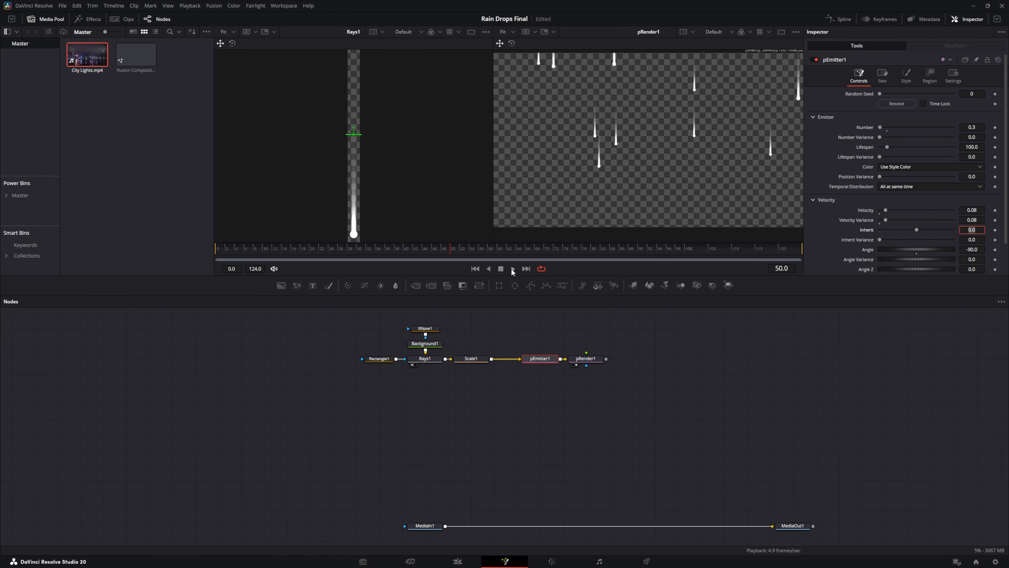
left_click(513, 269)
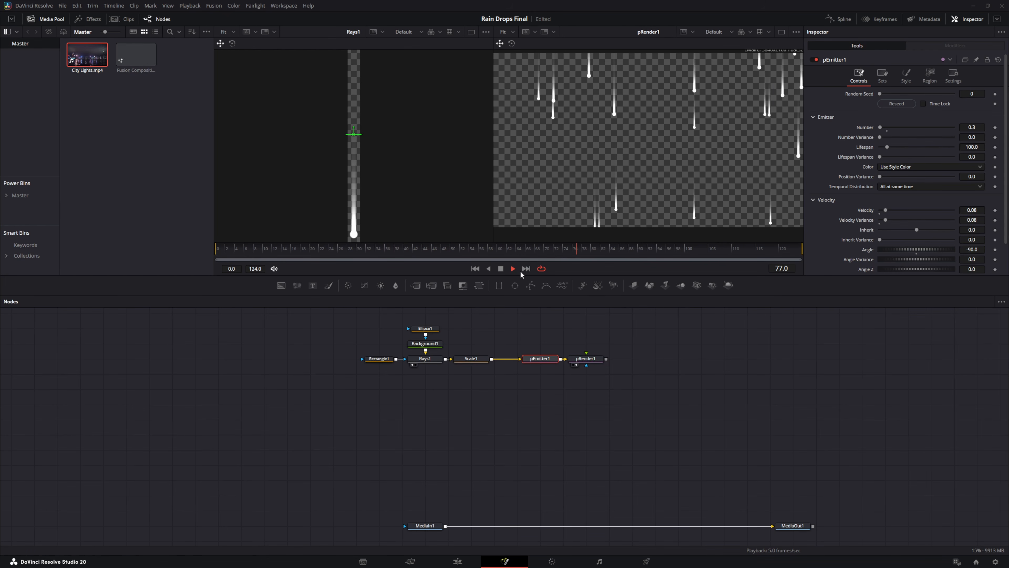
left_click(513, 268)
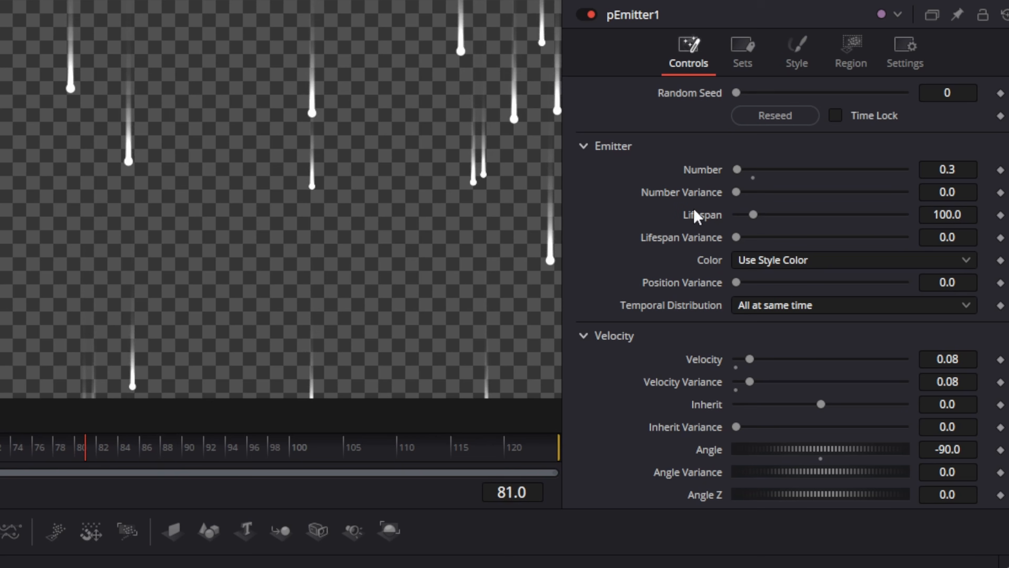
Step: Set the lifespan of the pEmitter1 particles to 160 and play back the rain
left_click(969, 214)
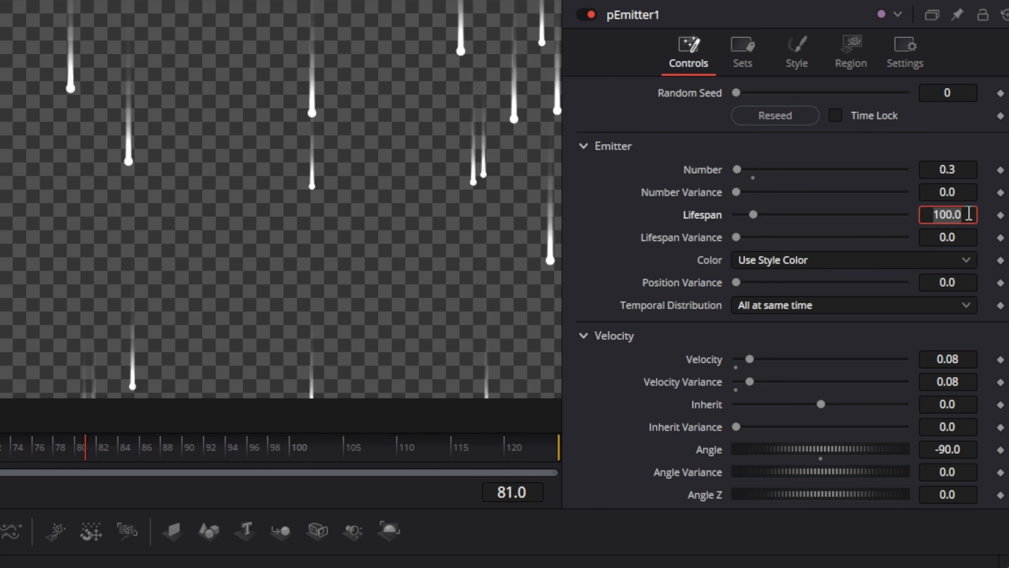
type("160")
key("Tab")
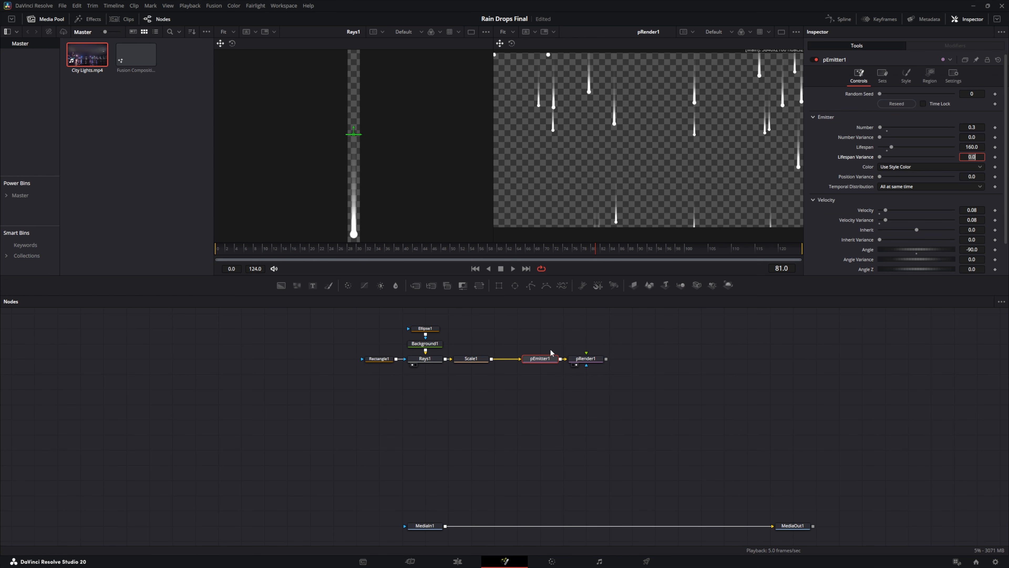
left_click(512, 268)
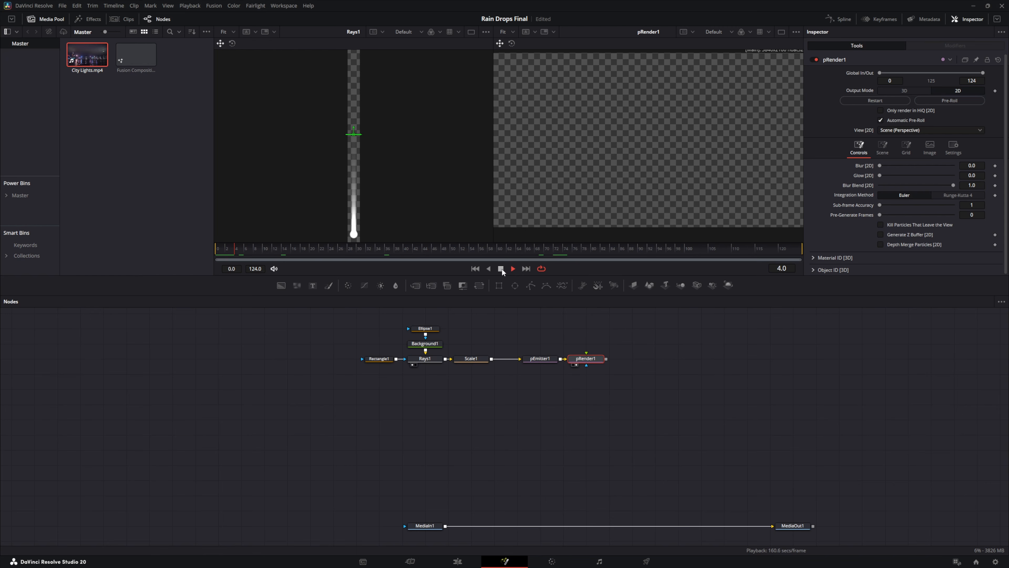
left_click(501, 269)
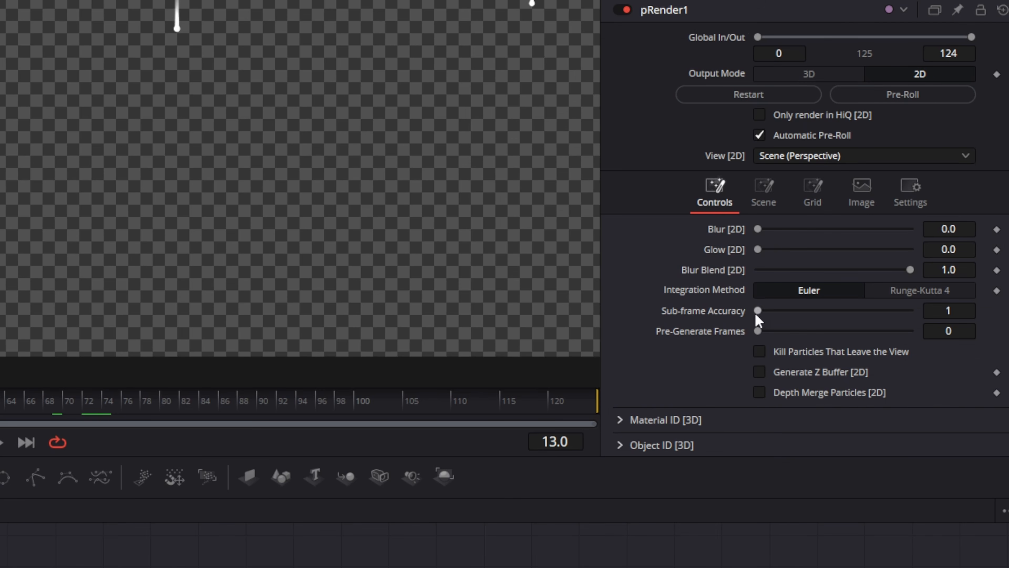
Step: Try pre-generating 10 frames in pRender1
left_click(964, 334)
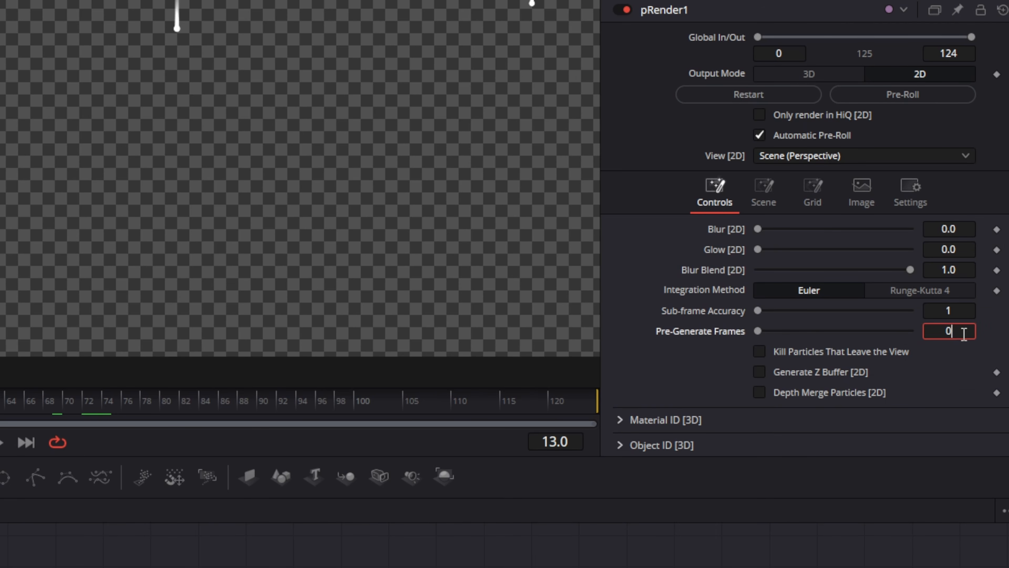
type("10")
key("Tab")
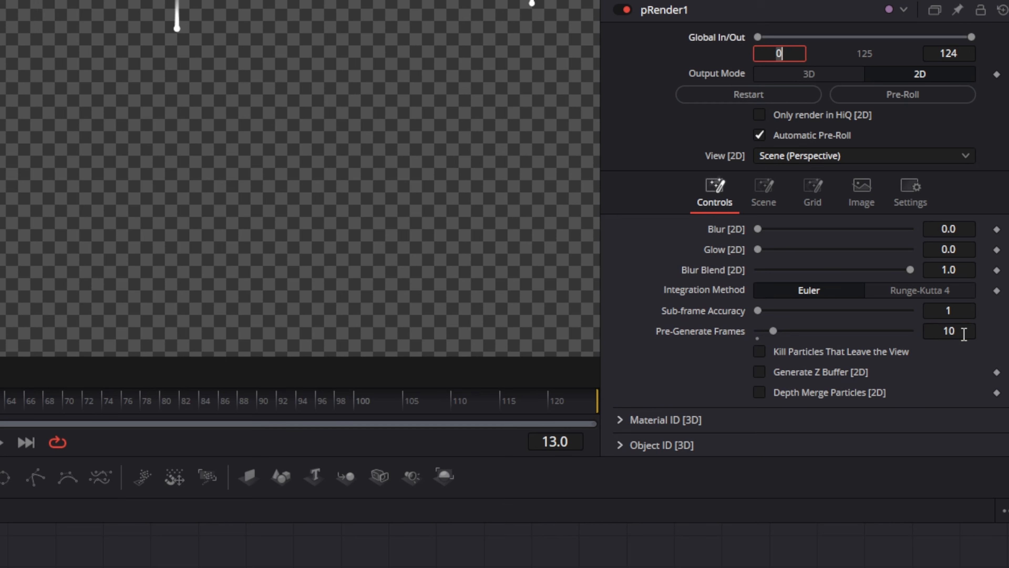
Step: Set pRender1 to pre-generate 50 frames and play the rain from frame 0
left_click(964, 333)
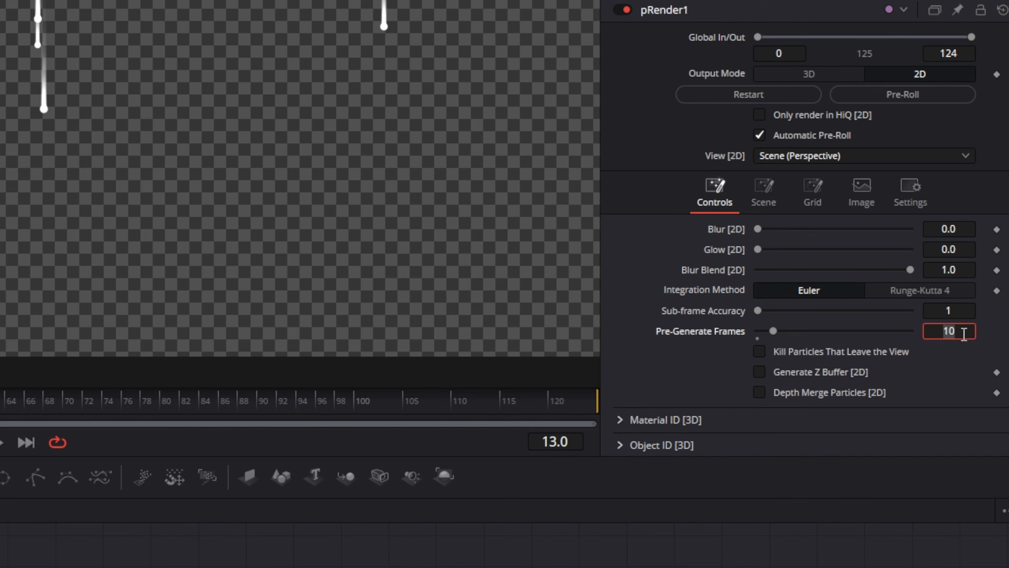
type("50")
key("Tab")
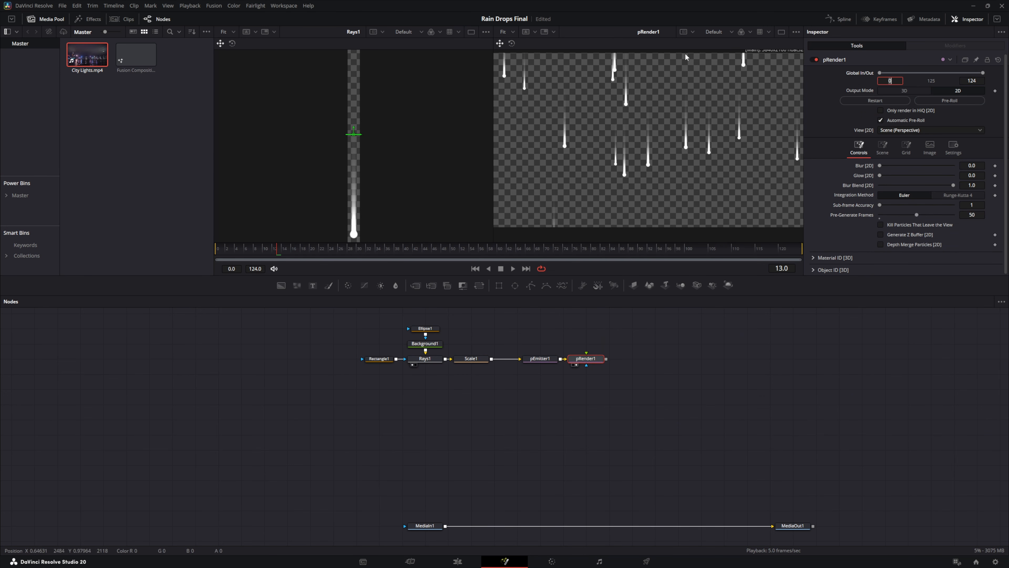
left_click_drag(277, 248, 215, 248)
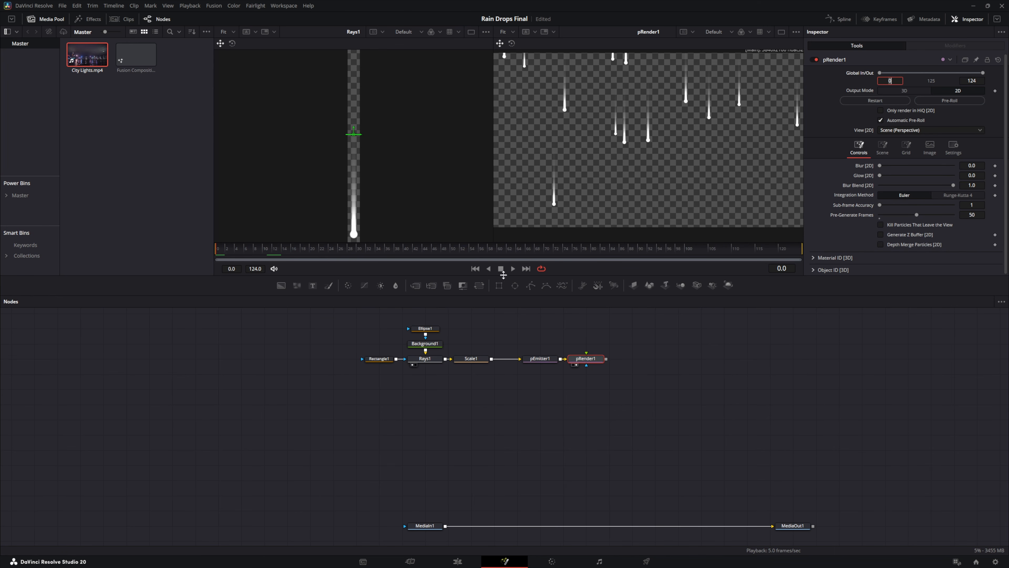
left_click(513, 269)
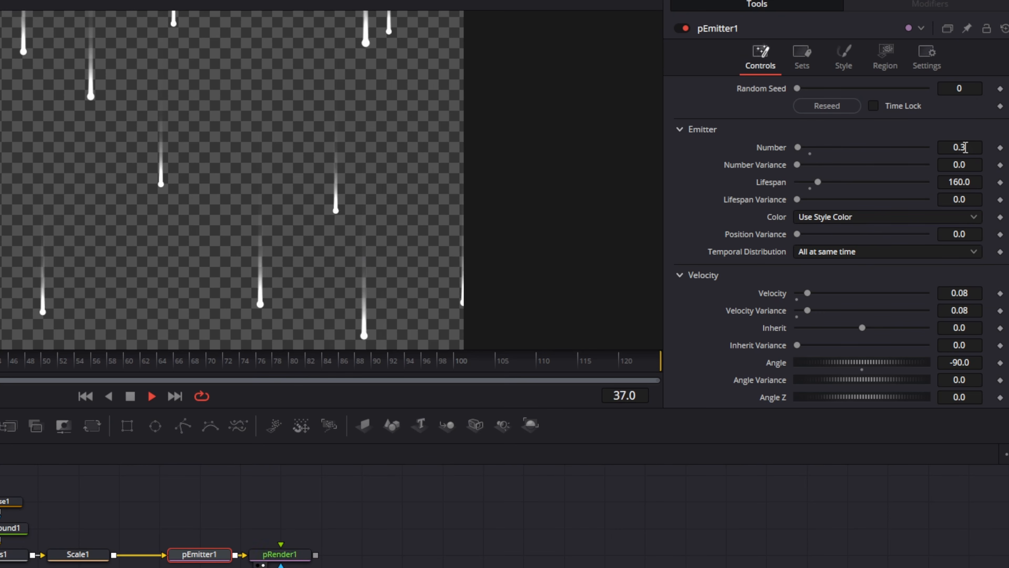
Step: Set the number of particles emitted by pEmitter1 to 0.15
left_click(965, 147)
type(".15")
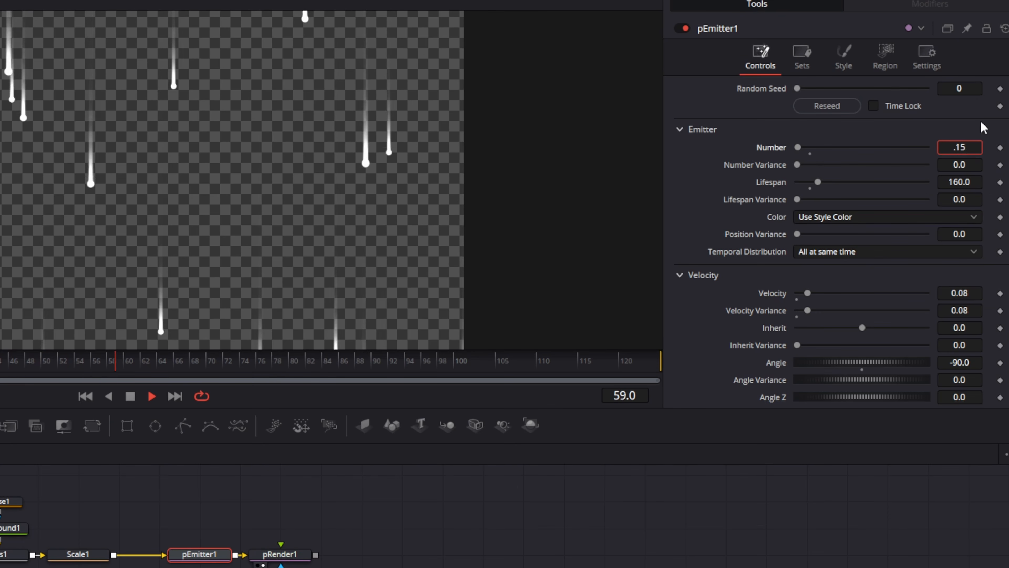
key("Tab")
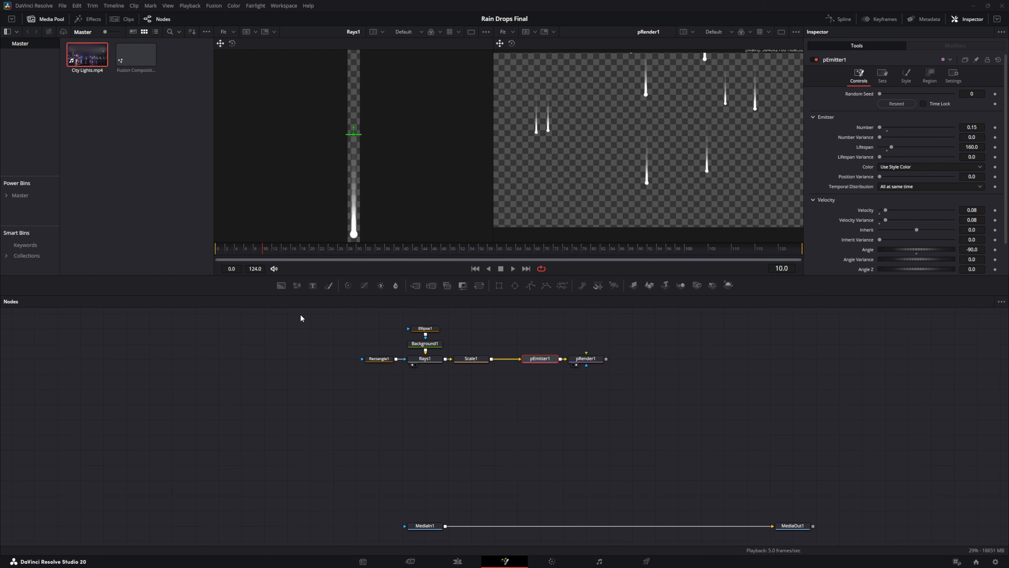
Step: Add a Fast Noise node below pEmitter1, show it in the first viewer and raise its contrast to about 2.42
left_click_drag(296, 284, 549, 392)
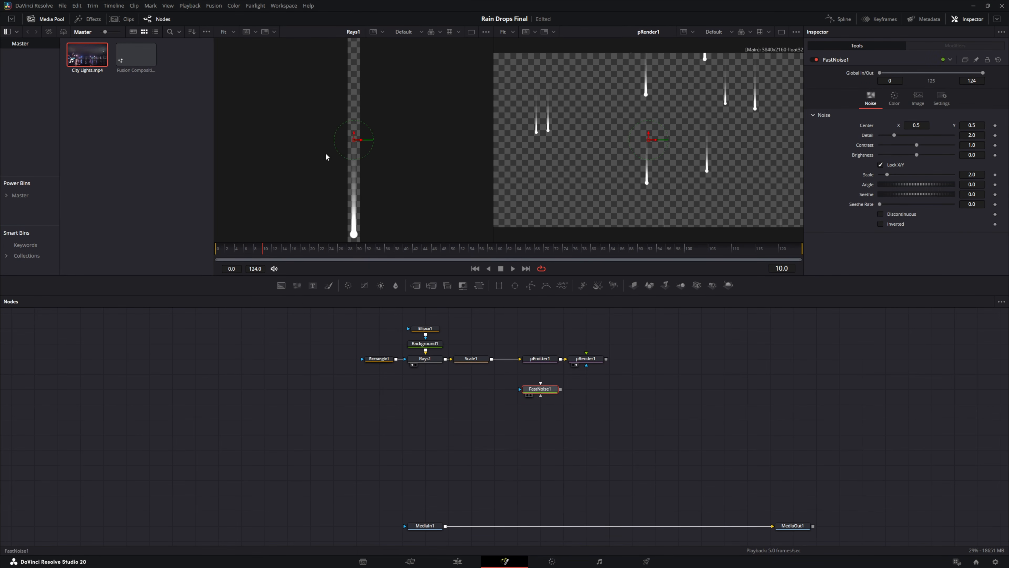
key("1")
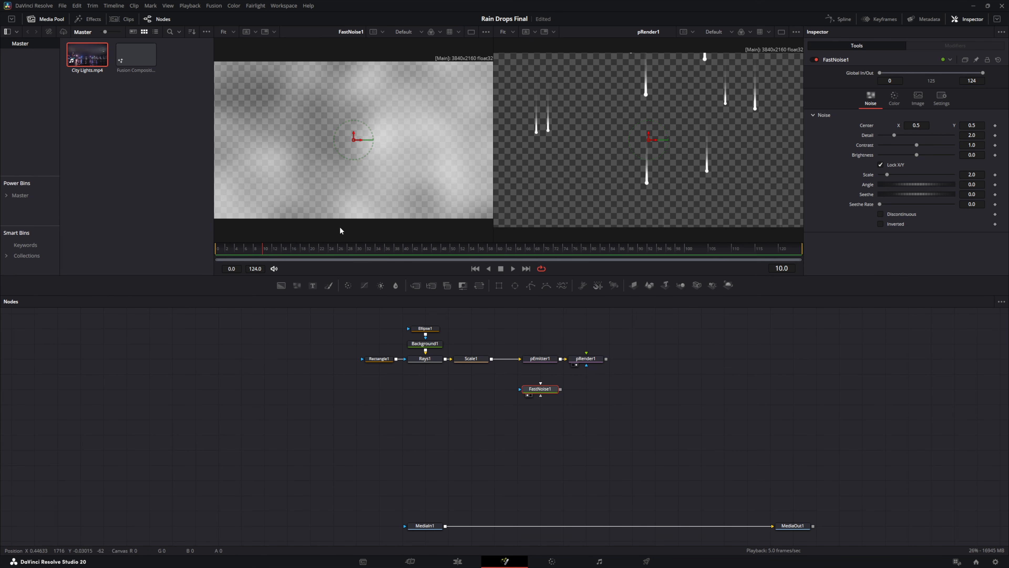
left_click_drag(916, 145, 941, 145)
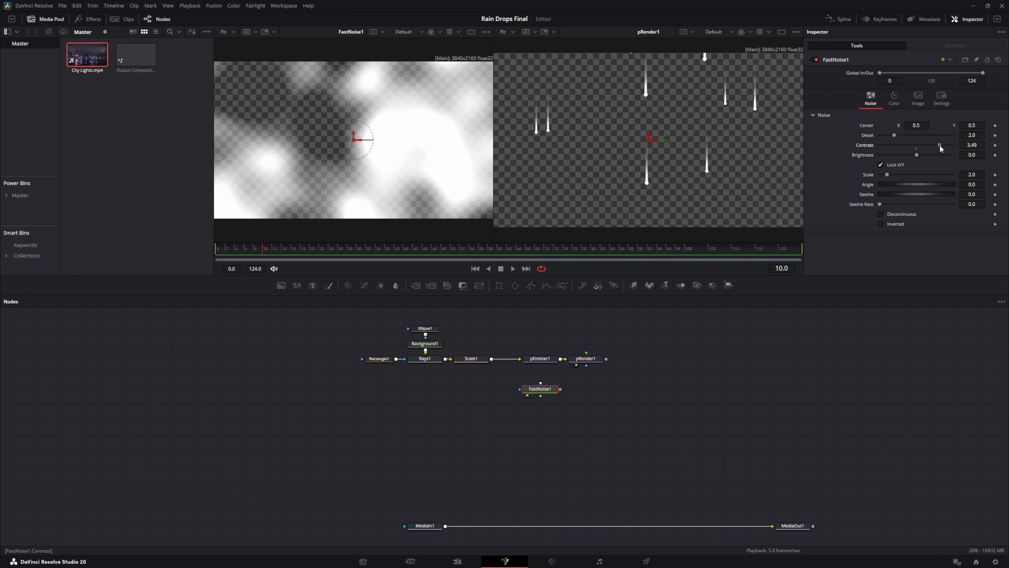
scroll(380, 146, "up", 3)
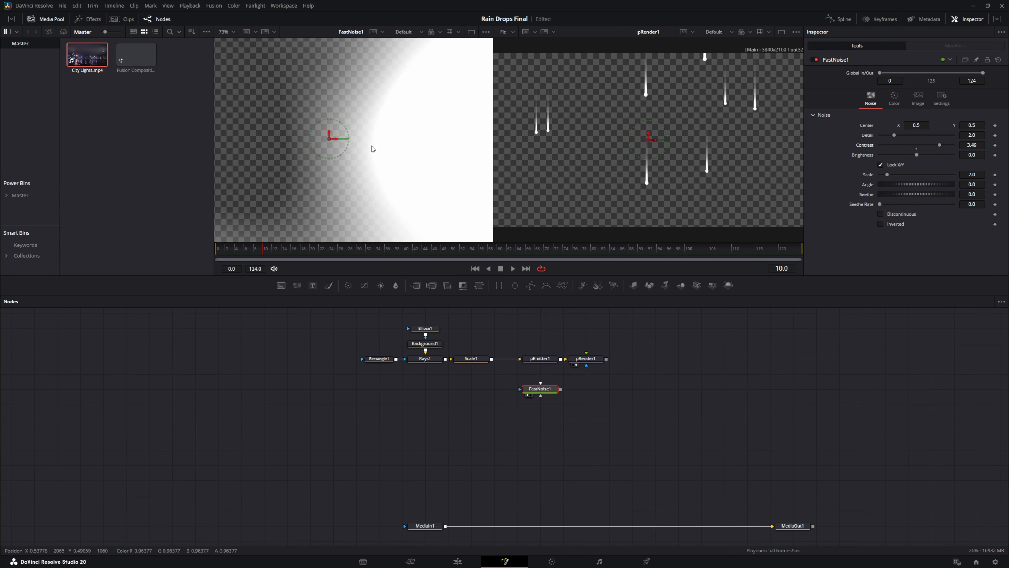
mouse_move(939, 145)
left_mouse_down()
mouse_move(964, 152)
mouse_move(928, 154)
left_mouse_up()
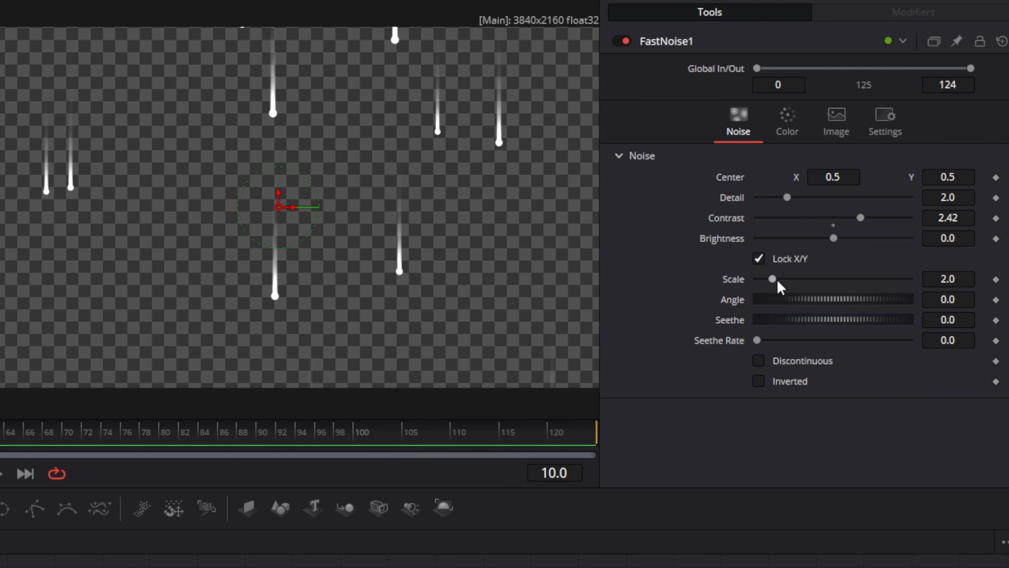
Step: Set the FastNoise1 scale to 30
left_click(953, 280)
type("30")
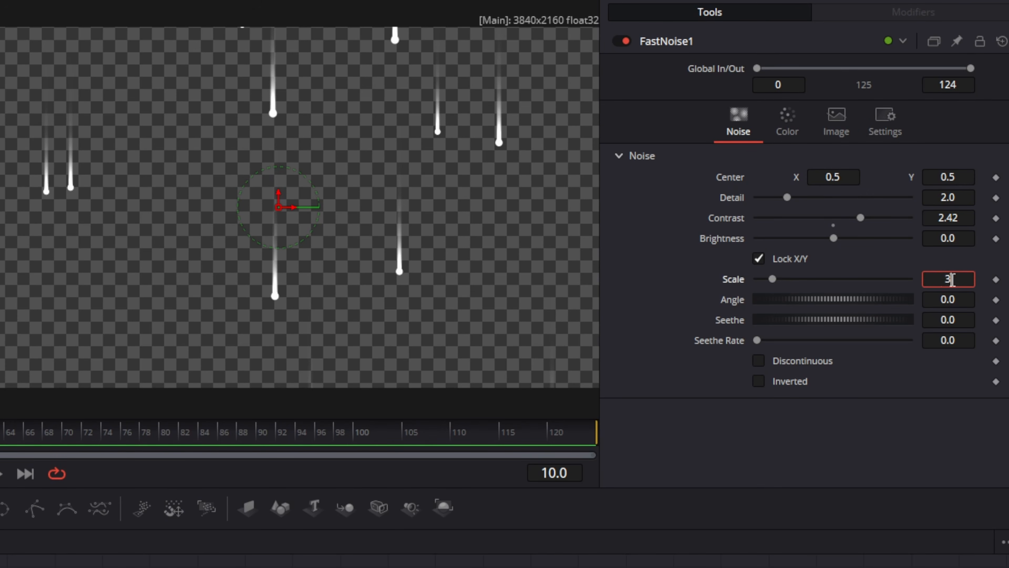
key("Tab")
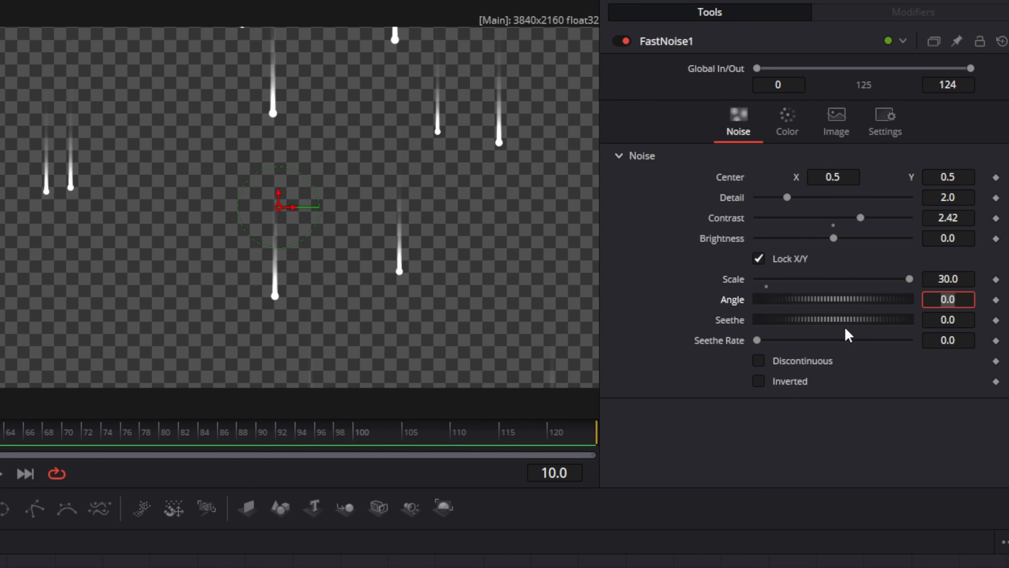
Step: Set the FastNoise1 brightness to -2, its contrast to about 3.88 and its detail to about 1.34
left_click_drag(835, 238, 741, 257)
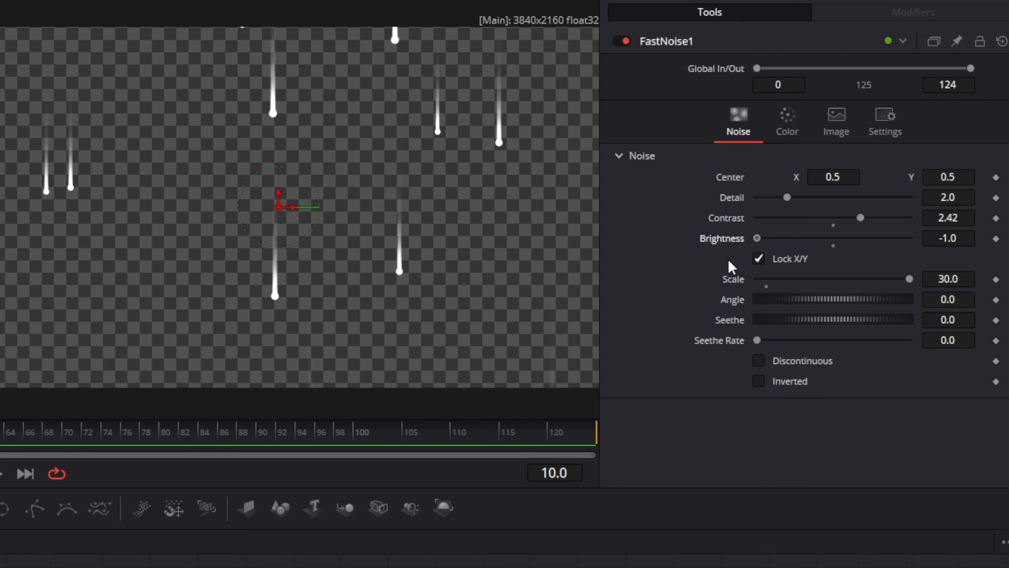
left_click(936, 231)
type("-2")
key("Tab")
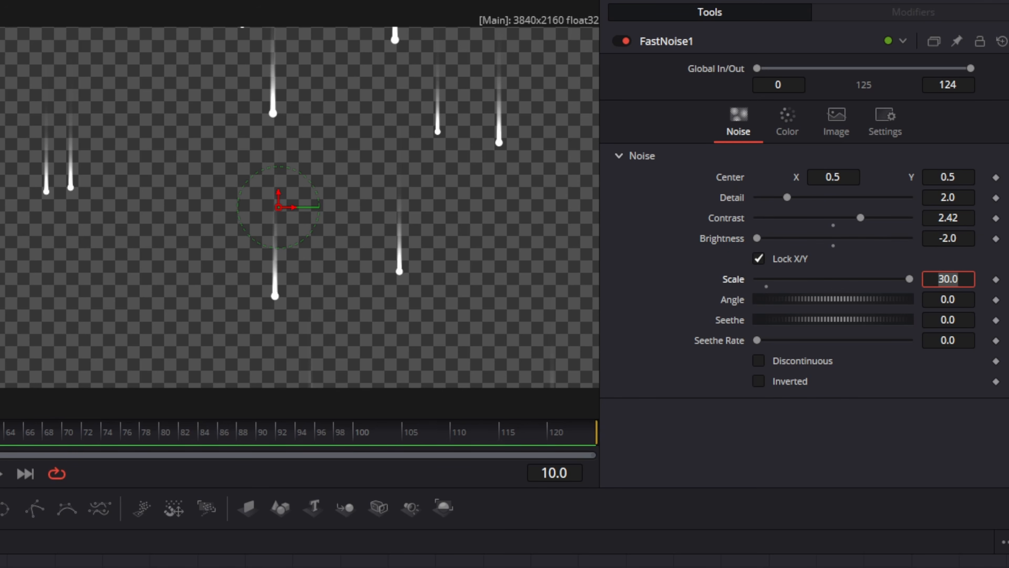
left_click_drag(861, 217, 878, 217)
left_click_drag(940, 148, 946, 149)
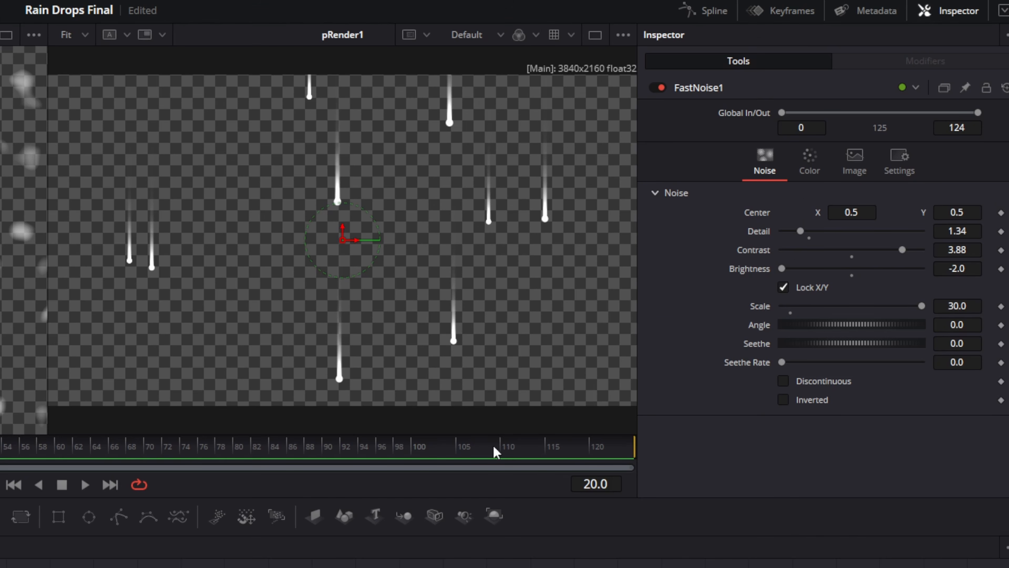
Step: Animate the noise pattern with a FastNoise1 seethe rate of 0.014 and play it back
left_click(84, 484)
double_click(959, 363)
type(".0")
type("4")
key("Tab")
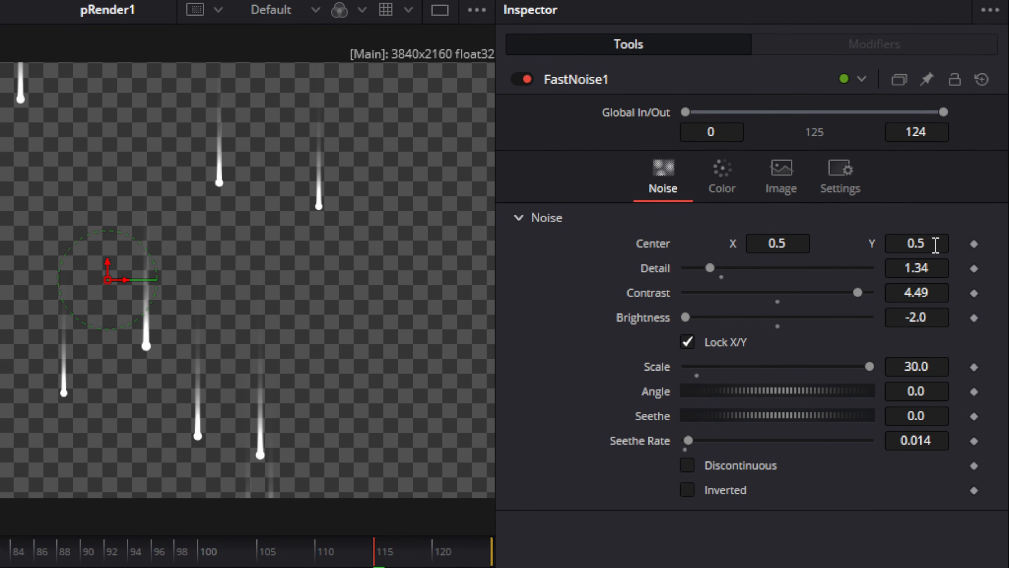
Step: Give FastNoise1's center the expression Point(0.5, 0.5-time/5000) so the droplets drift downward over time, and play it back
left_click(802, 244)
type("=")
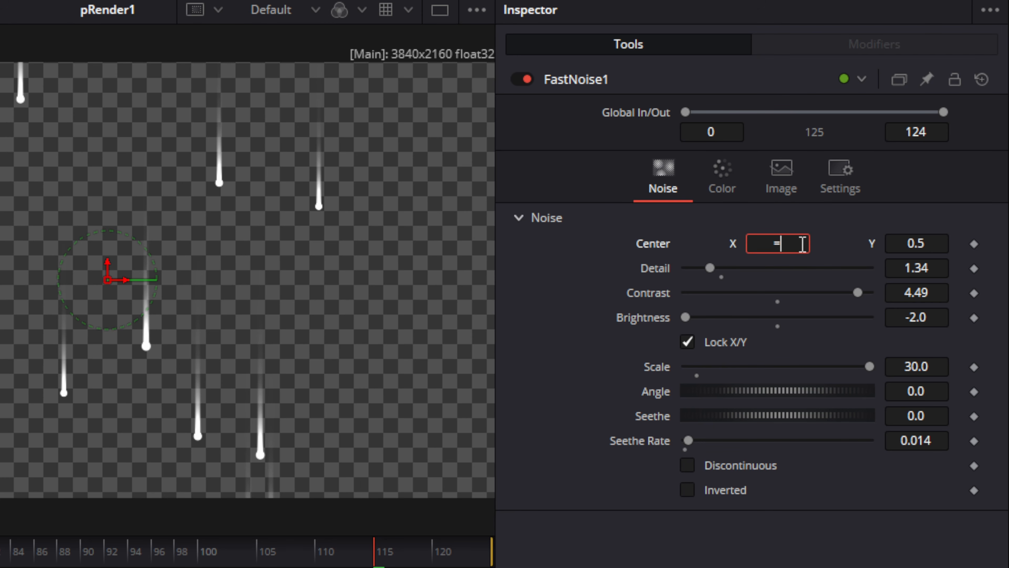
key("Tab")
left_click_drag(768, 270, 700, 270)
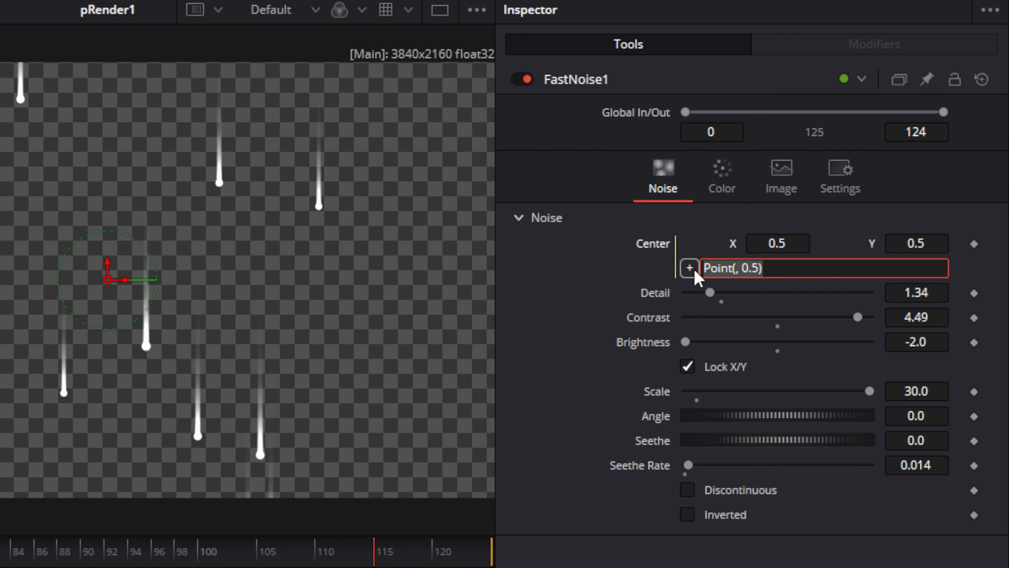
type("Point(0.5, 0.5-time/5000)")
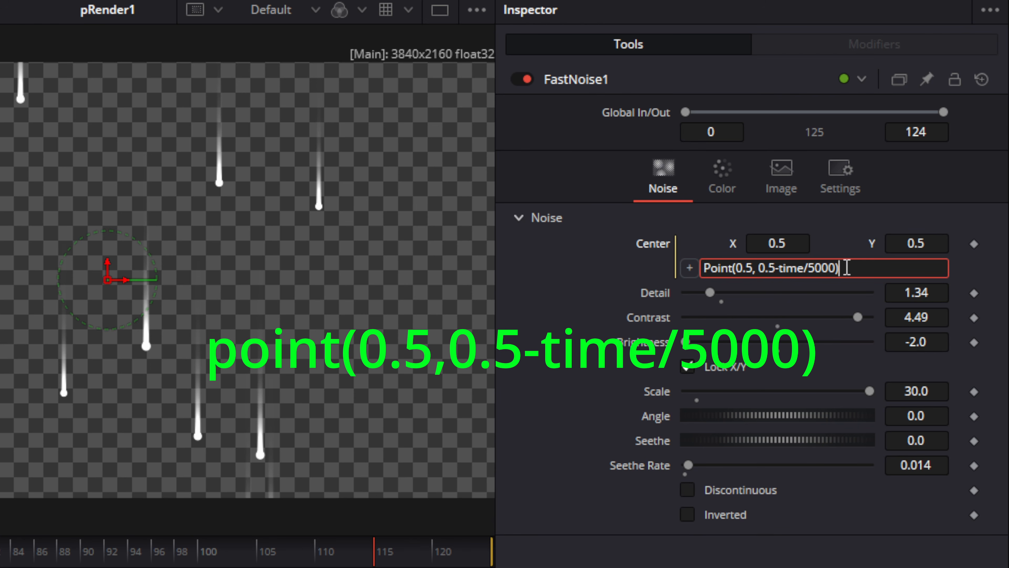
key("Tab")
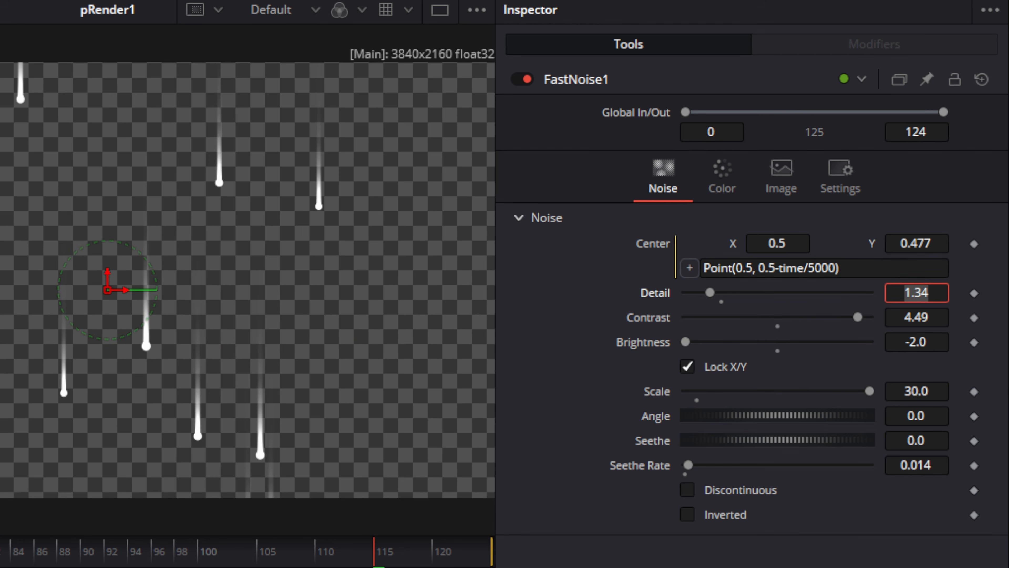
key("space")
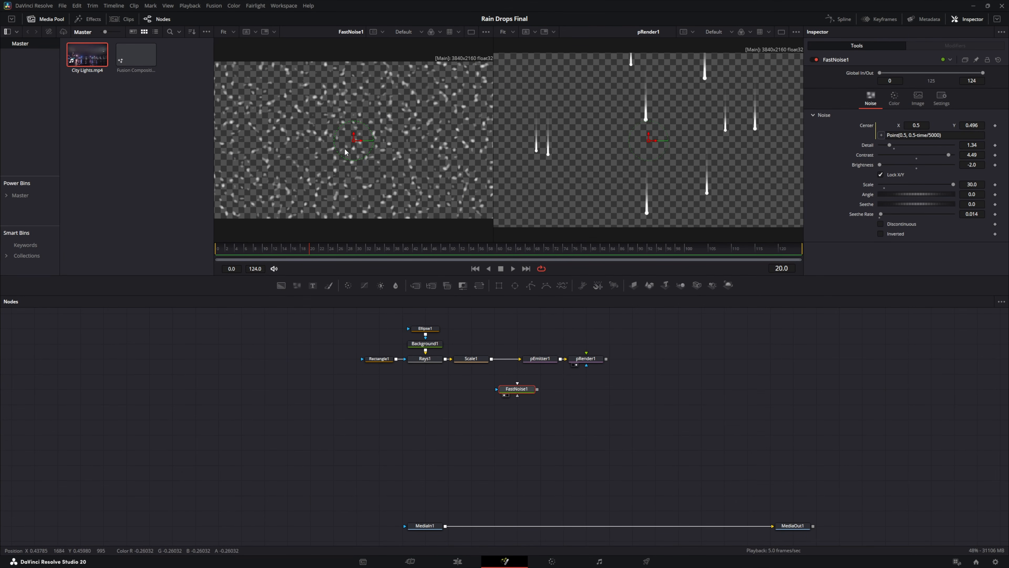
Step: Add a Brightness / Contrast node after FastNoise1 and show it in the first viewer
left_click_drag(517, 389, 447, 388)
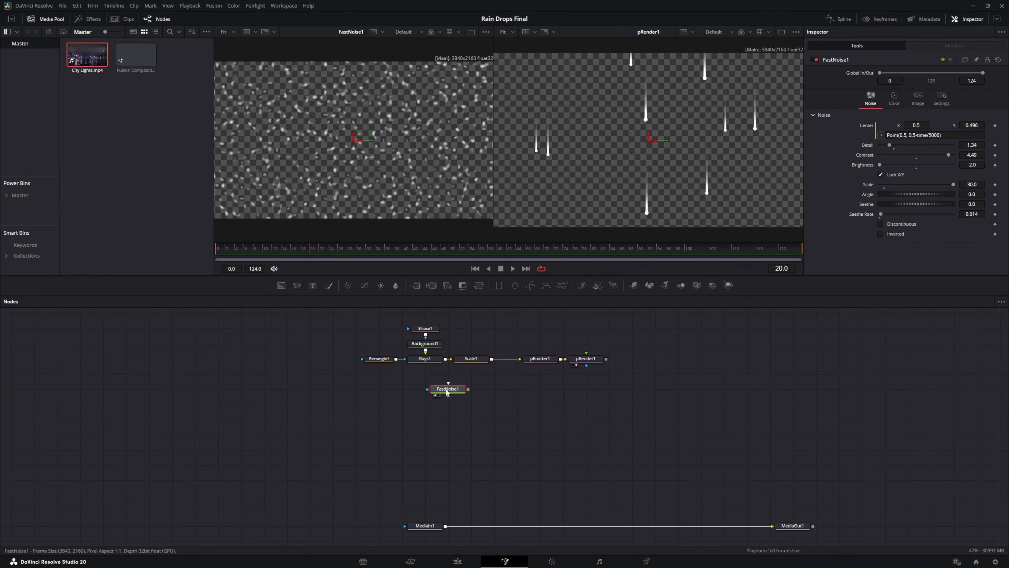
key("shift+space")
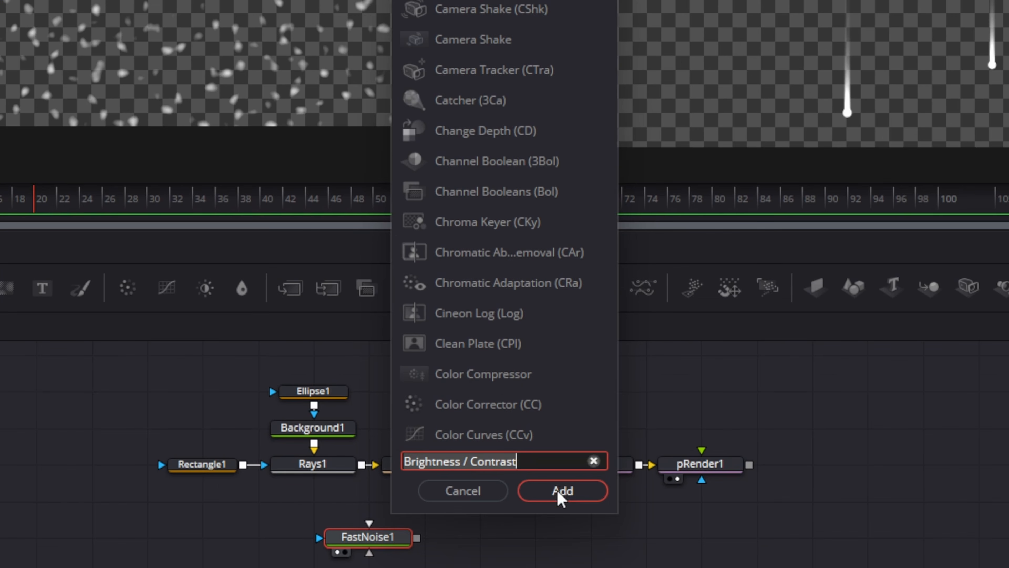
left_click(527, 370)
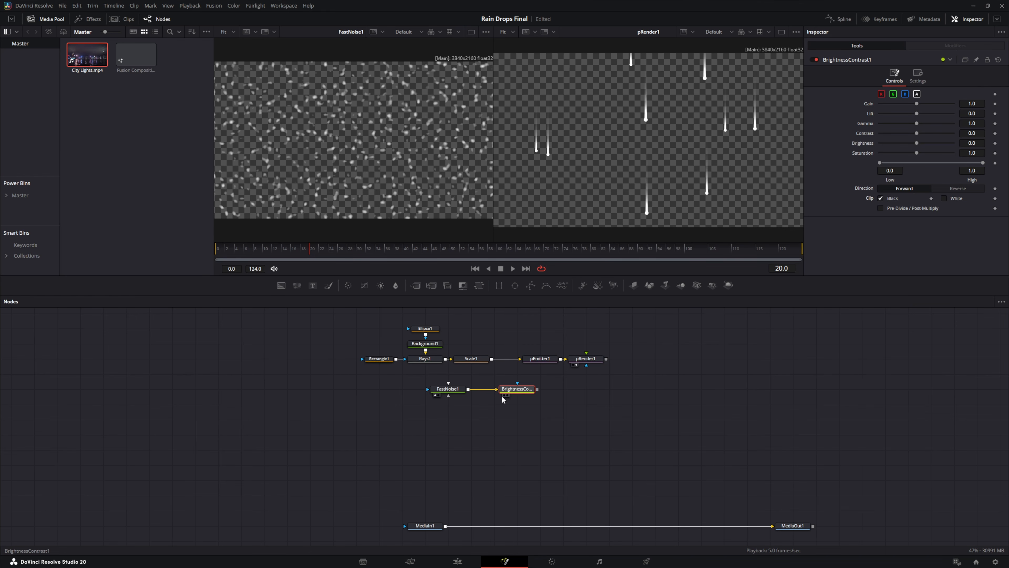
left_click(504, 395)
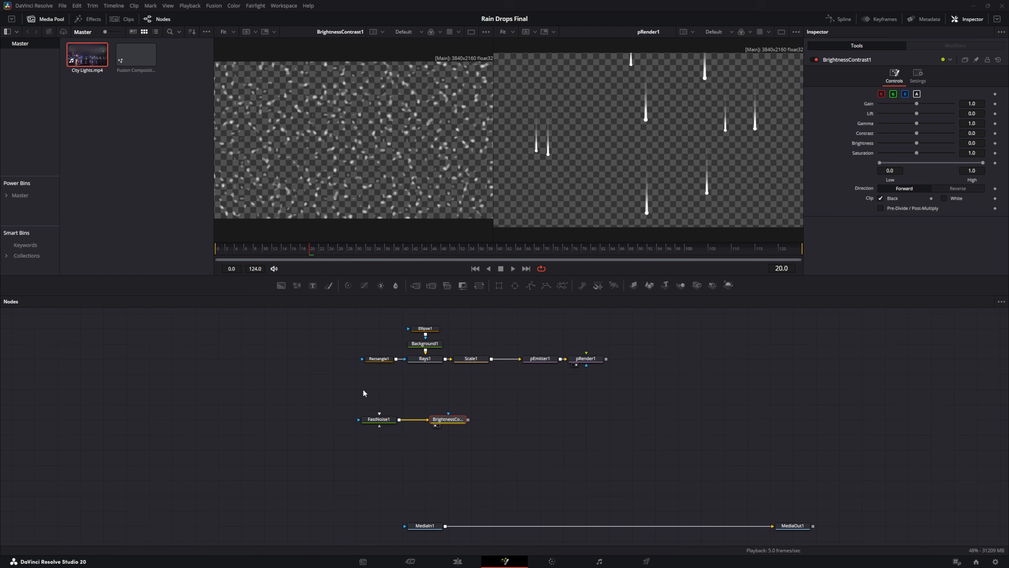
Step: Duplicate the FastNoise1 and BrightnessContrast1 pair and merge the copy over the original
left_click_drag(362, 389, 460, 439)
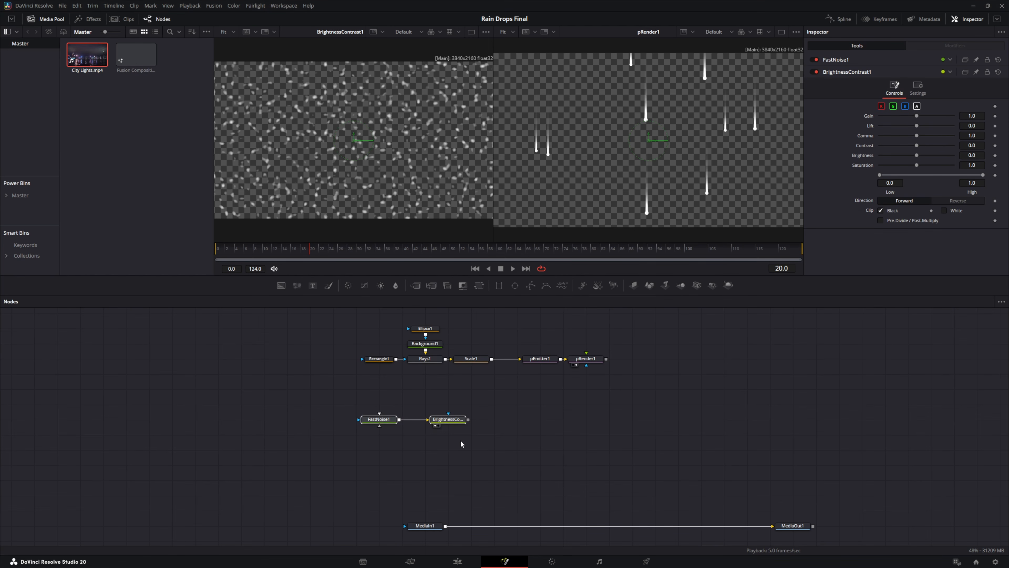
key("ctrl+c")
key("ctrl+v")
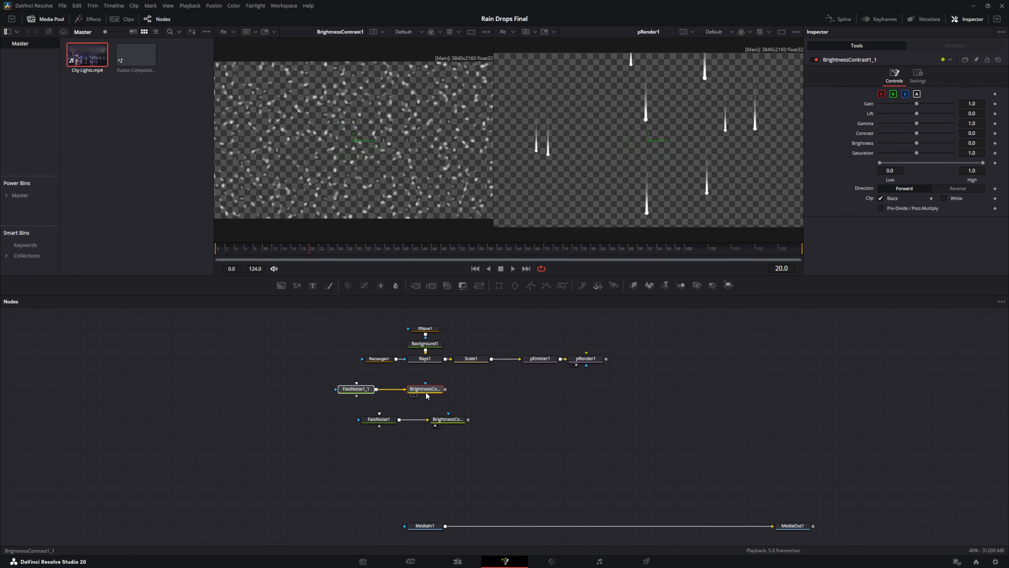
left_click_drag(445, 389, 471, 420)
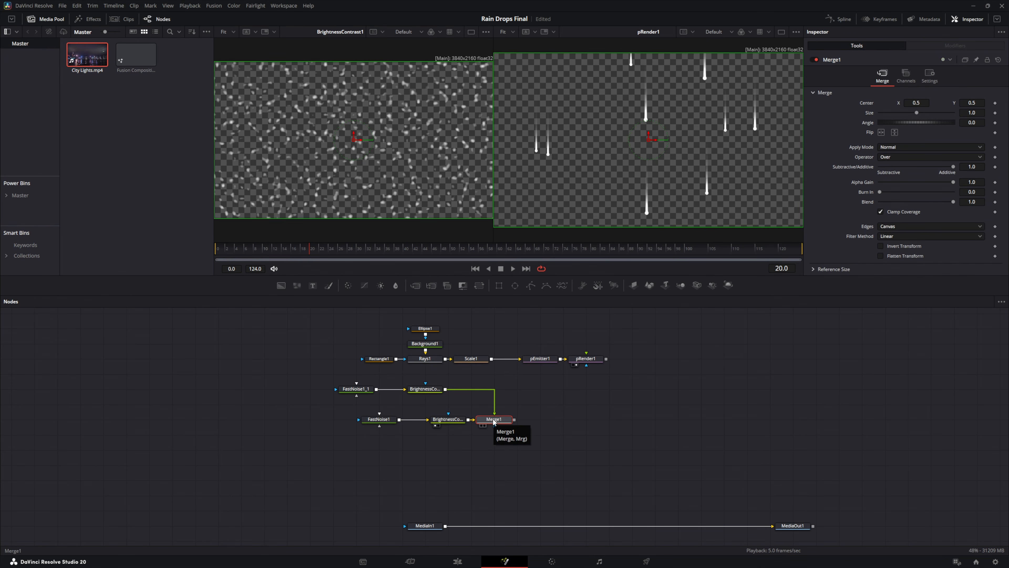
Step: Align FastNoise1_1 above FastNoise1 and set its scale to 15, contrast to 9.5 and brightness to -4.5
left_click_drag(352, 393, 375, 394)
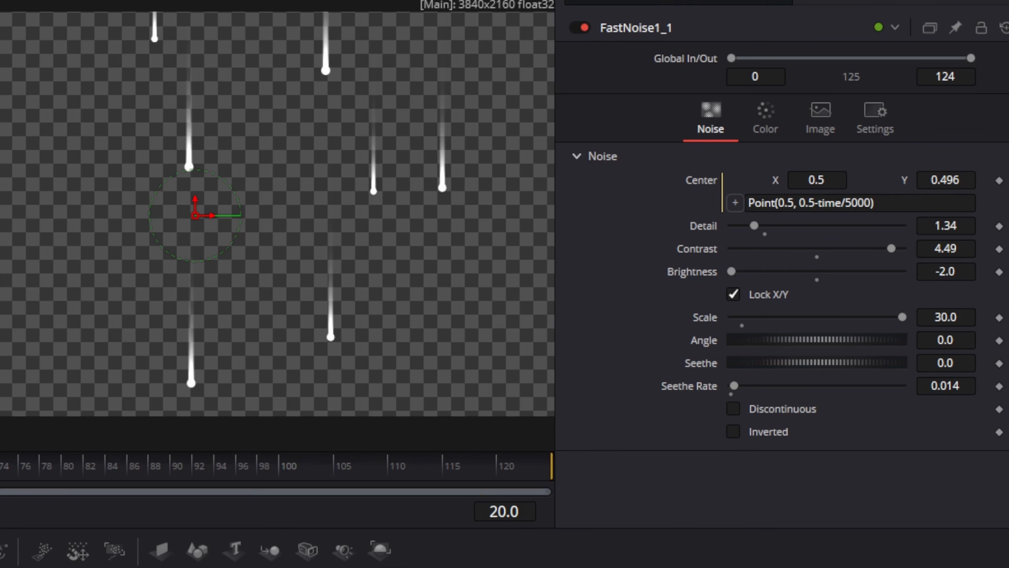
left_click(967, 320)
type("15")
key("Tab")
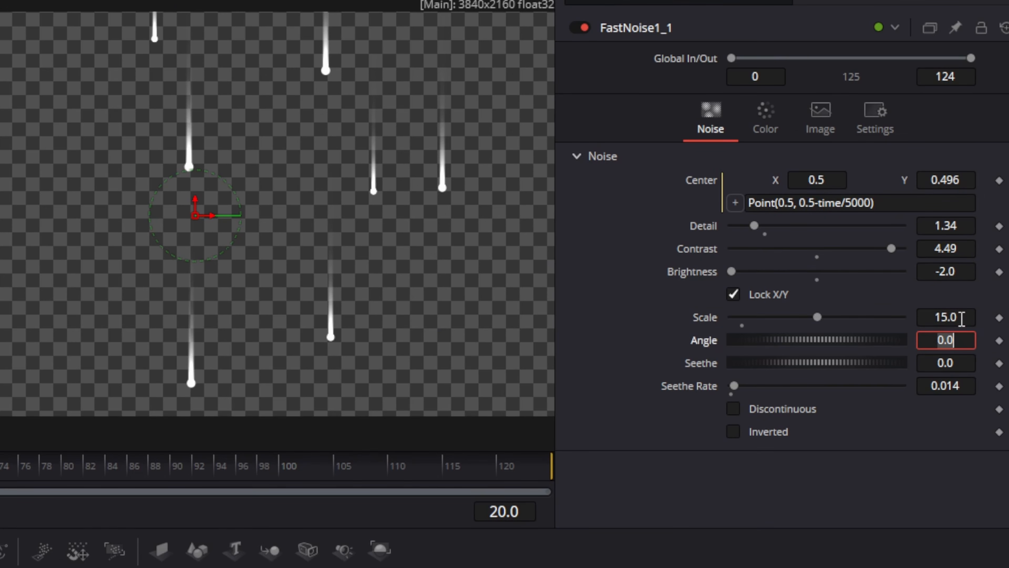
left_click(964, 251)
type("9.5")
key("Tab")
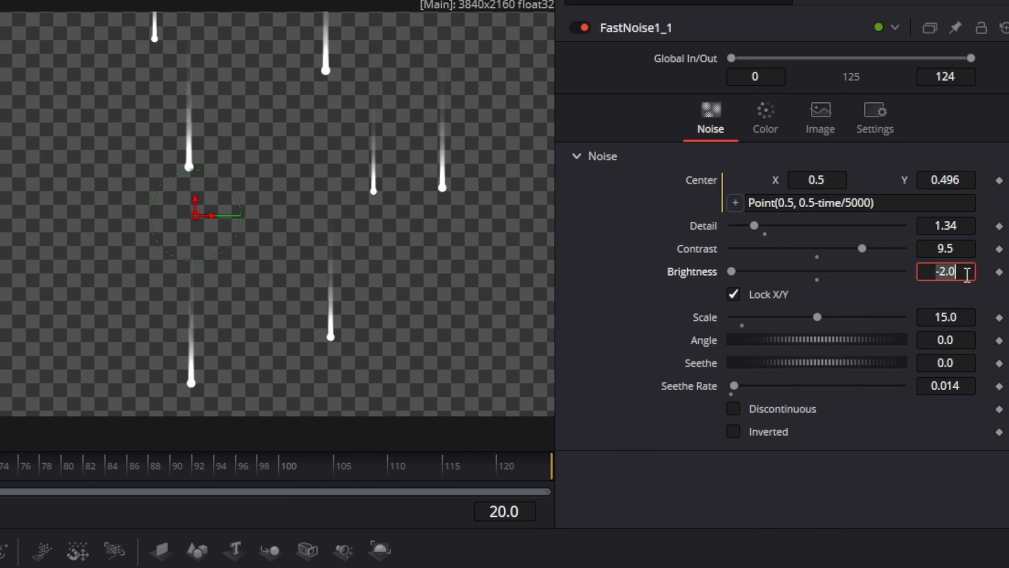
type("-4.5")
key("Tab")
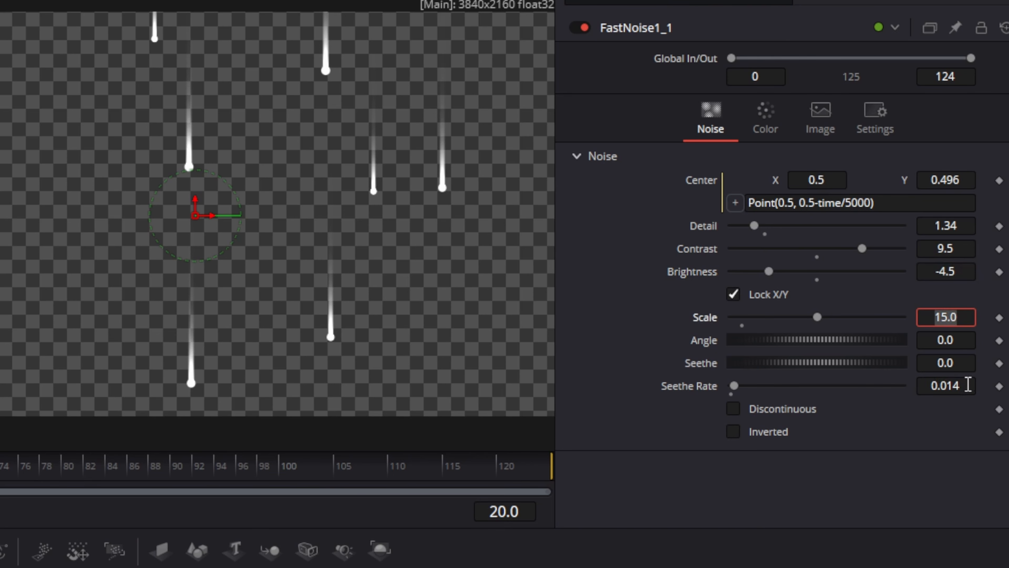
Step: Set the FastNoise1_1 seethe to 1.34 and change its center expression to Point(0.5, 0.5-time/4000)
left_click(963, 358)
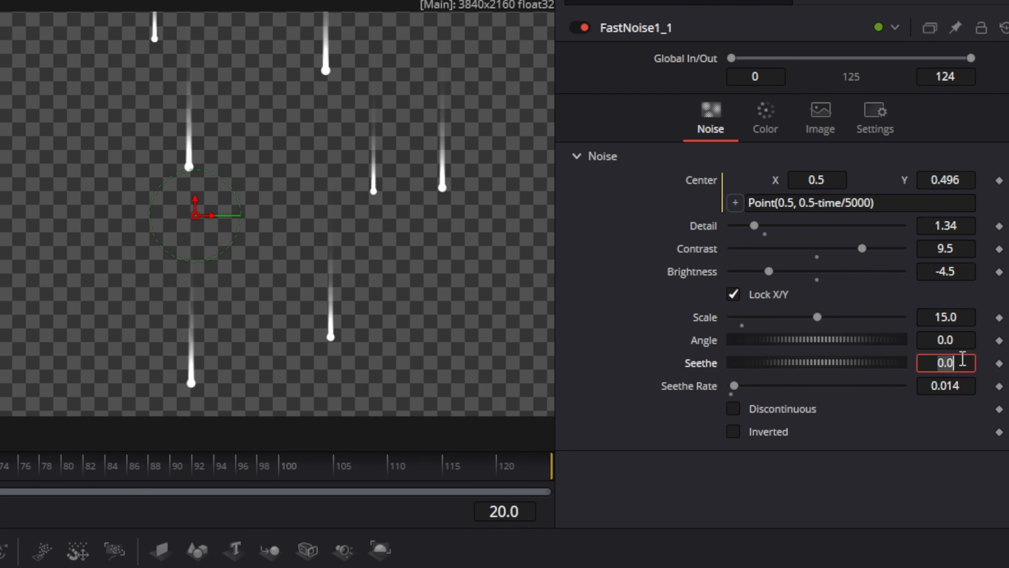
key("BackSpace")
type("1.34")
key("Tab")
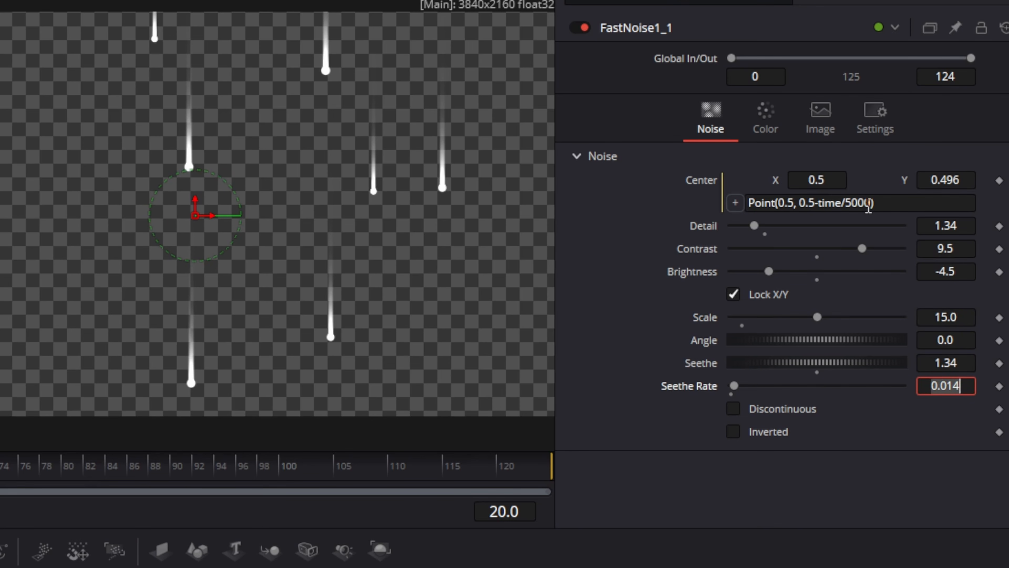
left_click(854, 194)
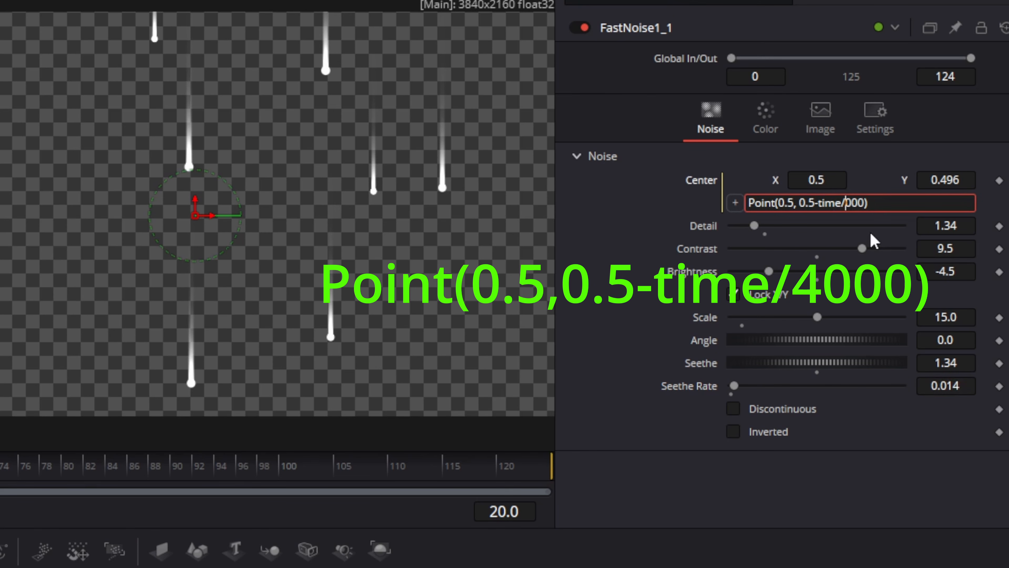
key("Tab")
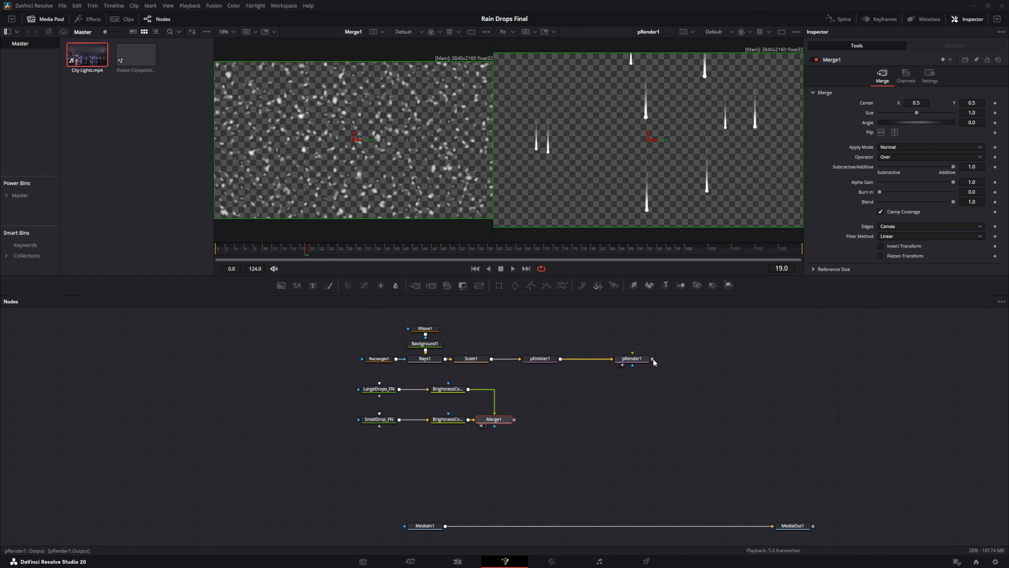
Step: Merge the pRender1 raindrops over the Merge1 droplets and save the project
left_click_drag(653, 360, 515, 422)
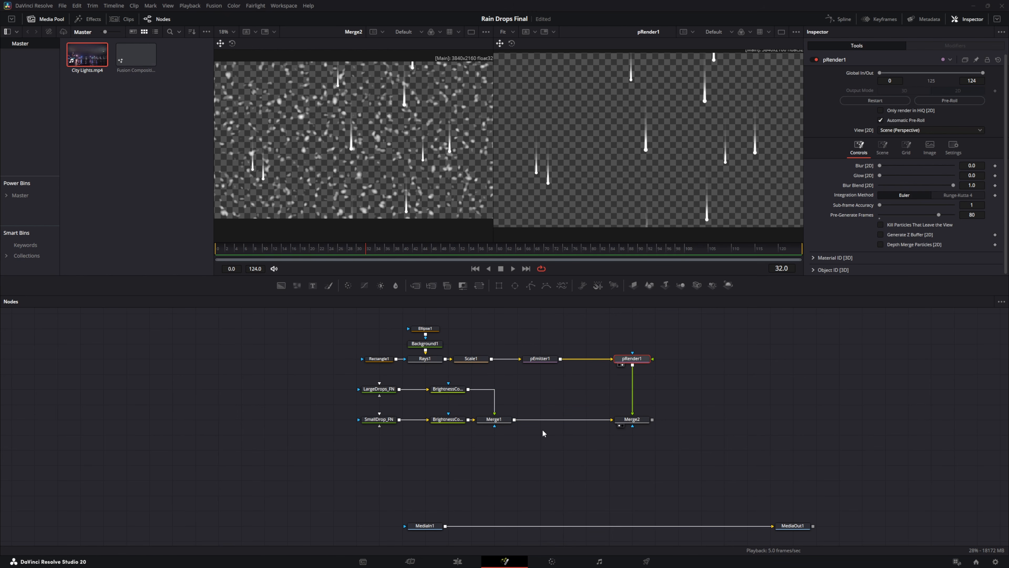
key("ctrl+s")
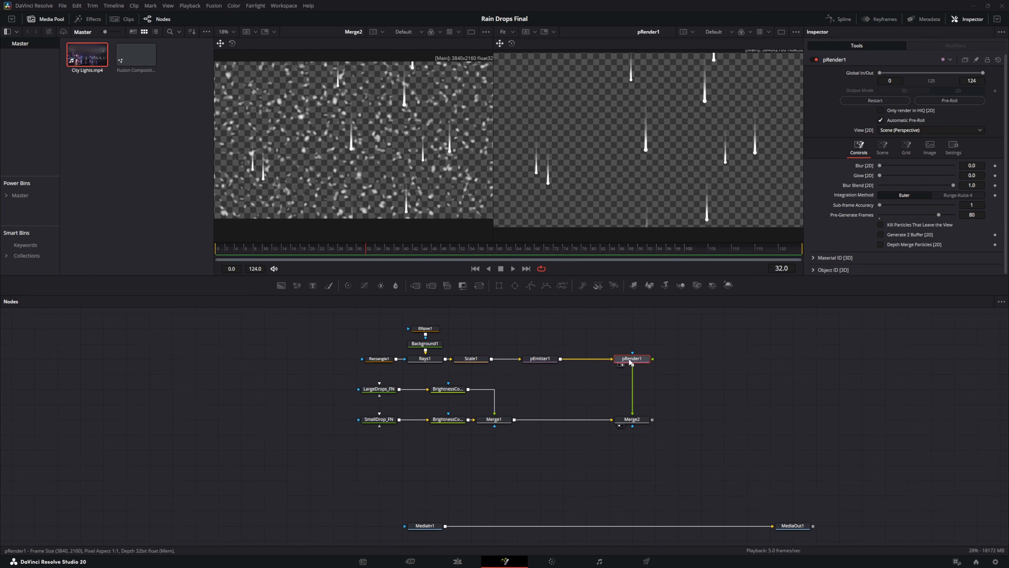
Step: Insert a Displace node between pRender1 and Merge2, connect a new Fast Noise node to it and show the noise in the first viewer
key("shift+space")
type("Displace")
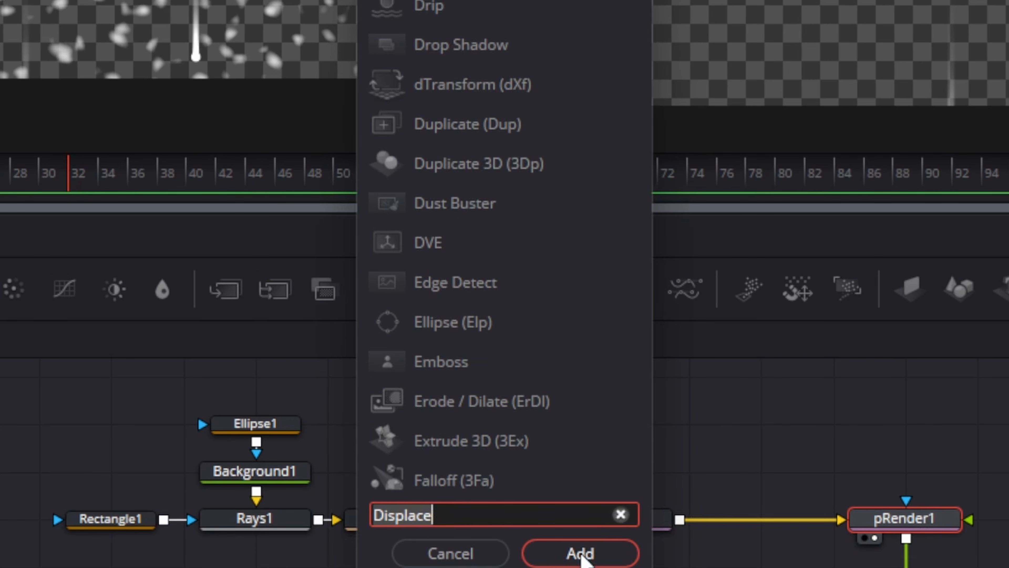
left_click(580, 554)
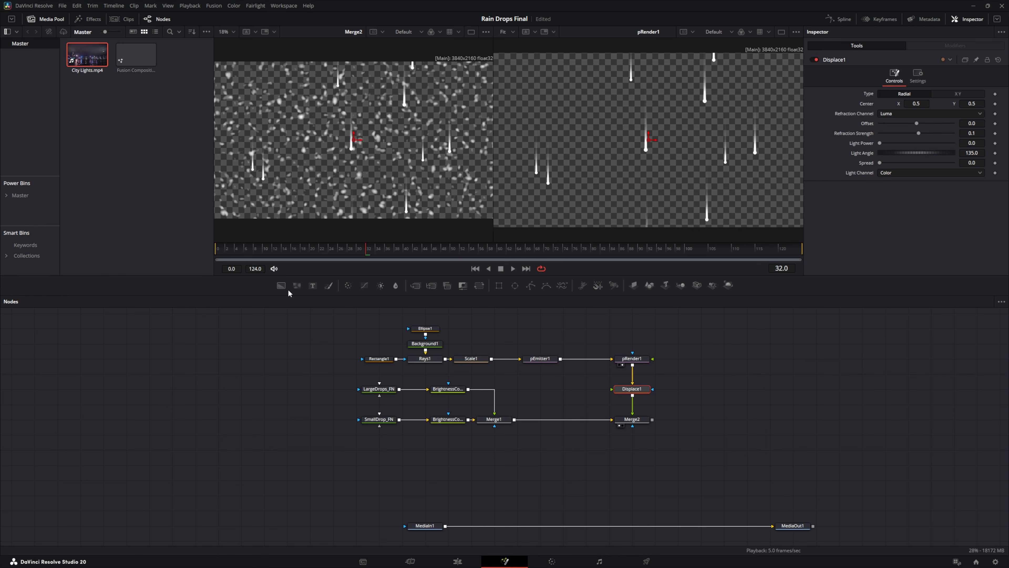
left_click_drag(295, 286, 553, 391)
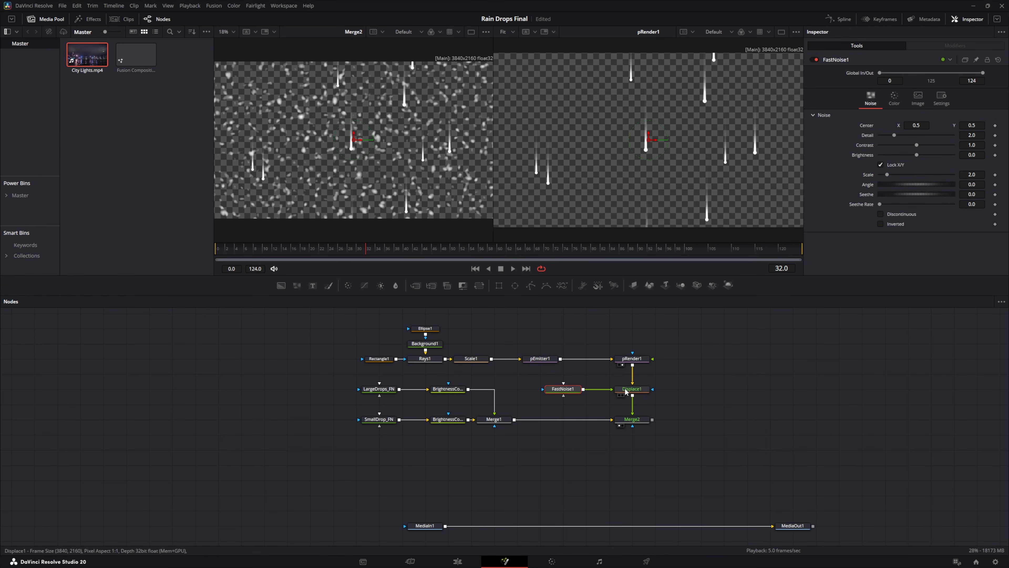
left_click(551, 396)
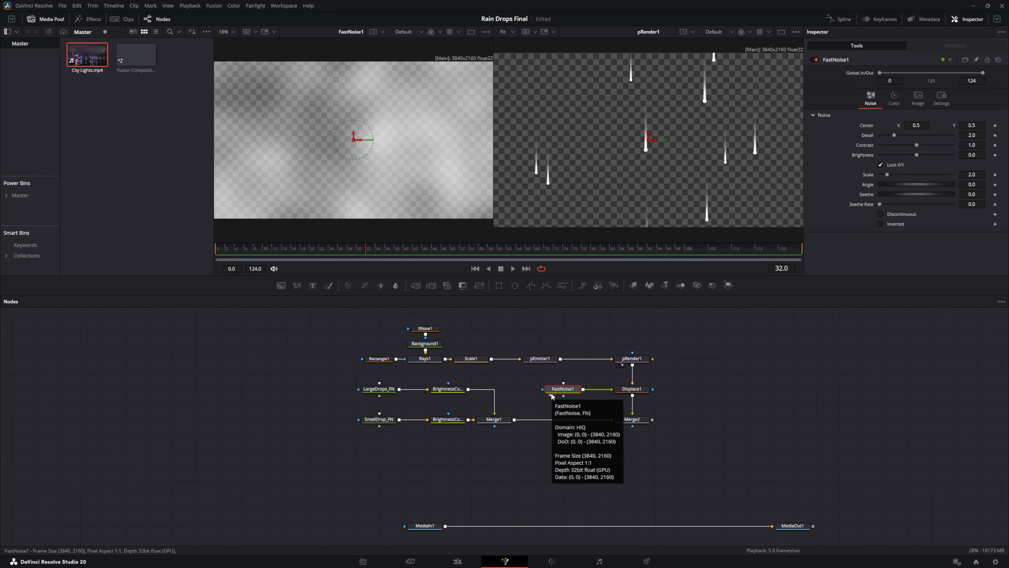
Step: Set the scale of the Fast Noise feeding Displace1 to 5.2 and its contrast to 1.7
left_click(977, 174)
type("5.2")
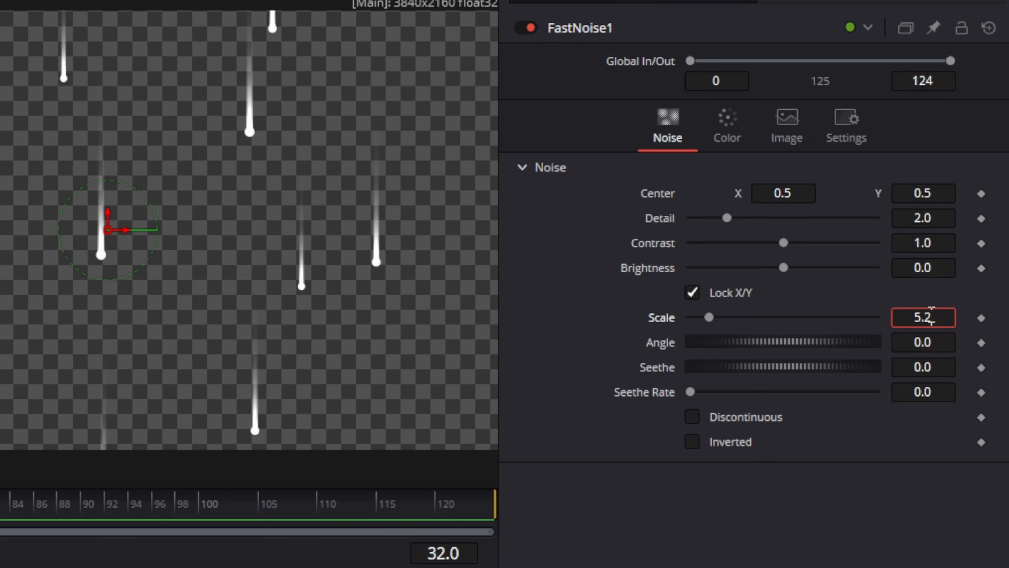
key("Tab")
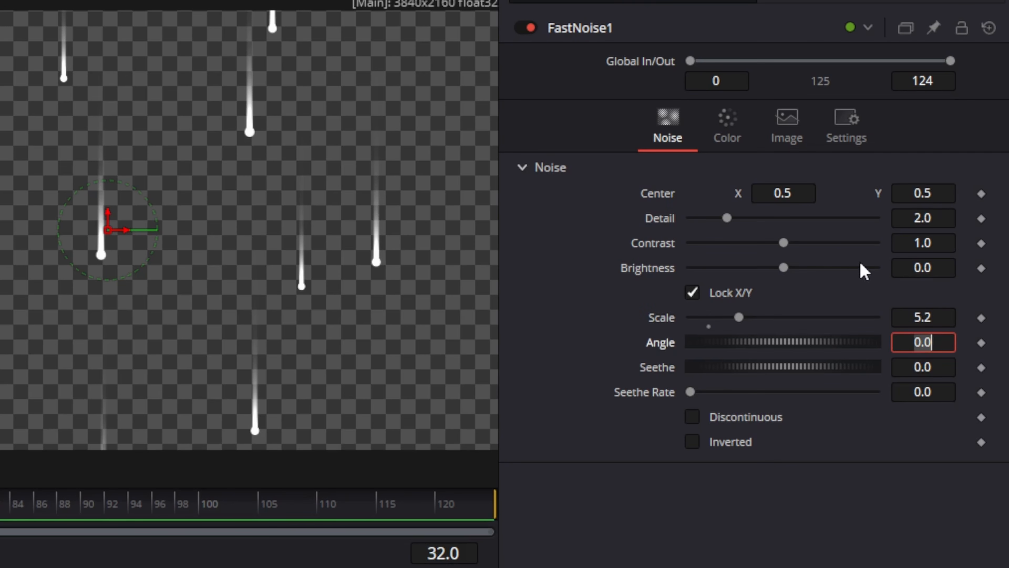
left_click(938, 243)
type("1.7")
key("Tab")
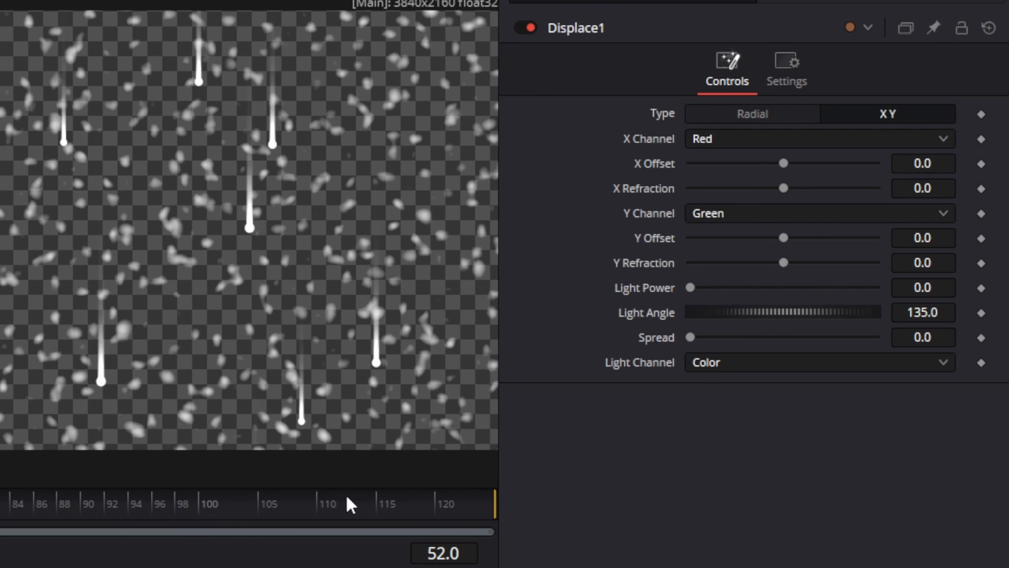
Step: Switch Displace1 to the XY type, set its X refraction to -0.03 and adjust the X offset
left_click(899, 115)
mouse_move(785, 186)
left_mouse_down()
mouse_move(874, 199)
mouse_move(701, 212)
mouse_move(845, 210)
mouse_move(771, 207)
mouse_move(784, 211)
left_mouse_up()
left_click(921, 189)
key("BackSpace")
type(".0")
key("BackSpace")
key("BackSpace")
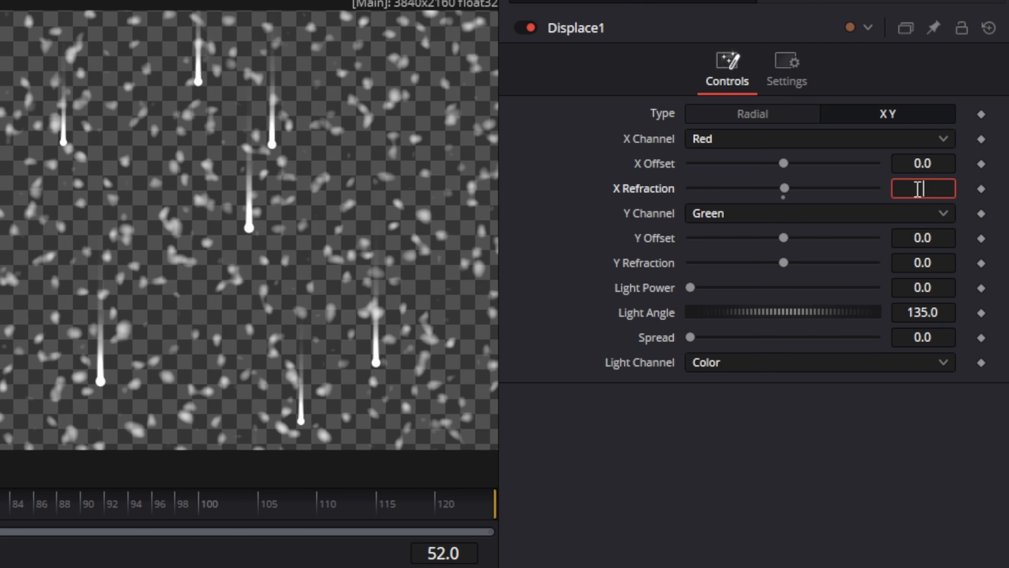
type("-0.03")
key("Tab")
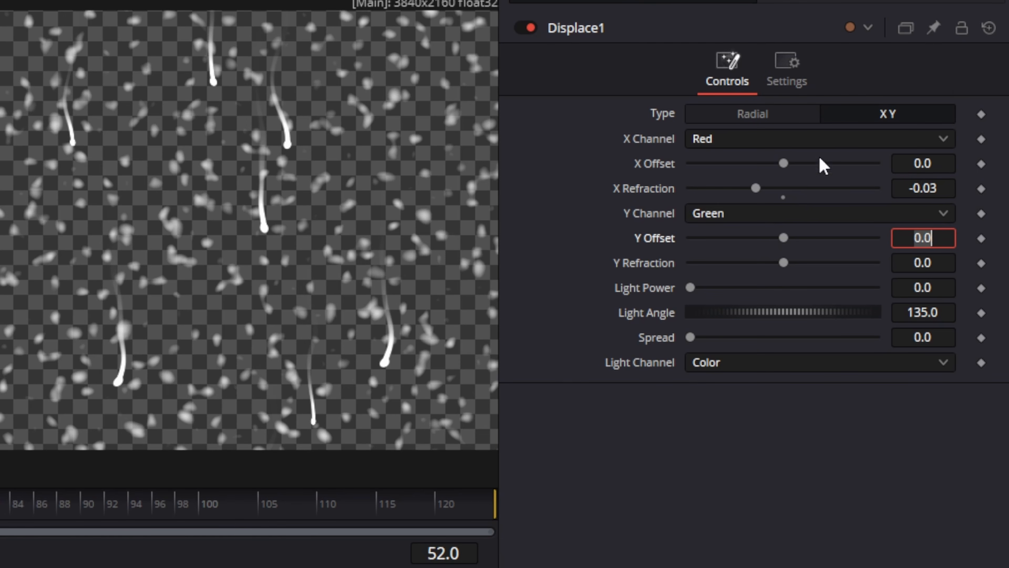
left_click_drag(791, 165, 685, 167)
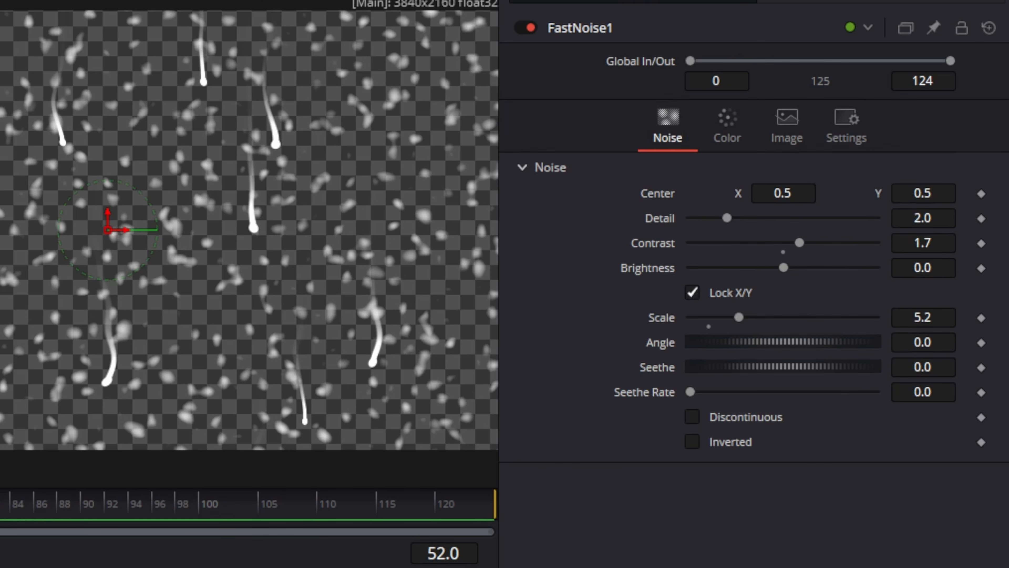
Step: Raise the scale of the Fast Noise feeding Displace1 to 9 for wavier raindrop trails
left_click_drag(741, 317, 776, 317)
right_click(776, 317)
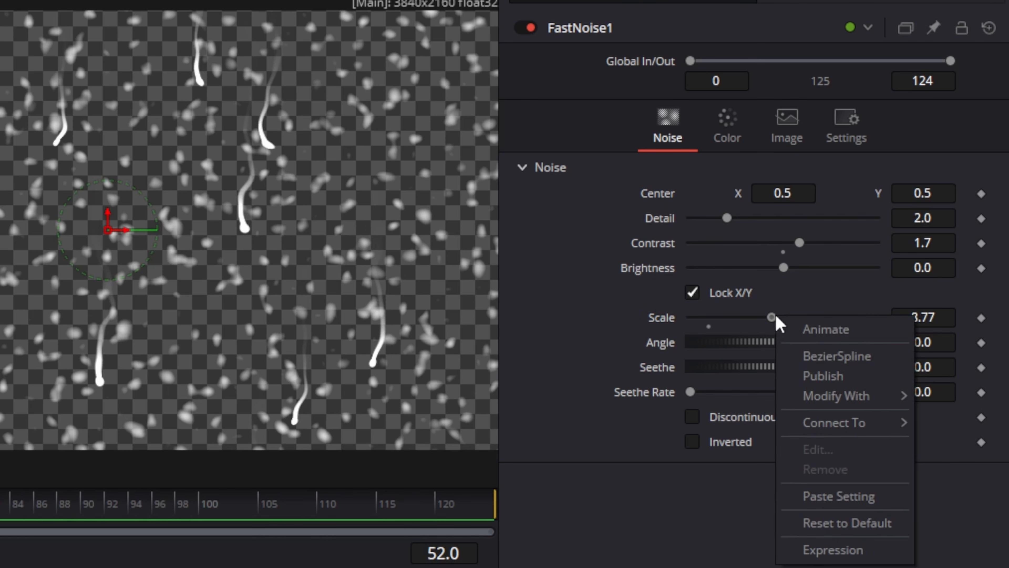
left_click(932, 317)
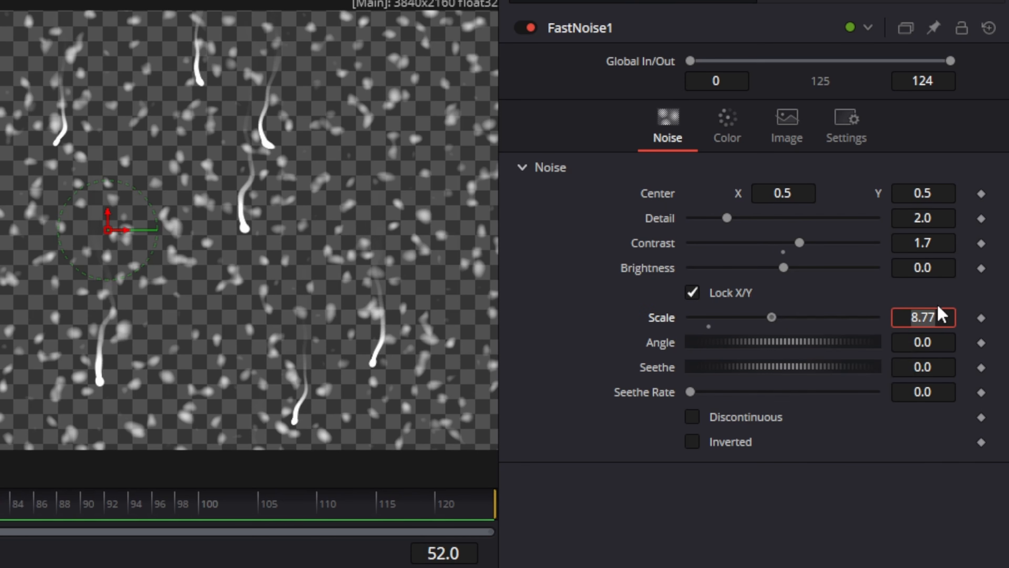
type("9")
key("Tab")
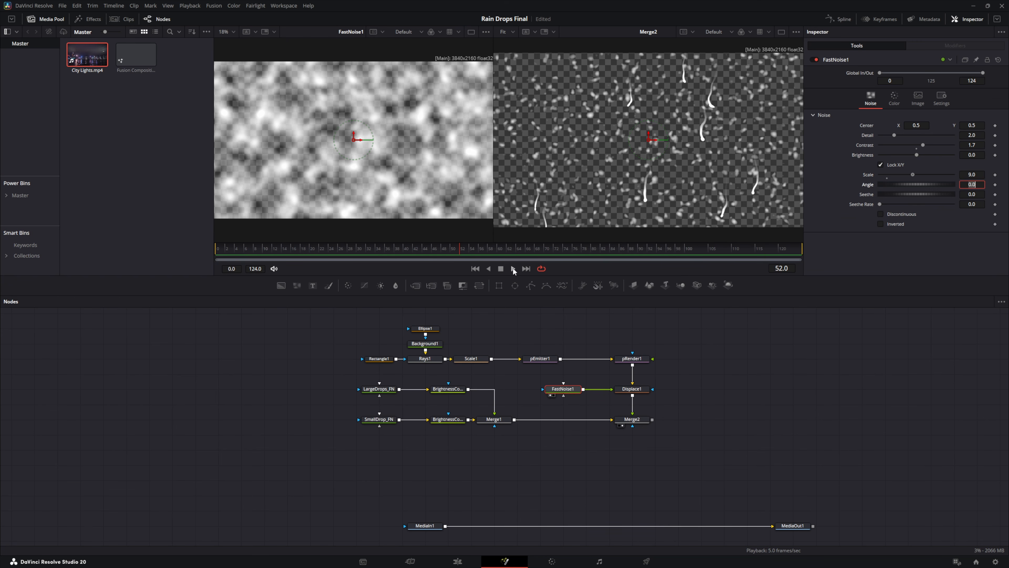
Step: Play back the raindrops, add a Create Bump Map node after Merge2 and show it in the second viewer
left_click(513, 268)
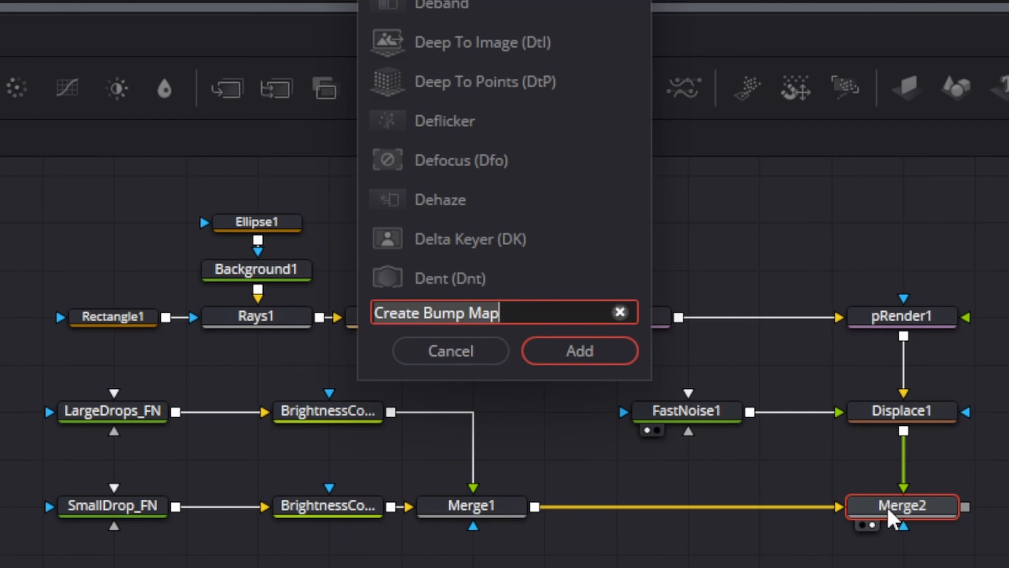
key("Return")
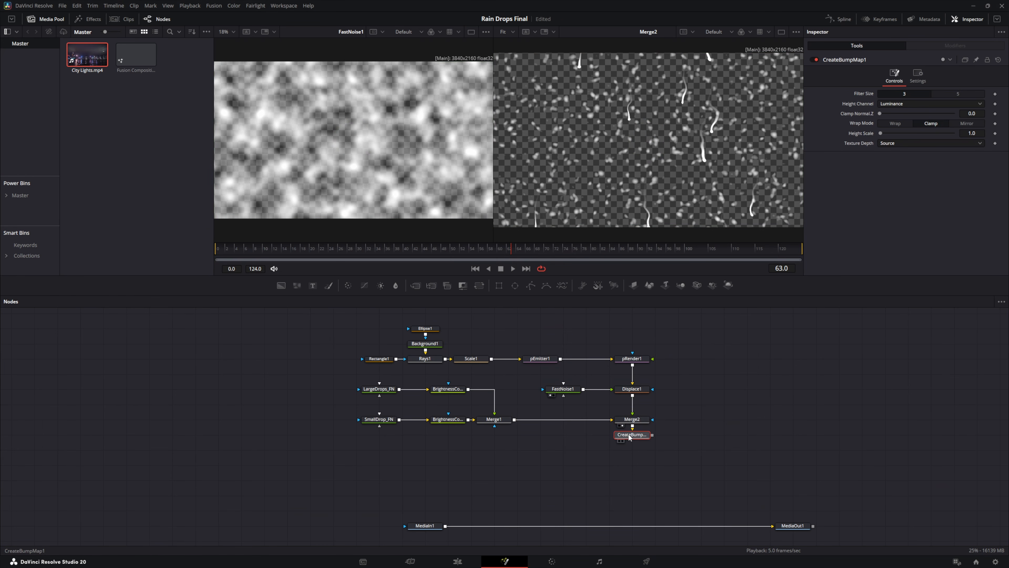
left_click_drag(630, 437, 627, 446)
key("2")
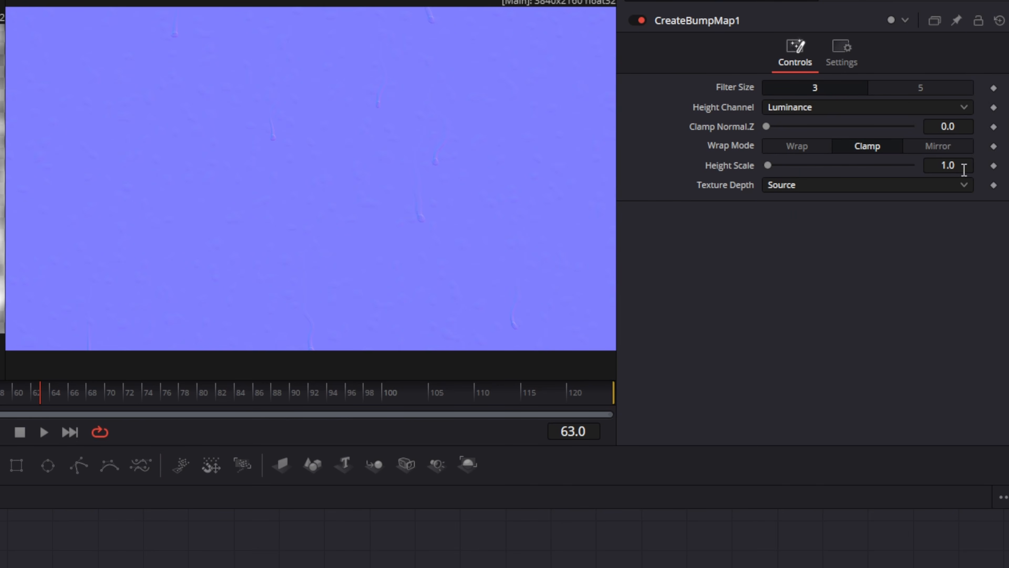
Step: Set the bump map's height scale to 4
left_click(961, 166)
type("4")
key("Tab")
scroll(423, 216, "up", 5)
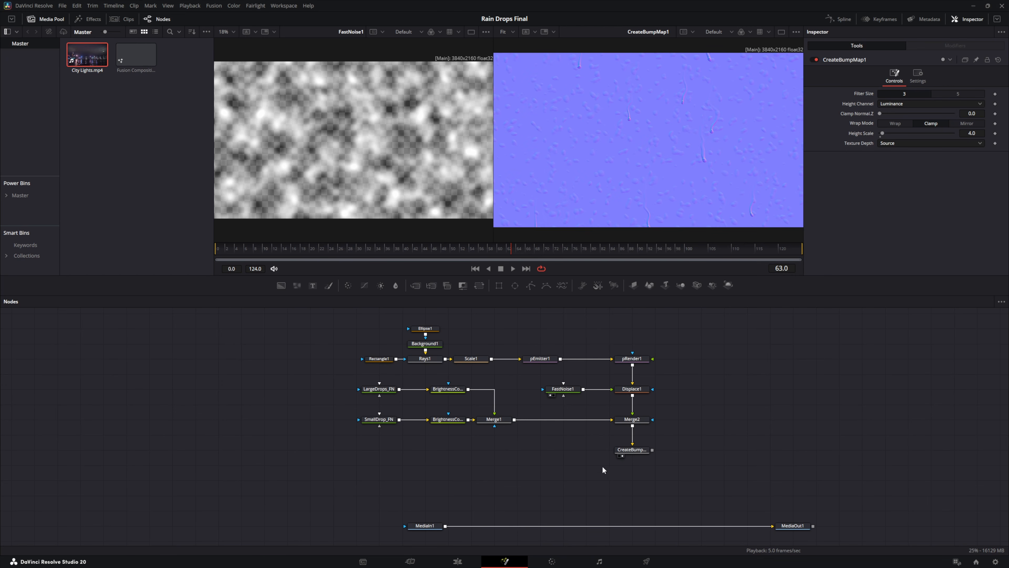
Step: Add a Displace node fed by MediaIn1 with the bump map as its displacement source, and show it in a single viewer
key("shift+space")
type("Displace")
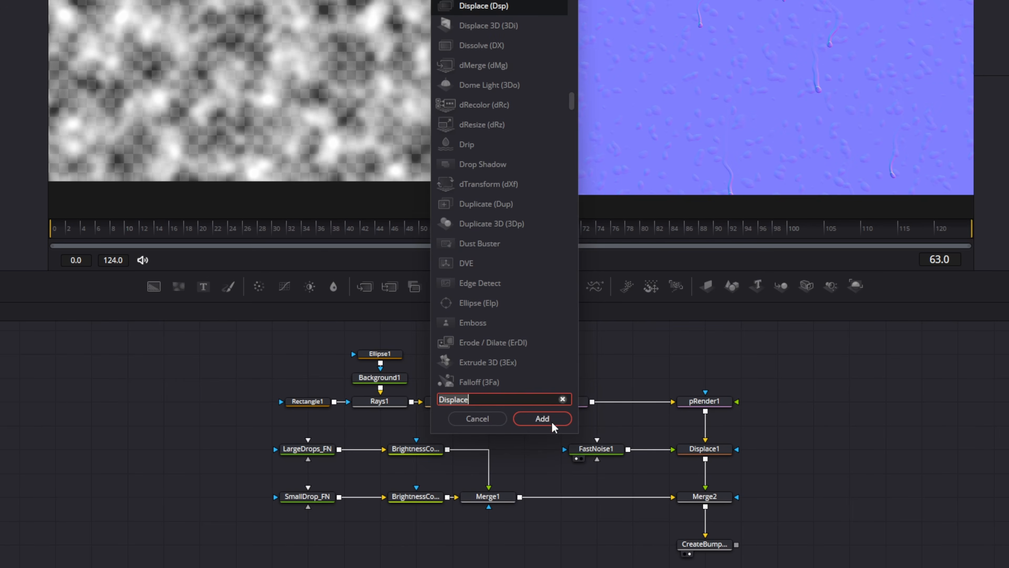
left_click(543, 418)
left_click_drag(55, 566, 563, 473)
left_click_drag(447, 517, 542, 473)
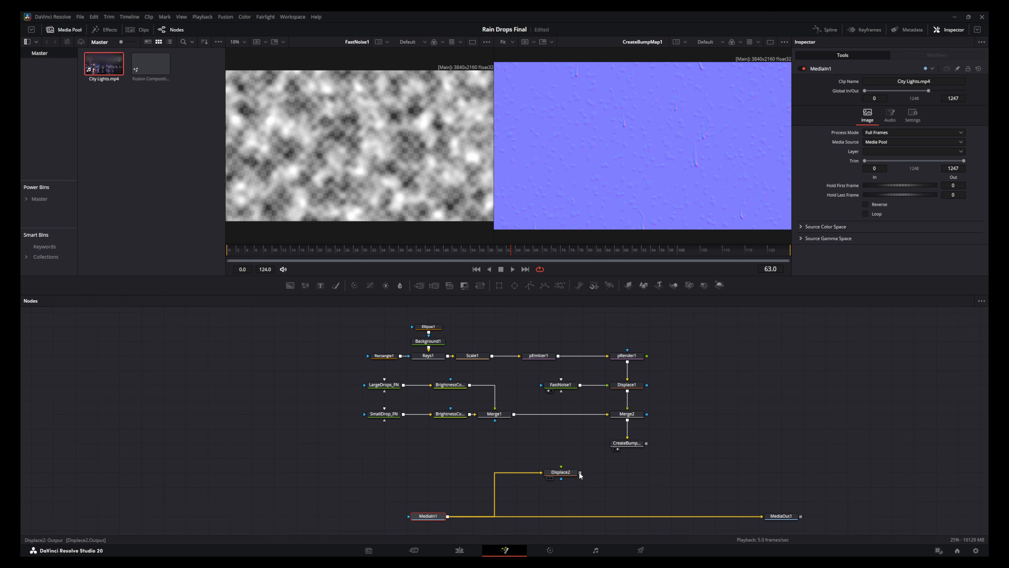
left_click_drag(647, 445, 560, 471)
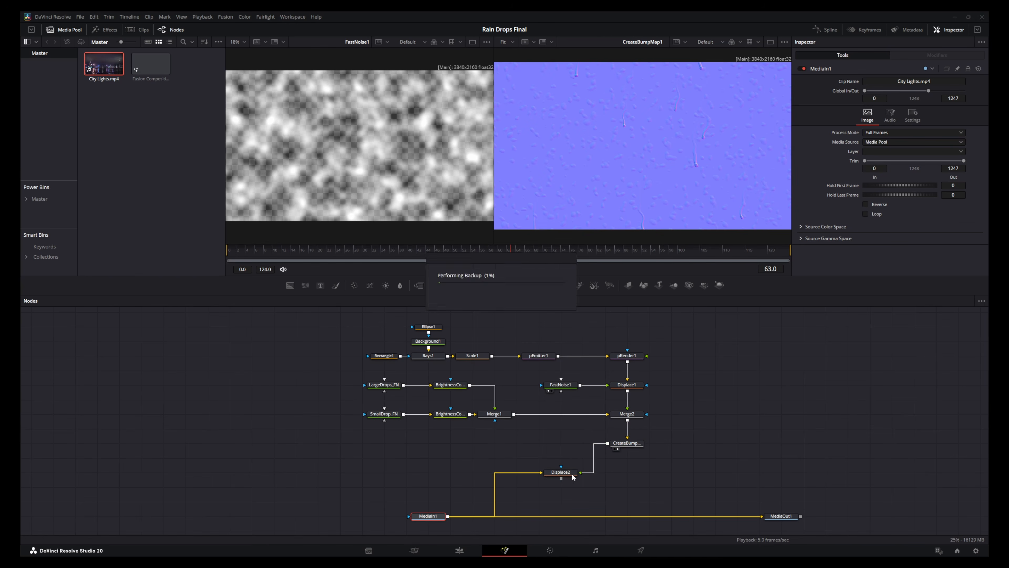
left_click(555, 479)
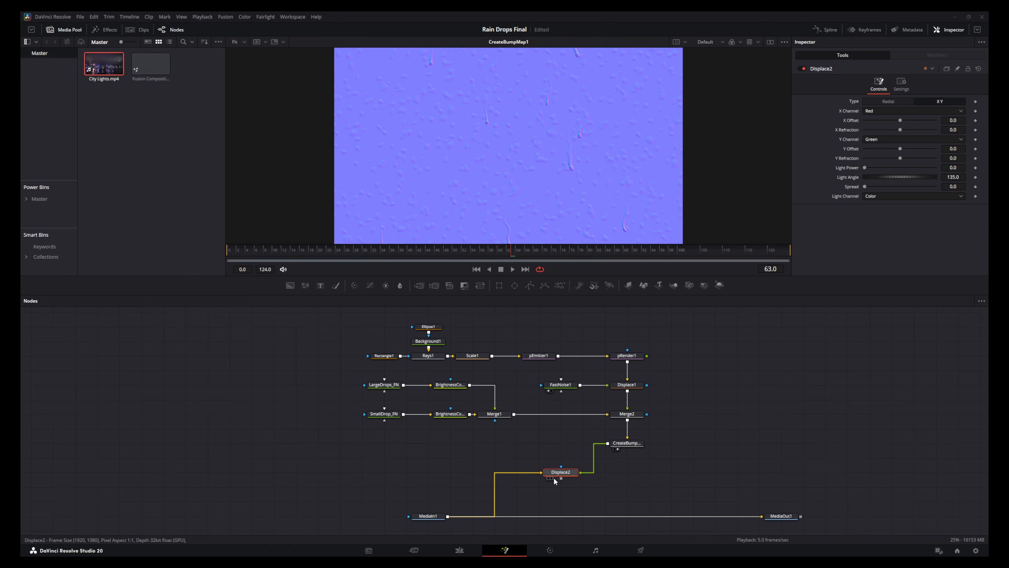
left_click(552, 477)
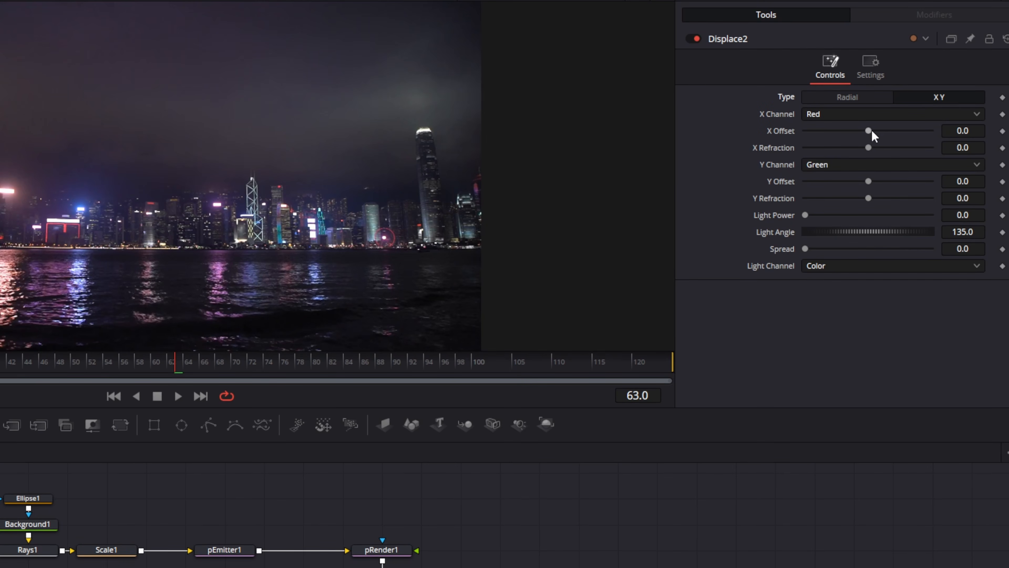
Step: Set Displace2's X and Y offsets to -0.5 and its X and Y refractions to -1.5, and play back the result
left_click_drag(869, 130, 784, 131)
left_click_drag(869, 182, 791, 189)
left_click(968, 151)
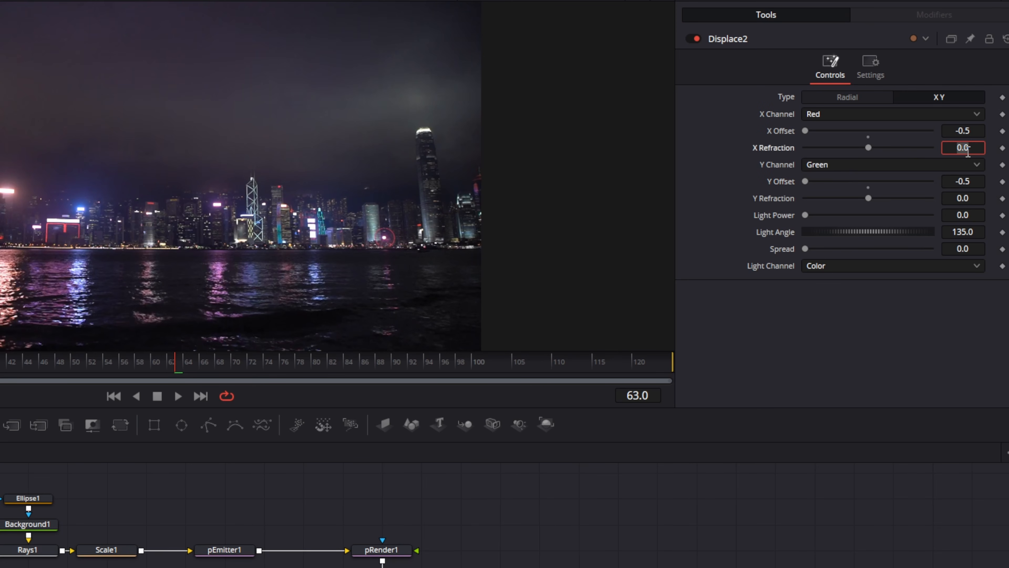
type("-1.5")
key("Tab")
left_click(968, 200)
type("-1.5")
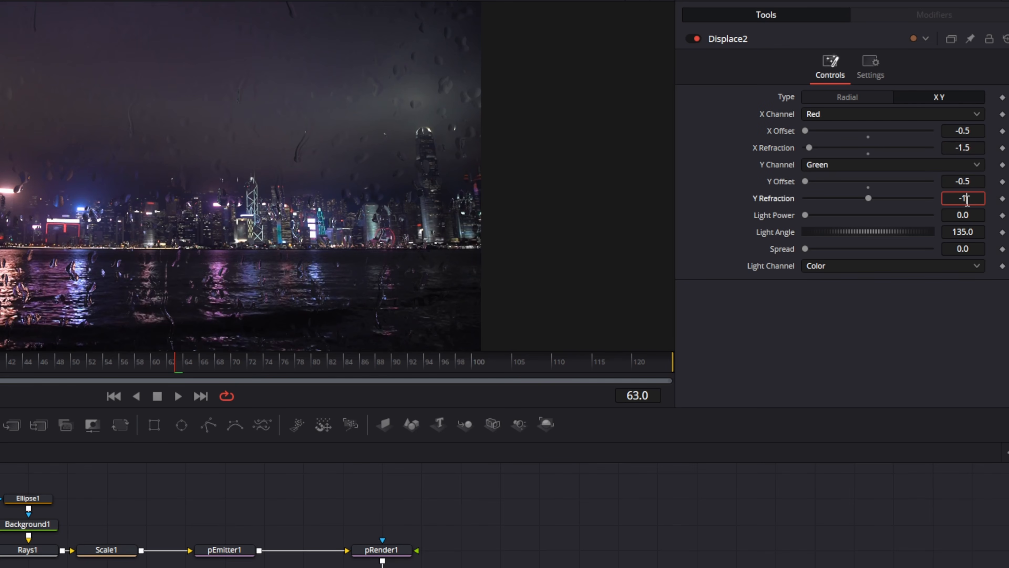
key("Tab")
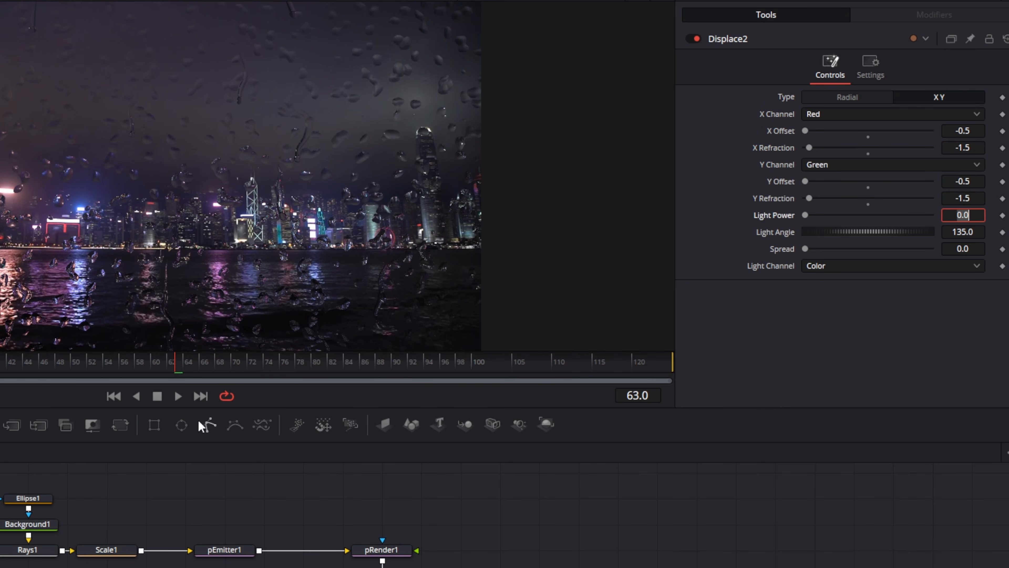
left_click(178, 396)
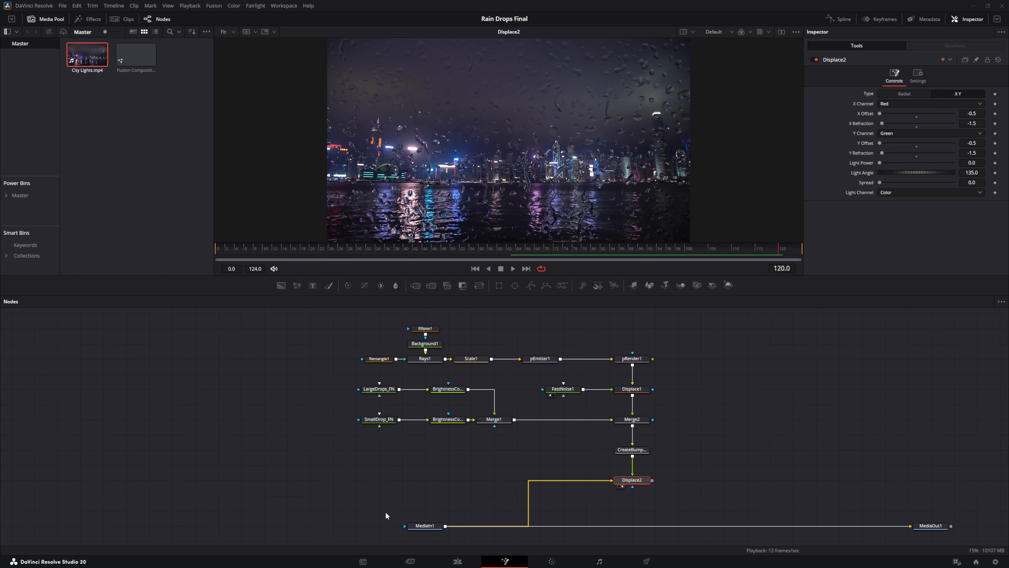
Step: Insert a Lens Blur node directly after MediaIn1
left_click(425, 526)
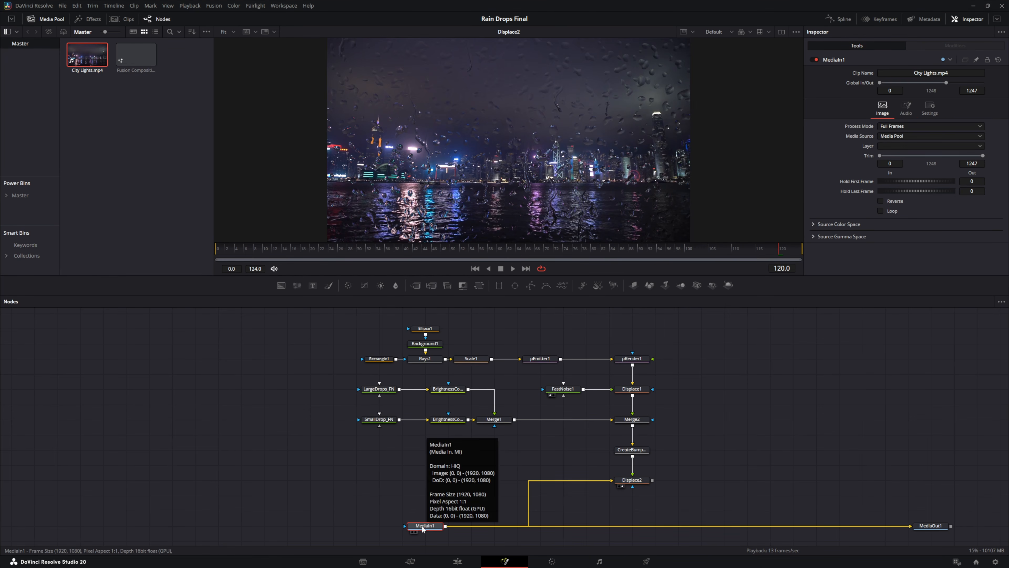
key("shift+space")
type("Displace")
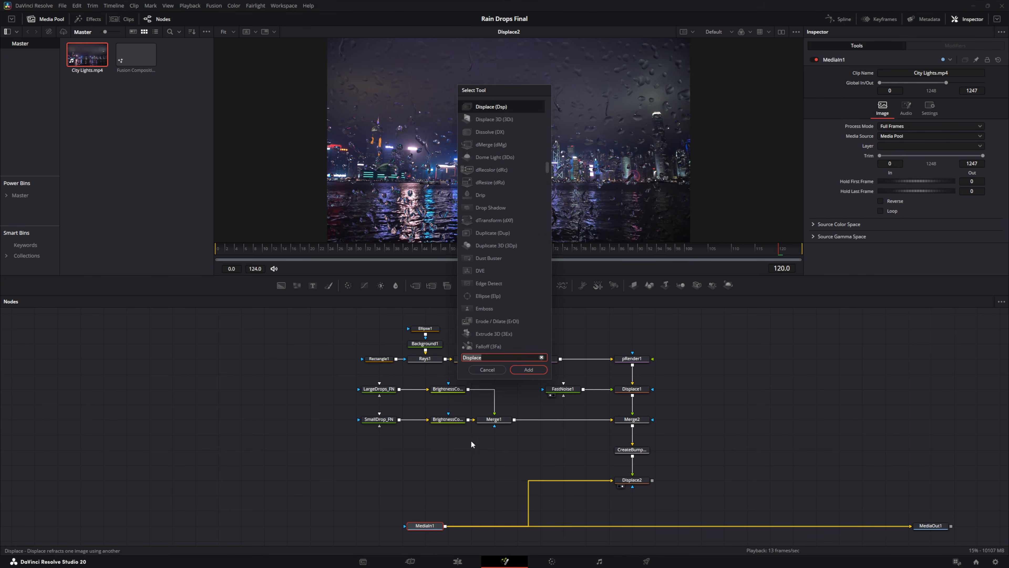
type("lens")
left_click(491, 106)
left_click(531, 372)
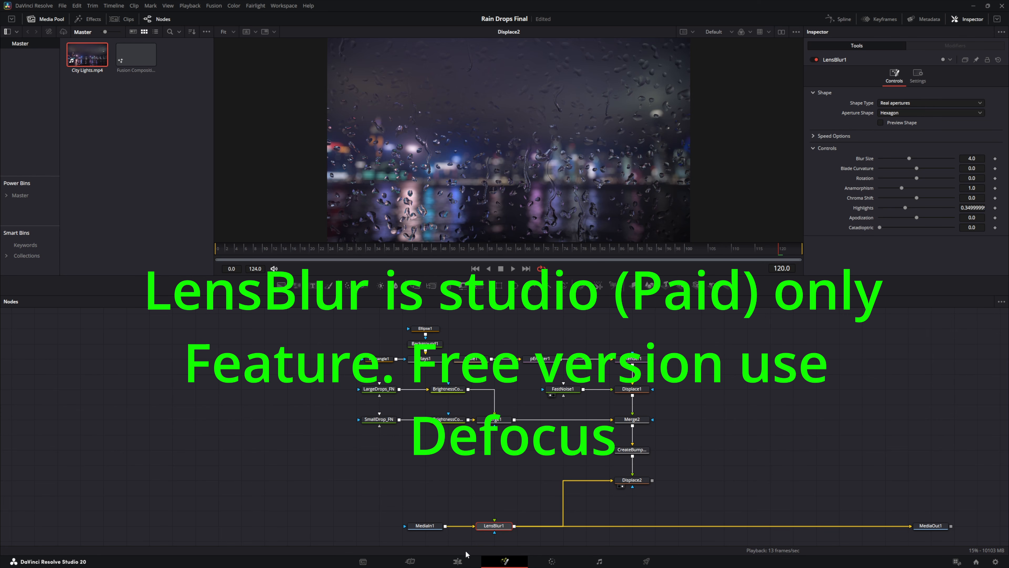
Step: Set the Lens Blur's blur size to about 3.53 and its highlights to about 0.417
mouse_move(492, 526)
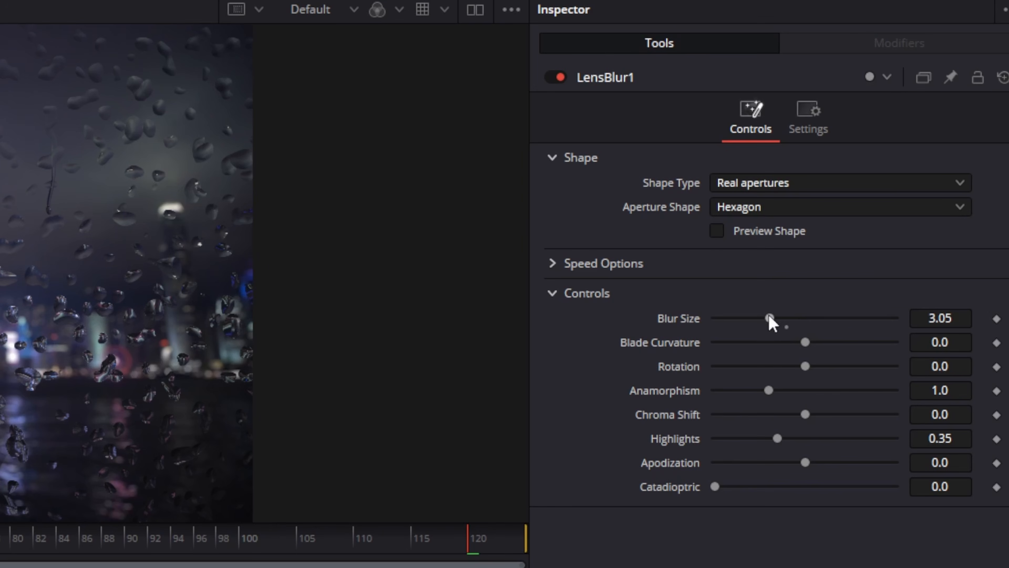
mouse_move(769, 318)
left_mouse_down()
mouse_move(690, 321)
mouse_move(780, 318)
mouse_move(770, 318)
left_mouse_up()
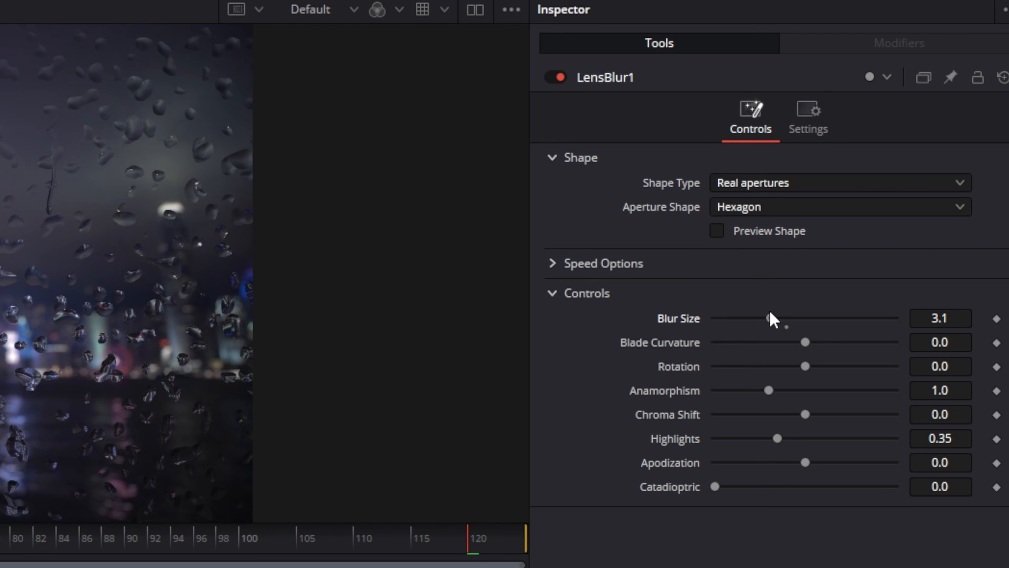
left_click_drag(778, 438, 948, 442)
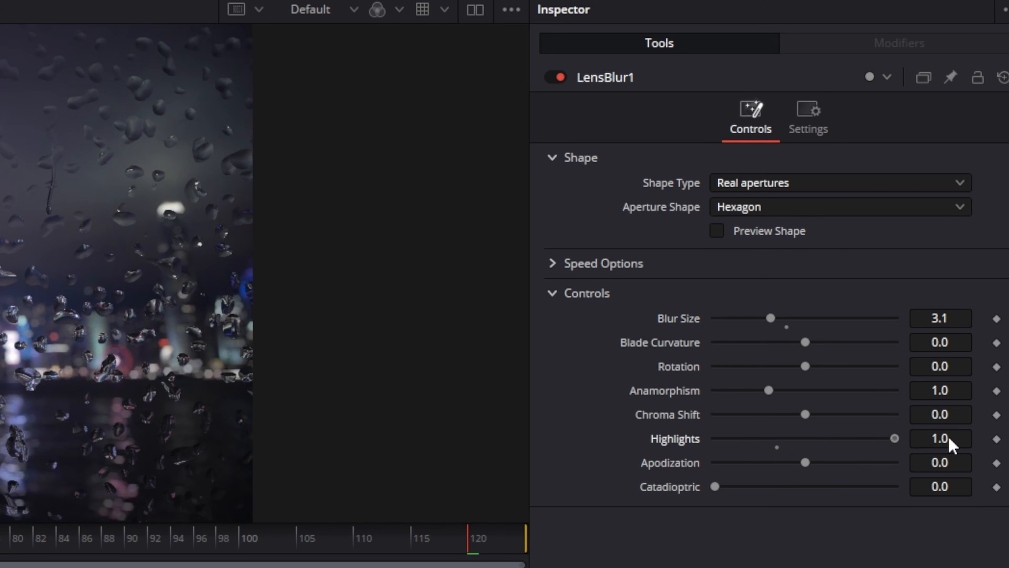
left_click_drag(854, 438, 789, 439)
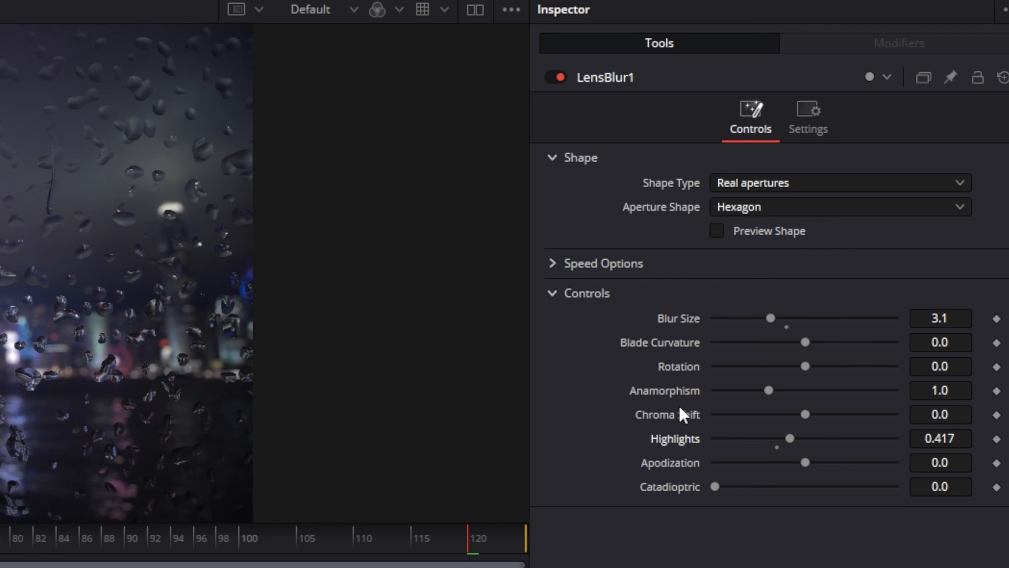
left_click_drag(773, 320, 782, 320)
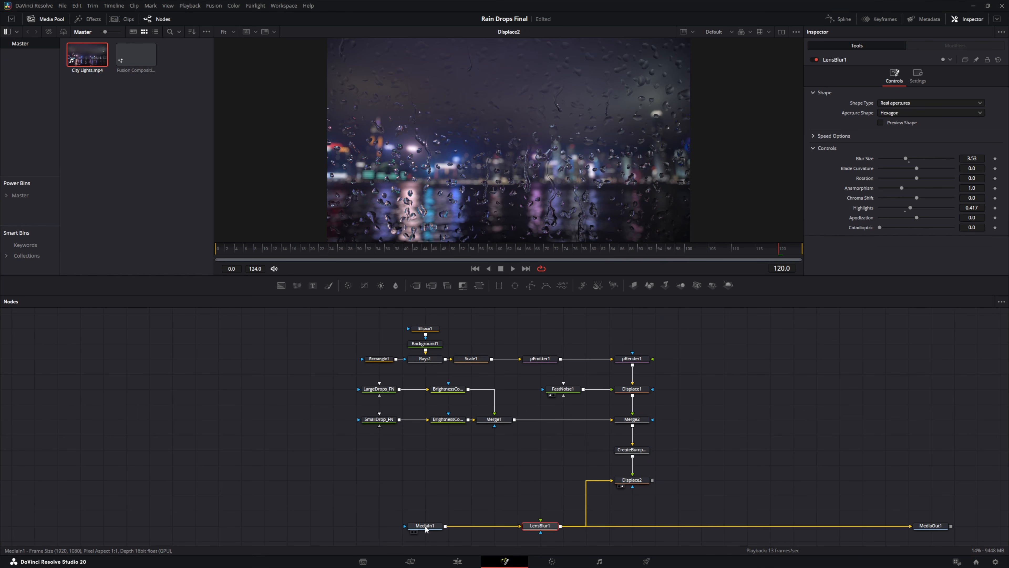
Step: Insert a Brightness / Contrast node between MediaIn1 and LensBlur1 and raise its gain slightly
left_click(425, 526)
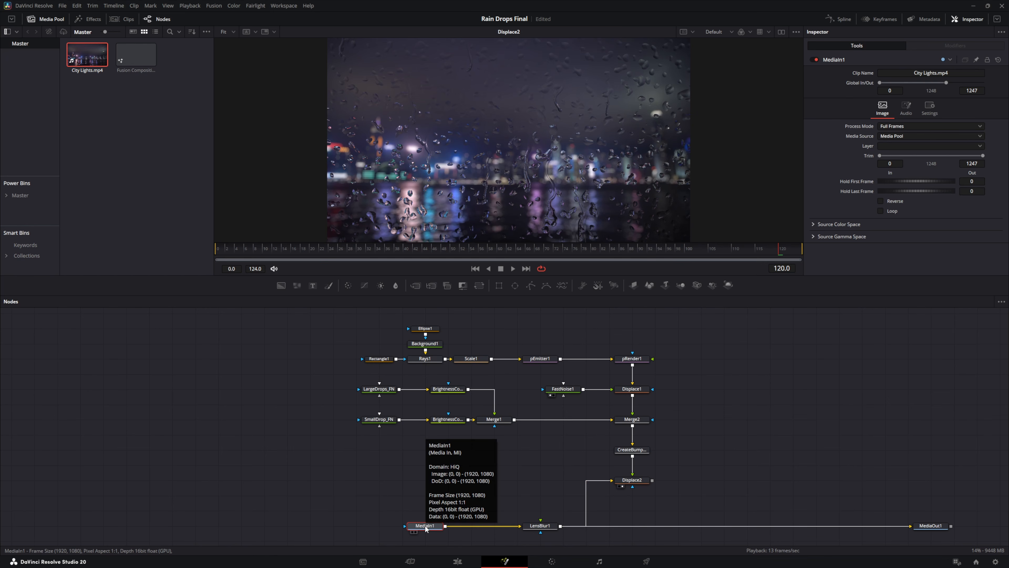
key("shift+space")
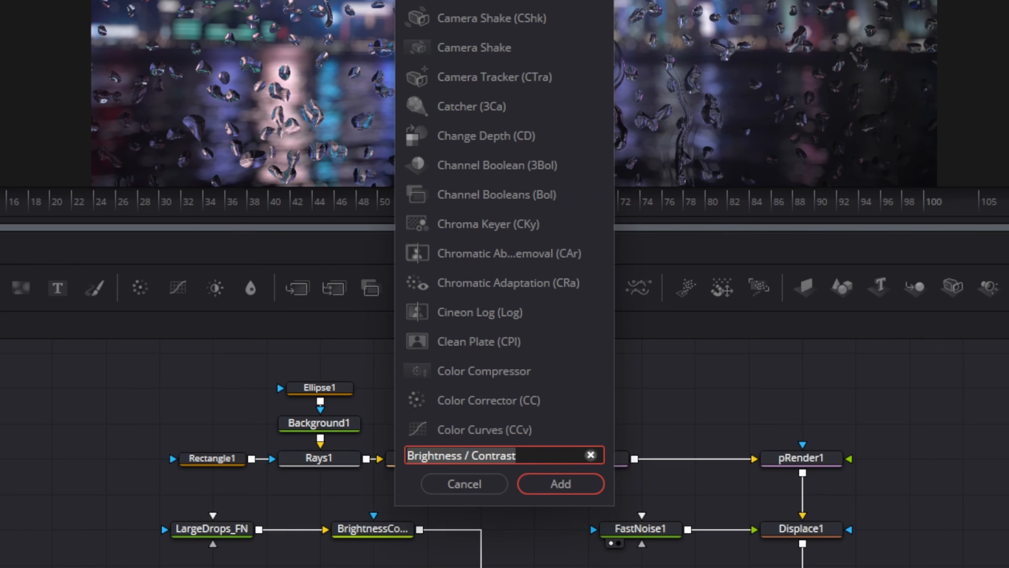
left_click(560, 483)
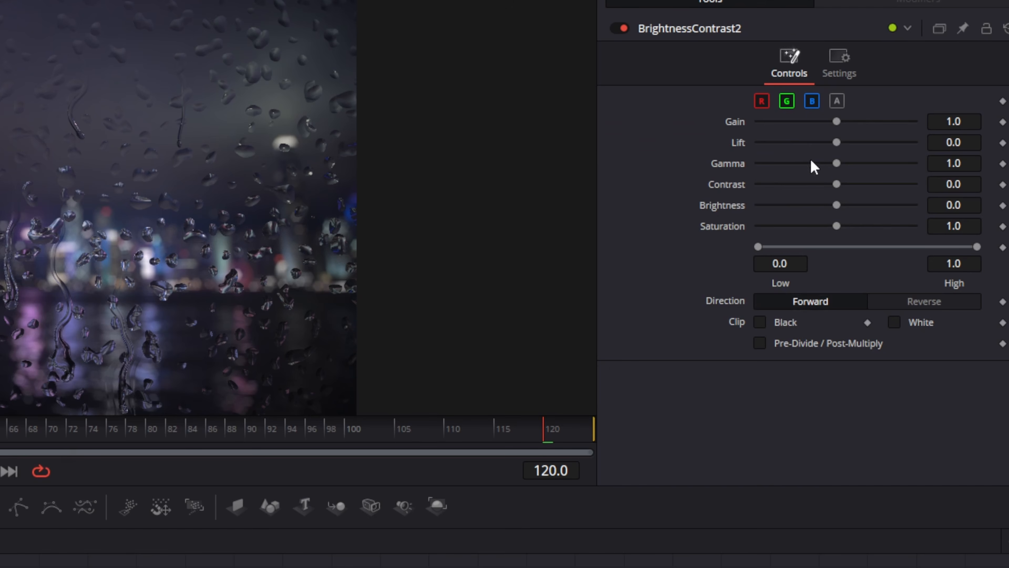
mouse_move(837, 121)
left_mouse_down()
mouse_move(885, 123)
mouse_move(834, 124)
left_mouse_up()
right_click(854, 127)
left_click(857, 124)
left_click_drag(846, 125, 842, 122)
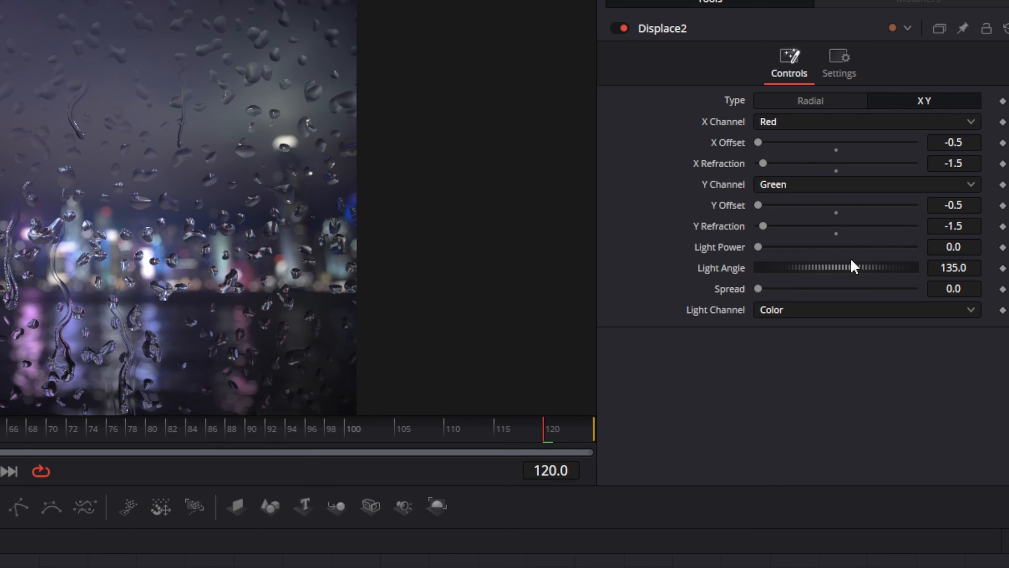
Step: Set Displace2's light channel to Luma and its light power to about 0.21
left_click_drag(759, 250, 888, 266)
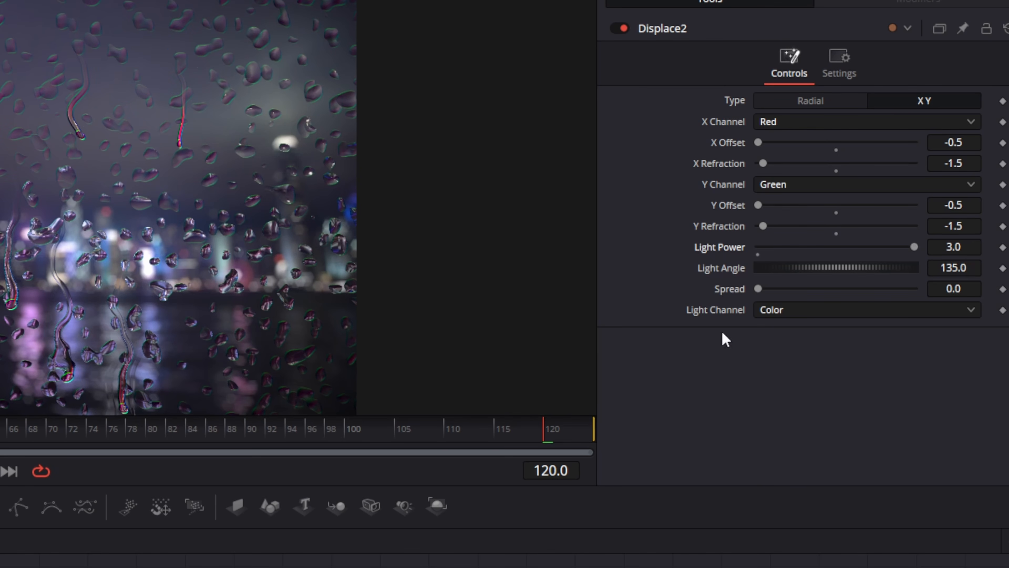
left_click(788, 310)
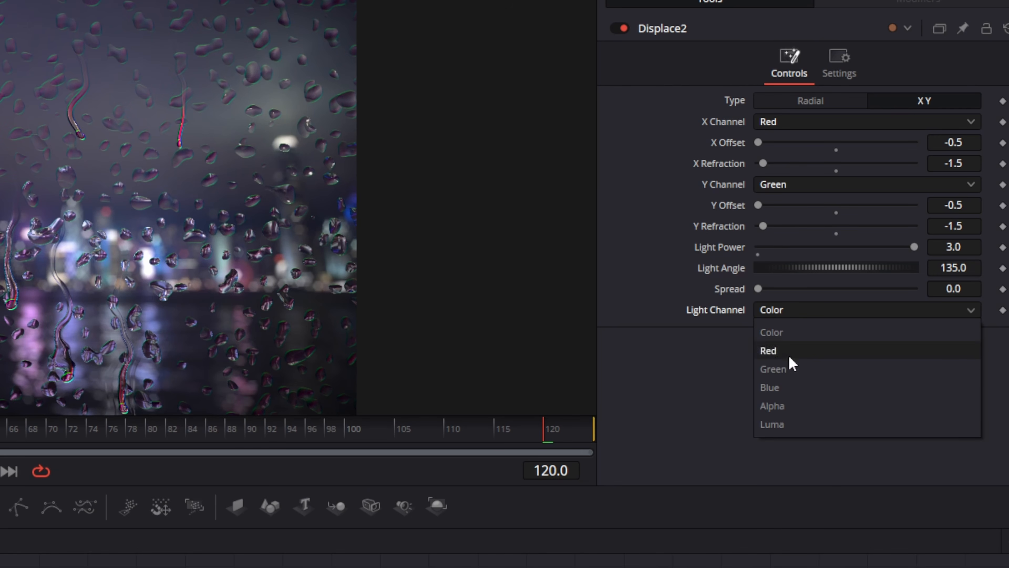
left_click(777, 423)
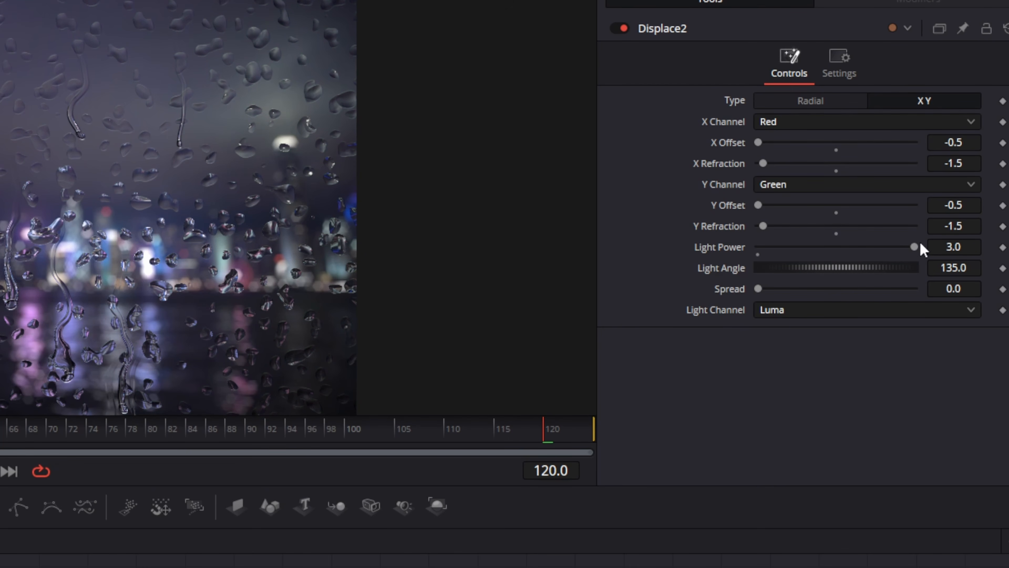
left_click_drag(912, 246, 770, 246)
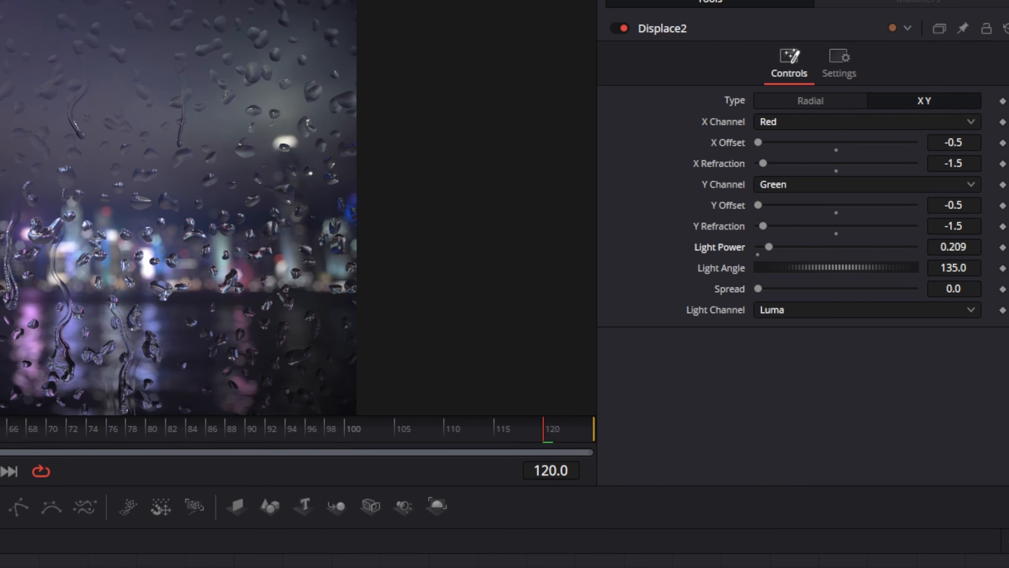
Step: Set Displace2's light angle to 322 and its light power to 0.5
scroll(299, 208, "up", 3)
left_click_drag(850, 267, 885, 273)
left_click(955, 267)
type("322")
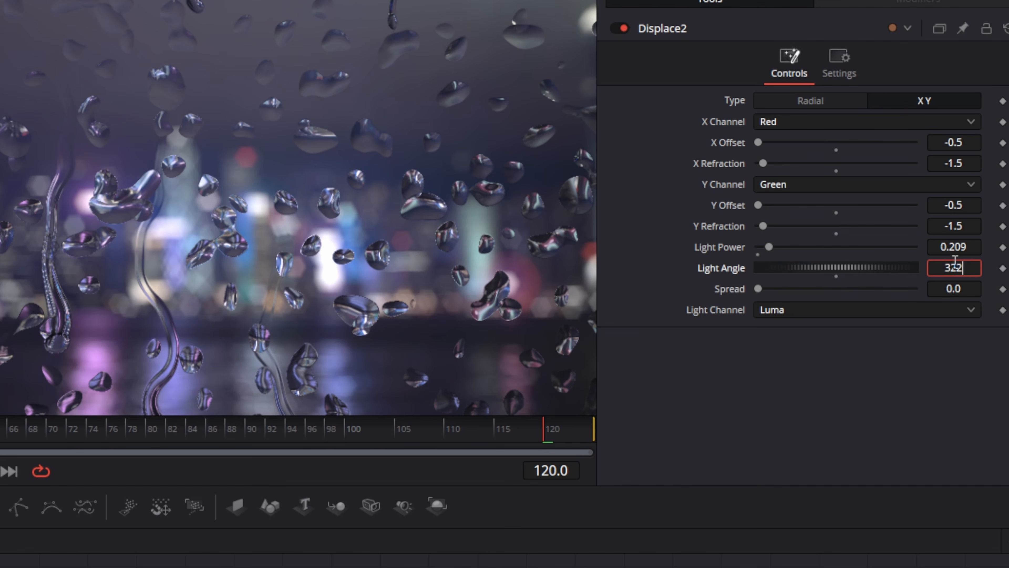
key("Tab")
left_click(973, 248)
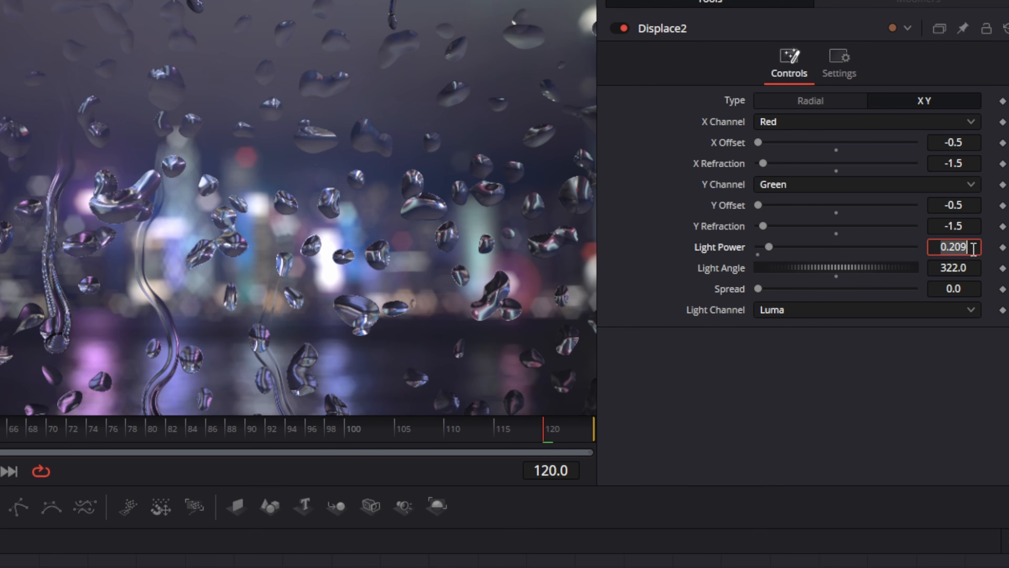
type("0.5")
key("Return")
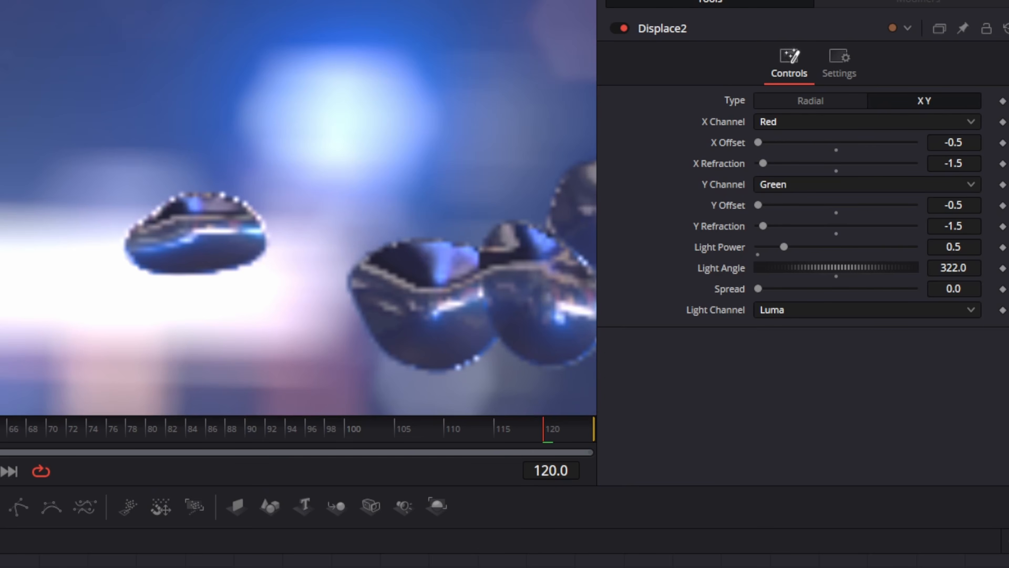
Step: Set Displace2's spread to 0.09 to smooth the droplet edges
scroll(299, 208, "up", 2)
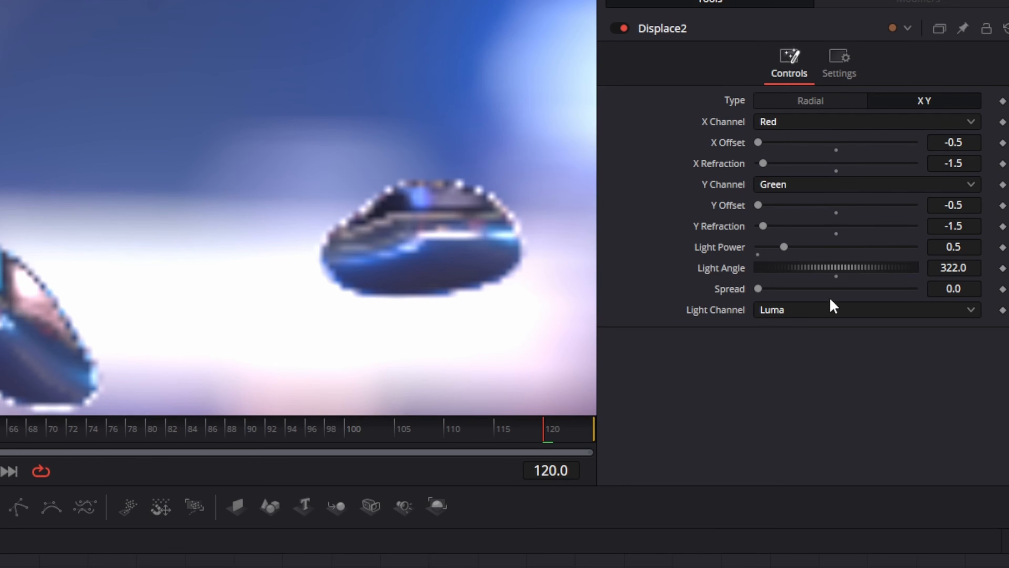
left_click_drag(759, 289, 770, 294)
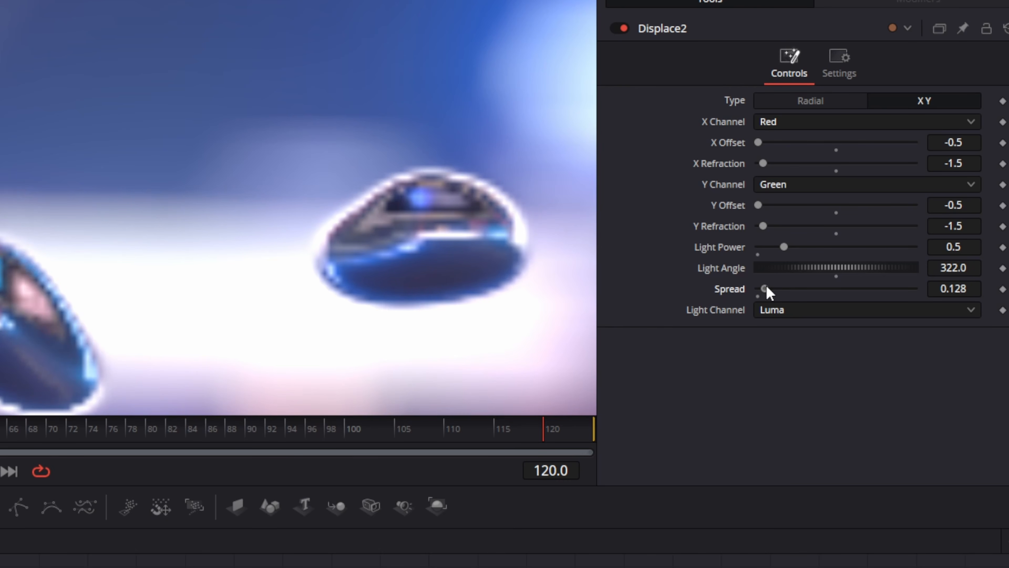
left_click(966, 286)
type(".09")
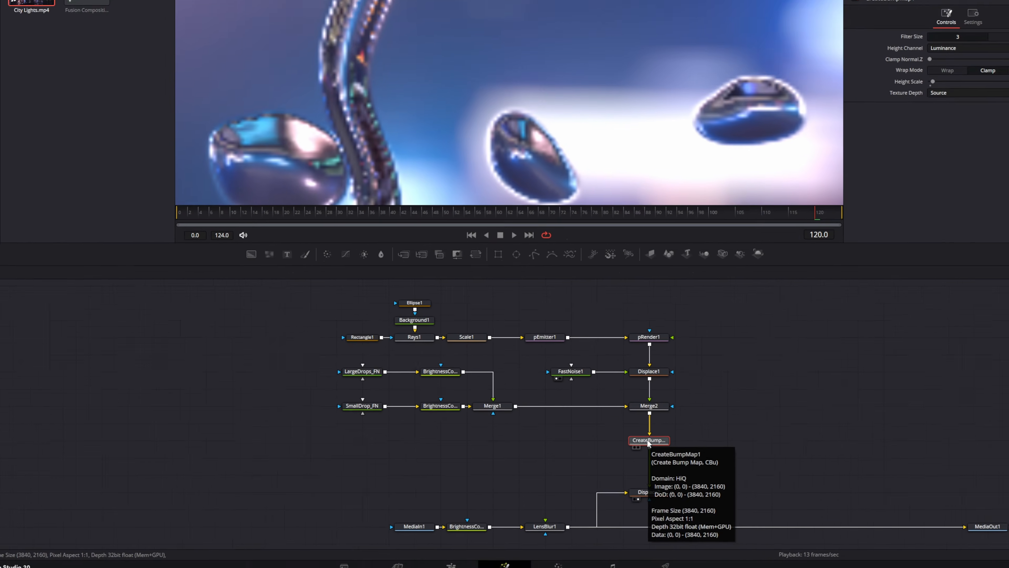
Step: Insert a Blur node between CreateBumpMap1 and Displace2 and set its blur size to 3.7
key("shift+space")
type("Blur")
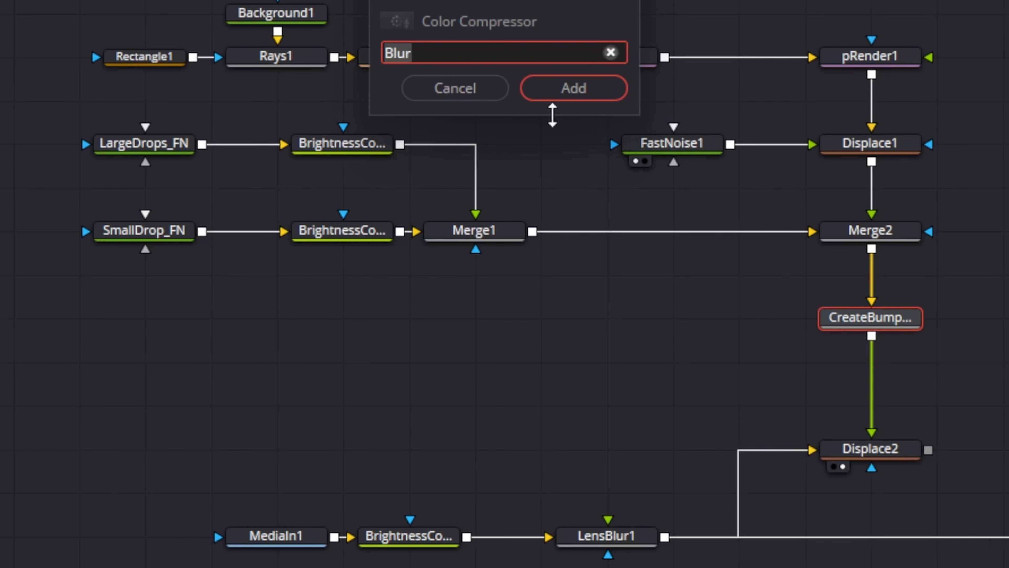
left_click(572, 132)
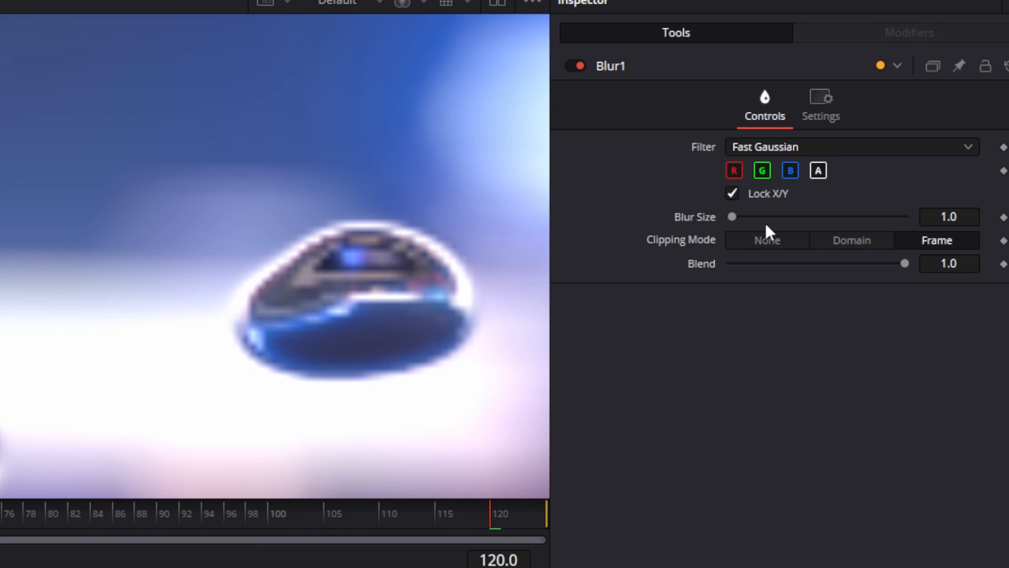
left_click_drag(731, 217, 735, 215)
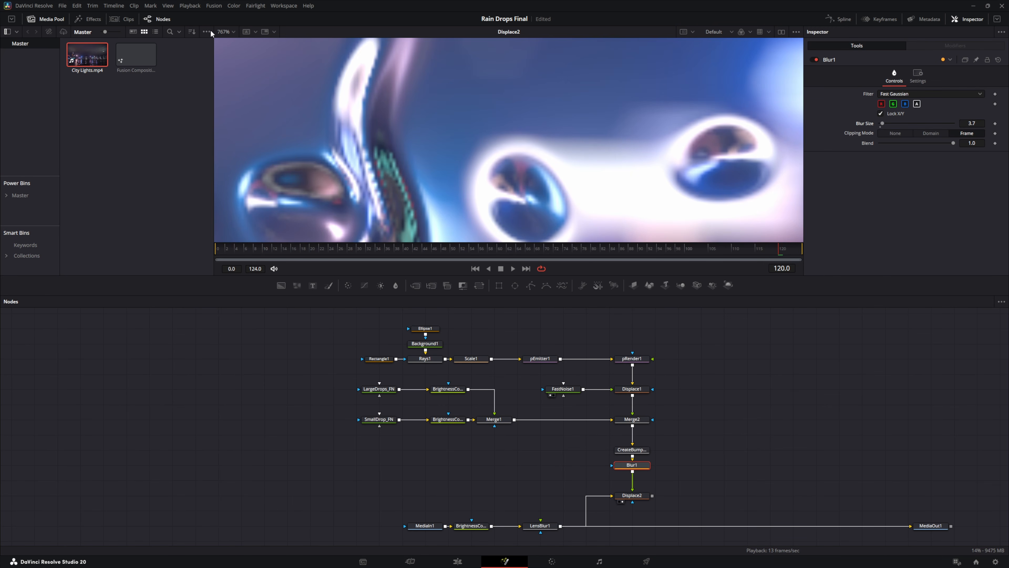
Step: Fit the whole image in the viewer and fine-tune Blur1's blur size, trying 0.0 before raising it slightly
left_click(224, 32)
left_click(228, 44)
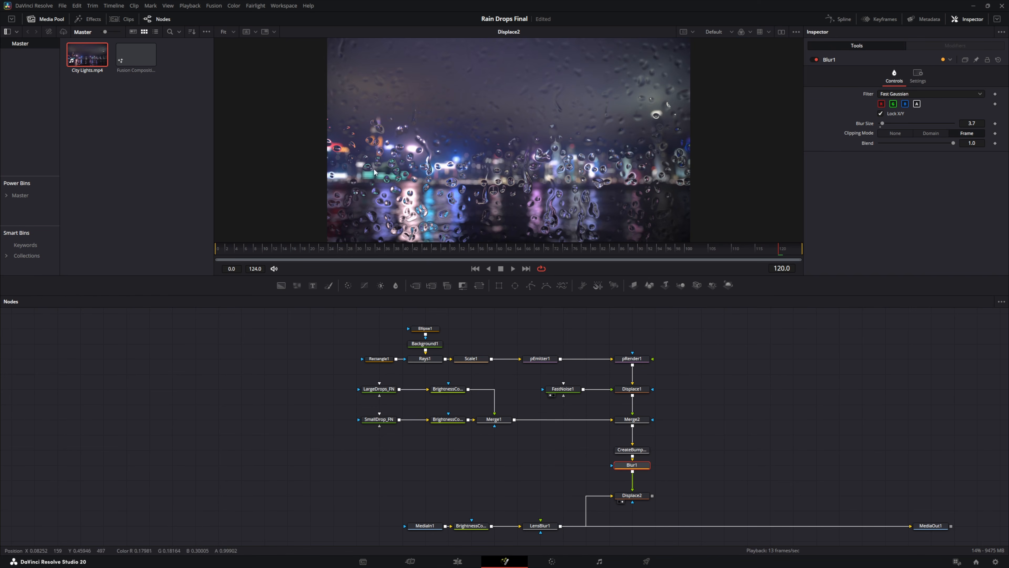
left_click_drag(883, 122, 881, 119)
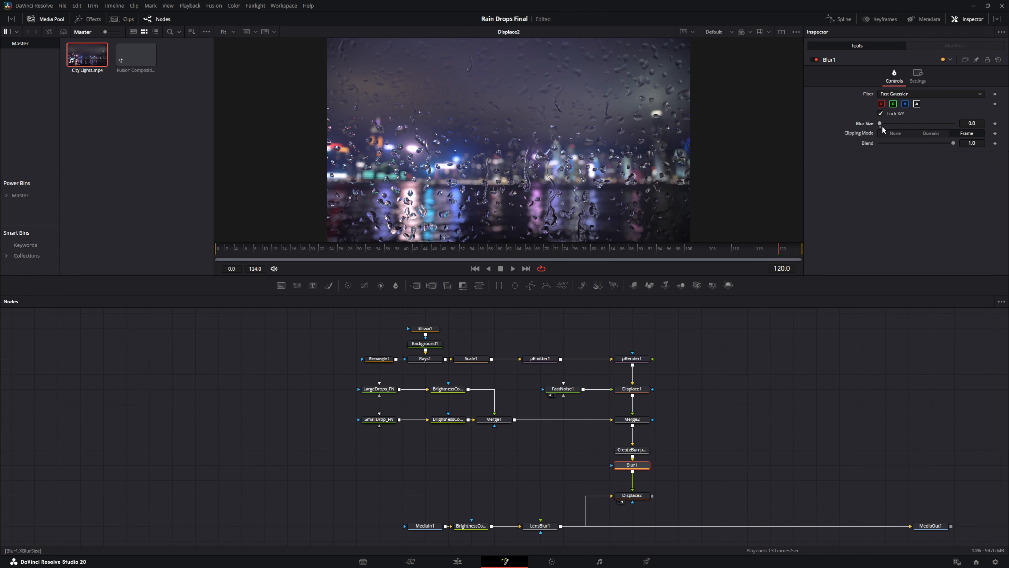
left_click_drag(882, 123, 884, 123)
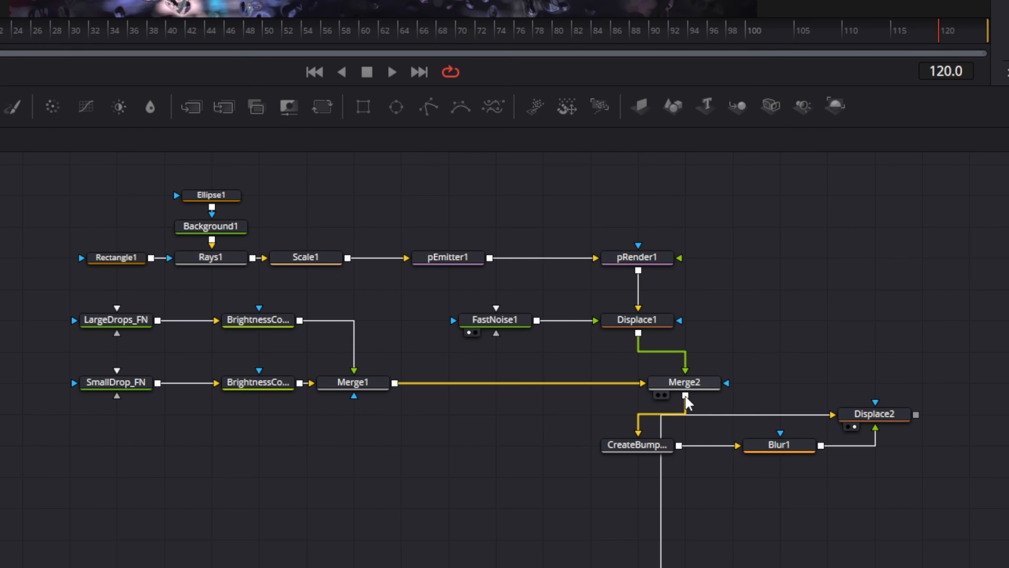
Step: Connect Merge2's output to Displace2 as its effect mask and enable Multiply by Mask for Displace2
left_click_drag(686, 397, 883, 415)
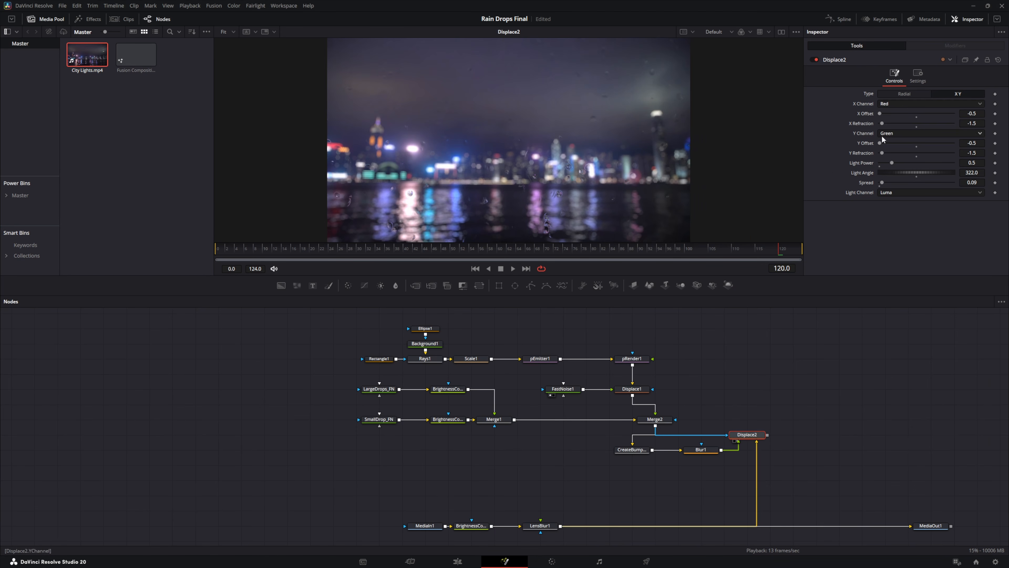
left_click(921, 75)
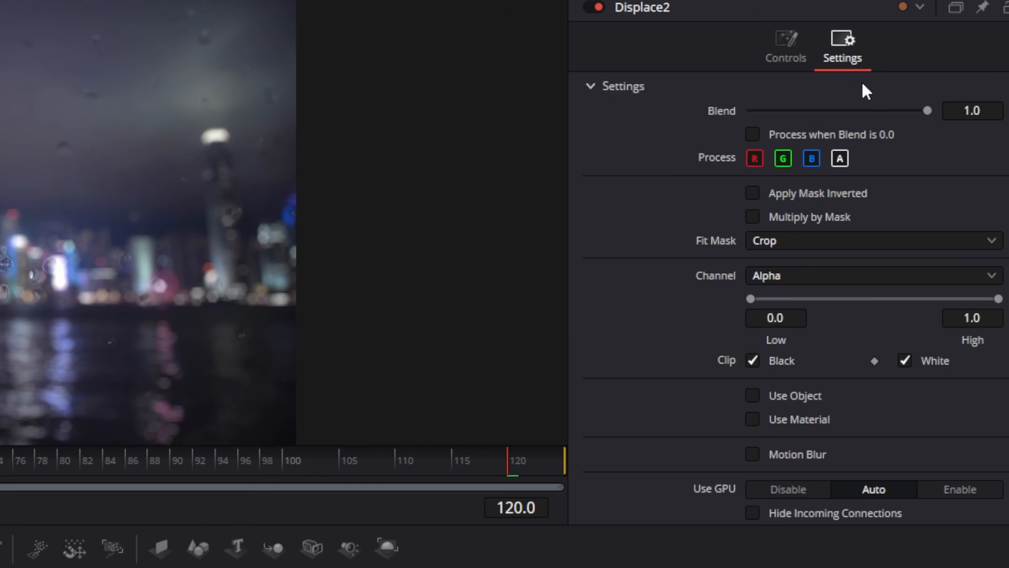
left_click(752, 217)
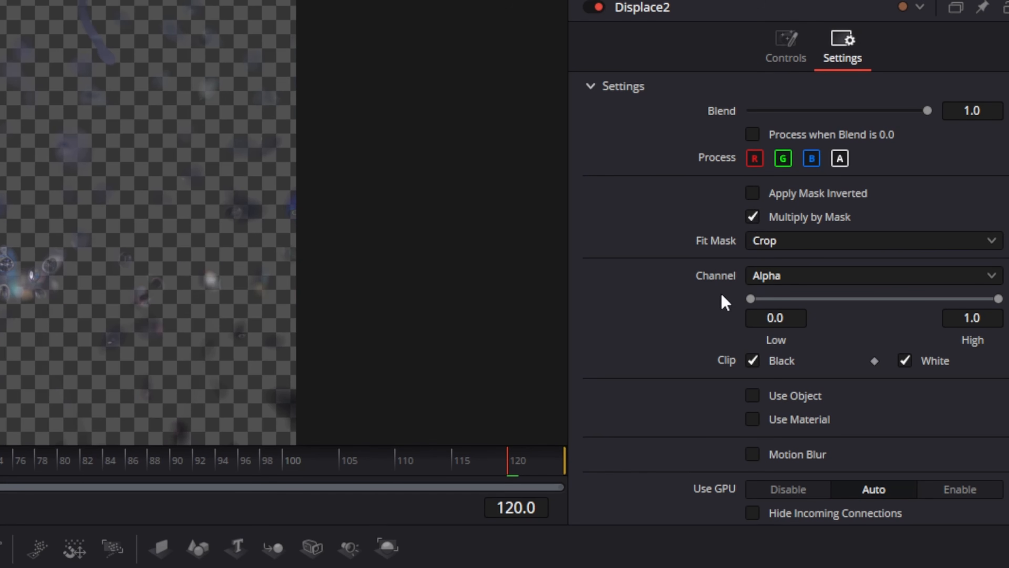
Step: Tighten Displace2's alpha mask range by lowering the high limit to 0.07 and returning the low limit to its minimum
left_click_drag(756, 302, 764, 306)
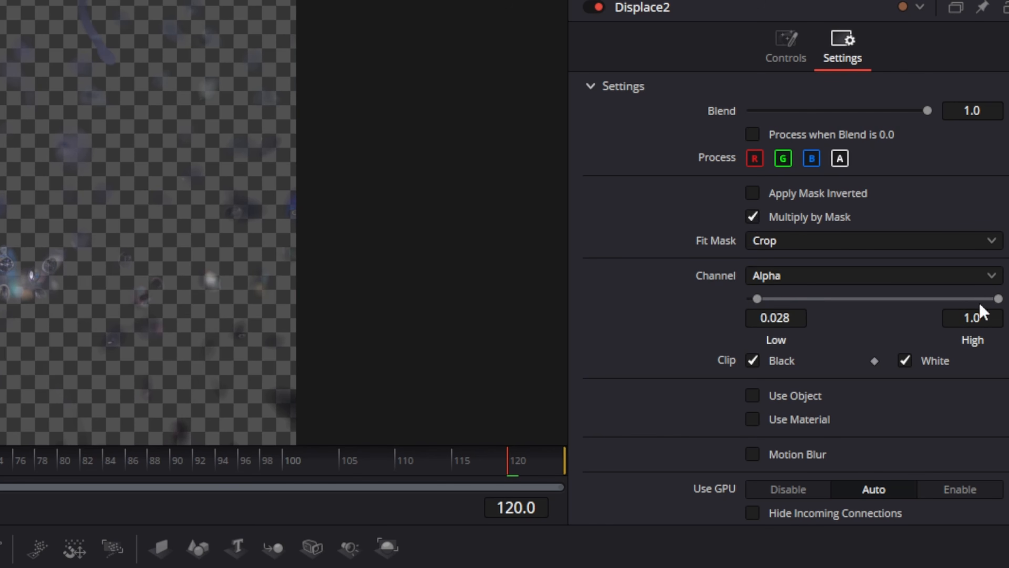
left_click_drag(998, 298, 766, 301)
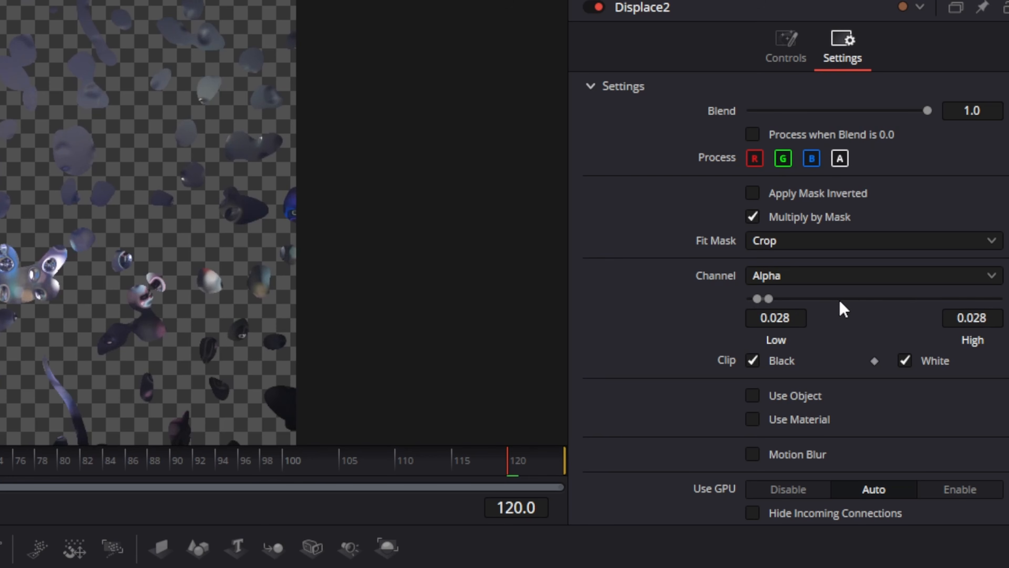
left_click_drag(772, 303, 996, 300)
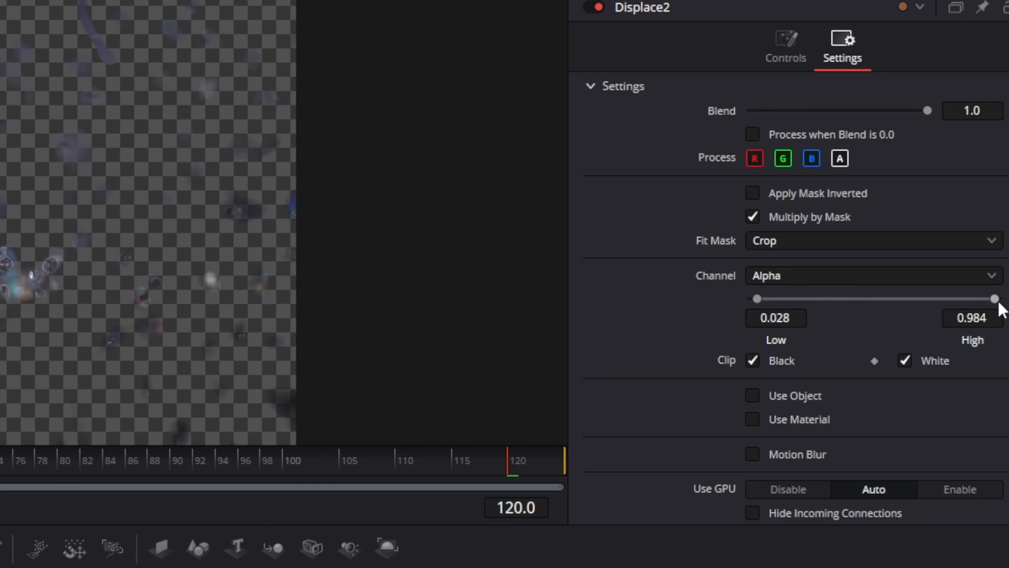
mouse_move(761, 306)
left_mouse_down()
mouse_move(716, 302)
mouse_move(766, 299)
left_mouse_up()
left_click_drag(995, 300, 778, 303)
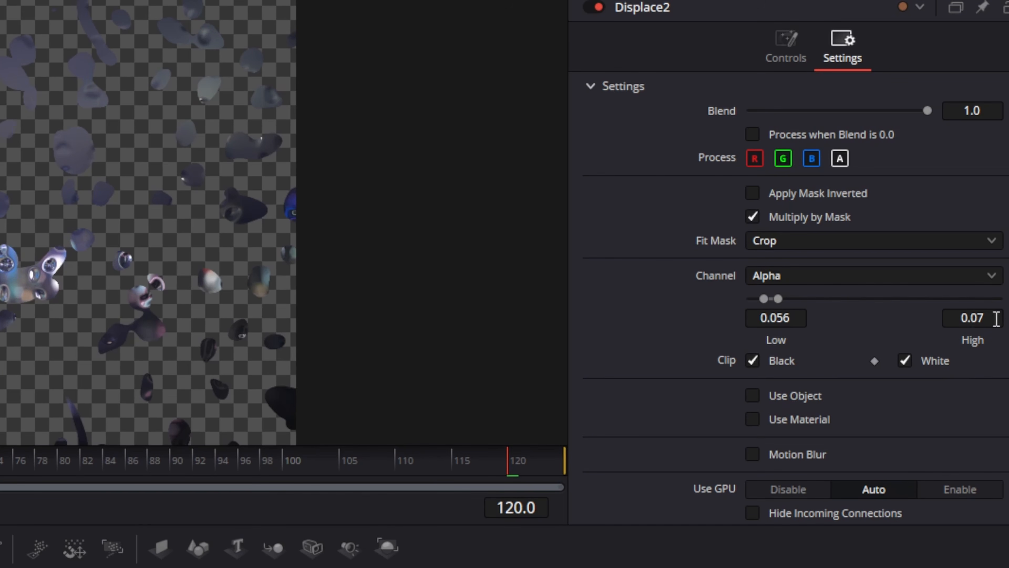
left_click_drag(764, 299, 747, 299)
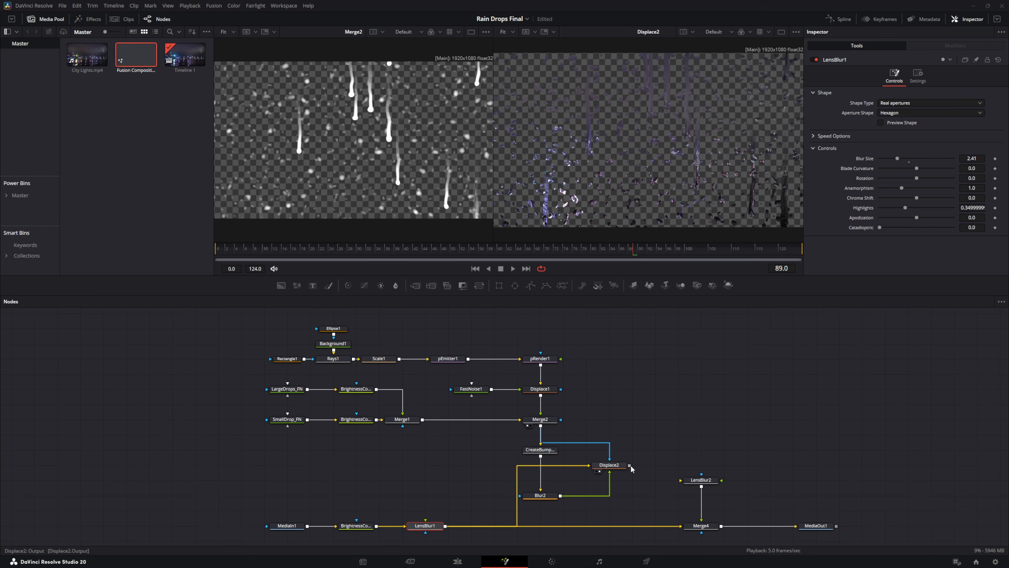
Step: Merge the Displace2 droplets over the LensBlur1 footage with a new Merge node and select it
left_click_drag(629, 466, 444, 528)
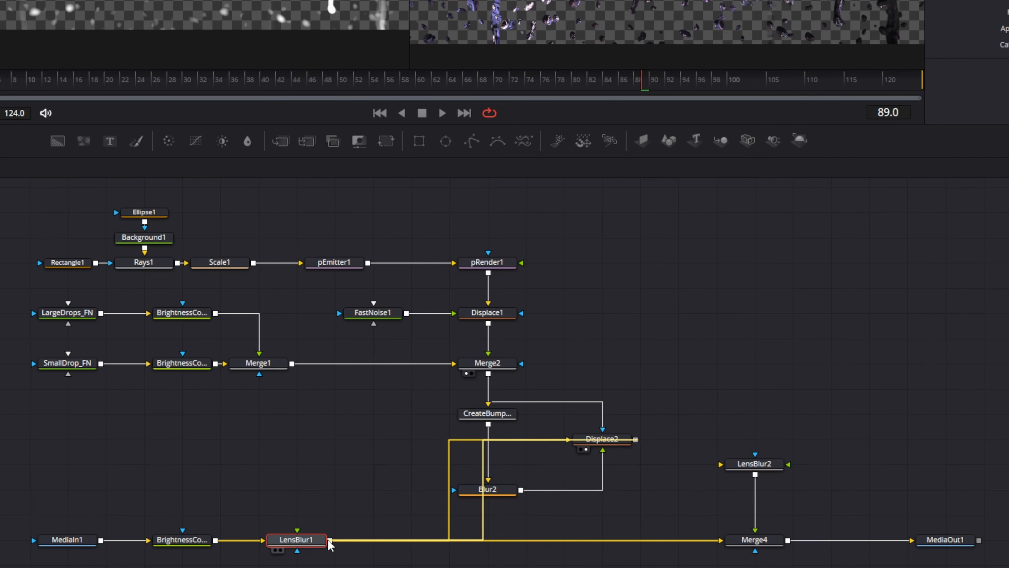
left_click_drag(329, 544, 329, 543)
left_click(603, 542)
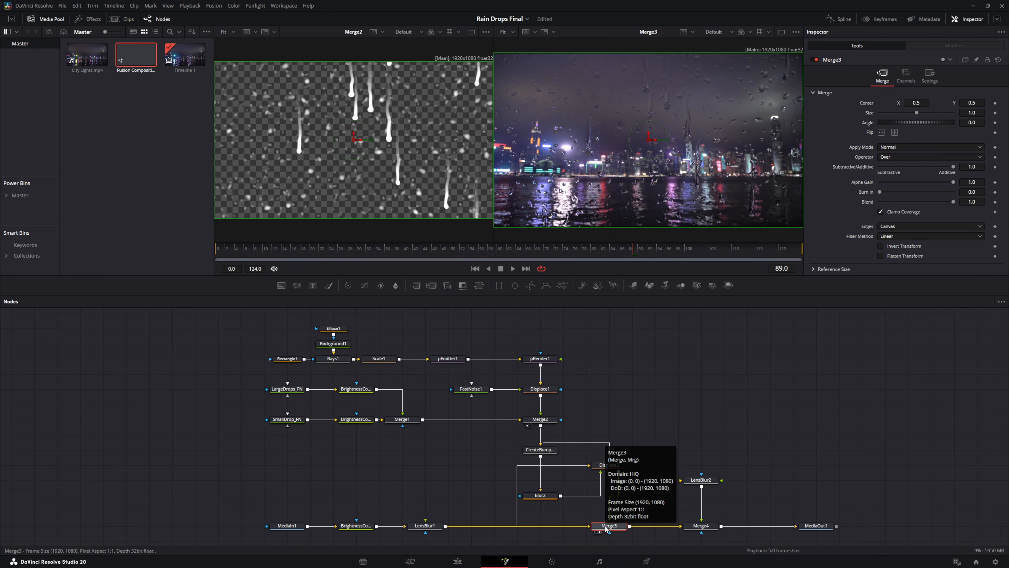
Step: Insert a Lens Blur node between Displace2 and Merge3 and set its blur size to 2.03
left_click(614, 466)
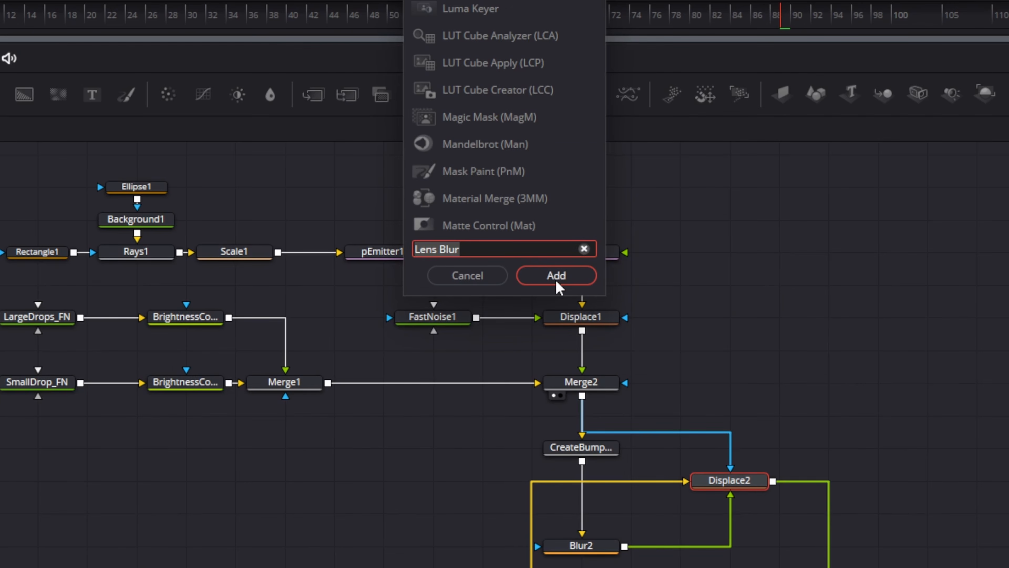
left_click(528, 369)
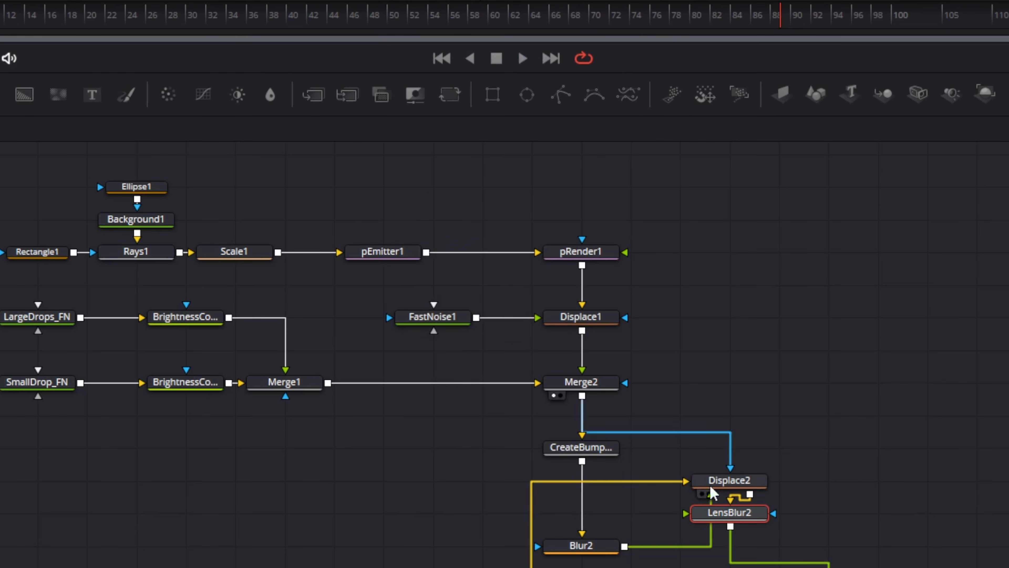
left_click_drag(729, 513, 853, 567)
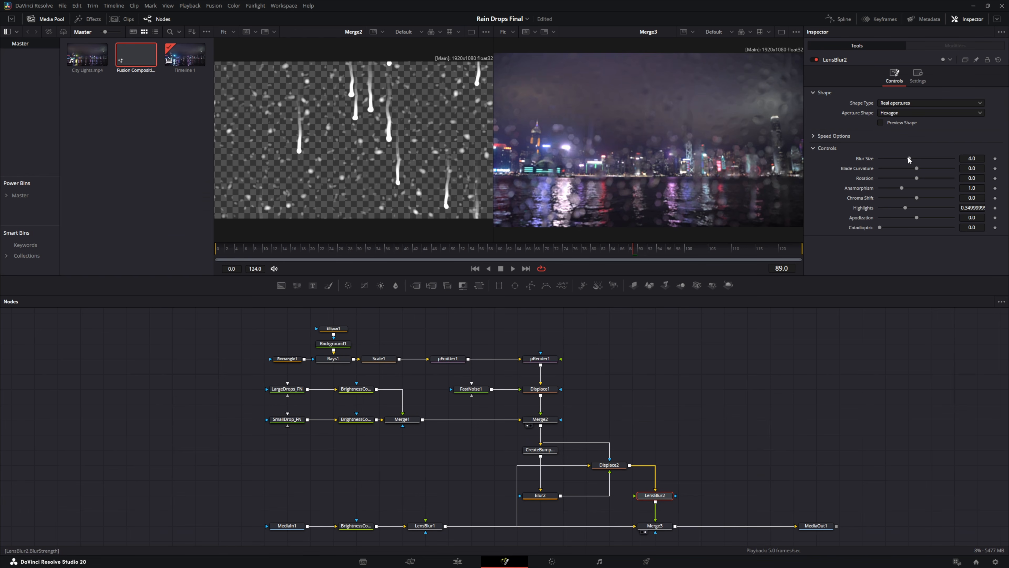
mouse_move(909, 159)
left_mouse_down()
mouse_move(936, 160)
mouse_move(880, 167)
mouse_move(924, 165)
mouse_move(897, 158)
left_mouse_up()
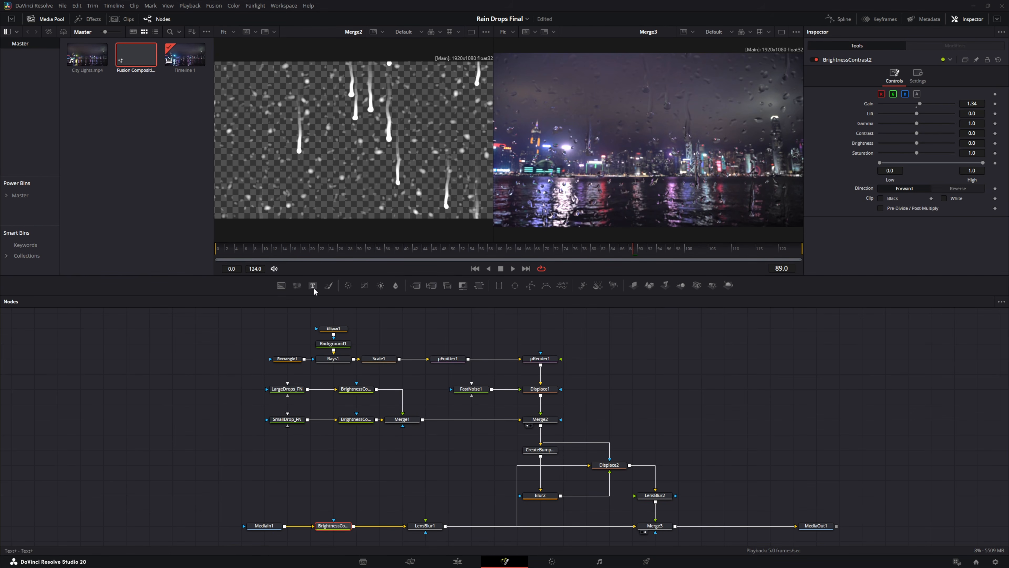
Step: Merge a Text+ node reading RAINY DAYS over the footage between the Brightness / Contrast node and LensBlur1
left_click_drag(356, 447, 355, 527)
left_click_drag(353, 450, 375, 452)
left_click(839, 133)
type("RAINY DAYS")
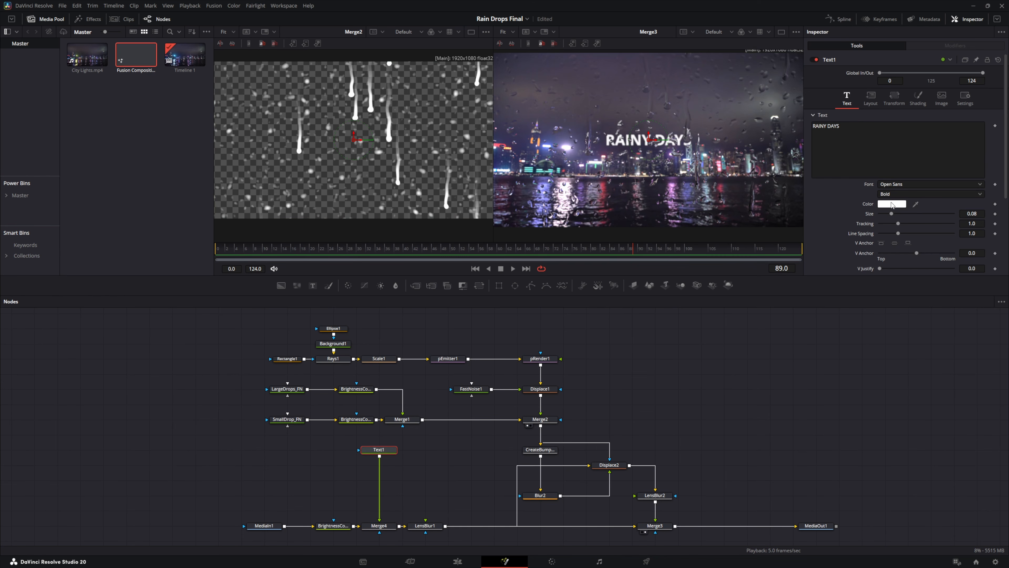
left_click(891, 204)
left_click(513, 219)
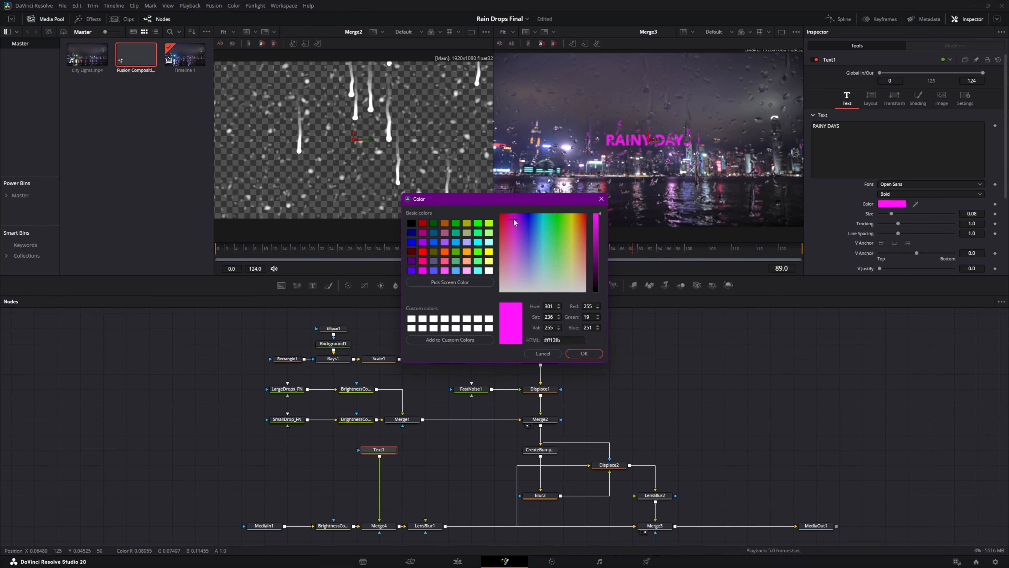
left_click(601, 199)
Step: Restyle the RAINY DAYS text to size 0.1791 in magenta and move it slightly higher above the skyline
left_click_drag(891, 214, 906, 214)
left_click(892, 204)
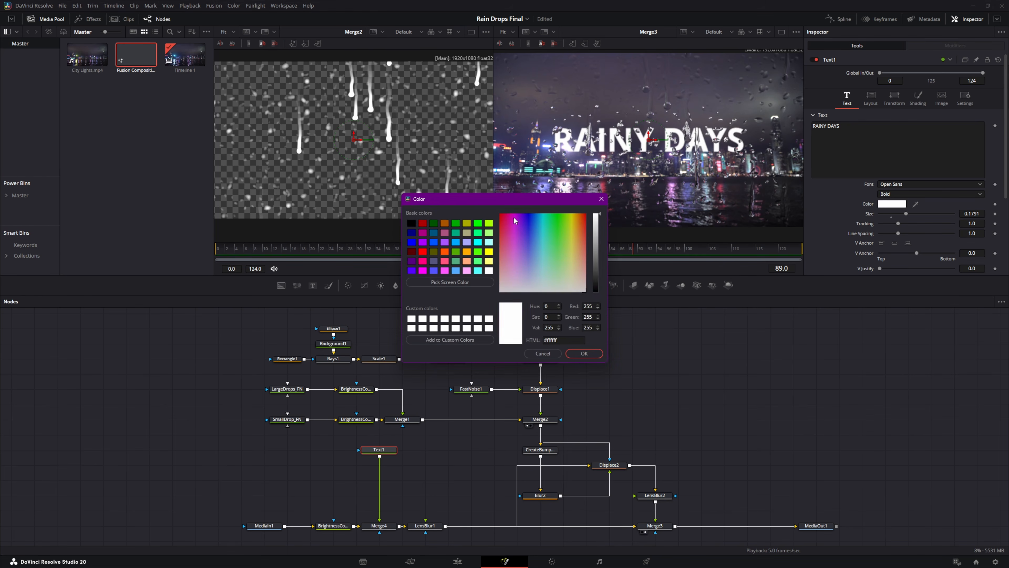
left_click(514, 217)
left_click(584, 353)
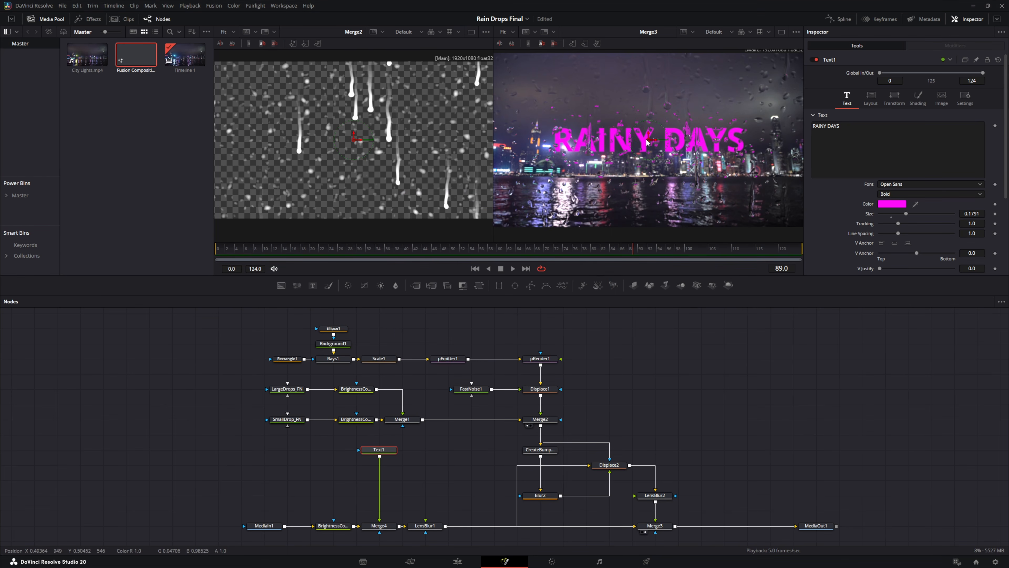
mouse_move(647, 141)
left_mouse_down()
mouse_move(649, 159)
mouse_move(616, 193)
mouse_move(672, 161)
mouse_move(635, 104)
mouse_move(676, 120)
mouse_move(677, 95)
mouse_move(689, 103)
mouse_move(614, 222)
mouse_move(615, 157)
mouse_move(592, 108)
mouse_move(644, 130)
left_mouse_up()
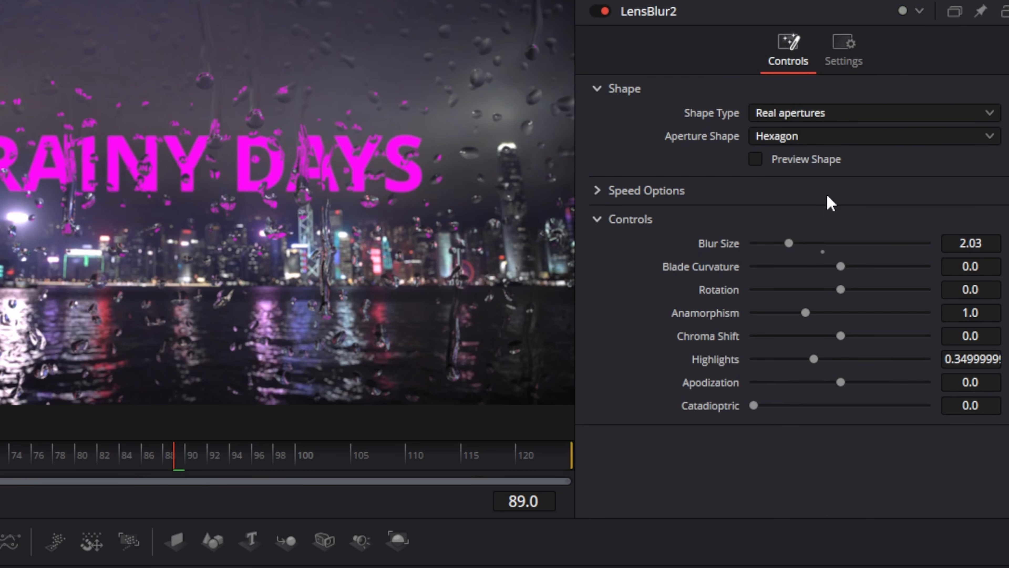
Step: Set LensBlur2's blur size to 2.99 and Blur2's blur size to 0.0
left_click_drag(788, 243, 810, 268)
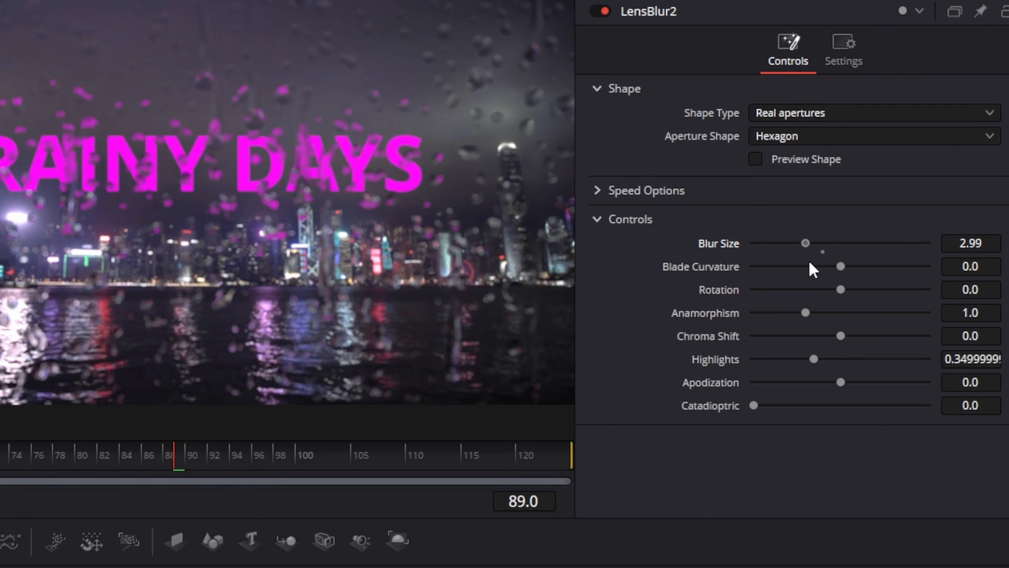
left_click(675, 567)
mouse_move(756, 160)
left_mouse_down()
mouse_move(788, 165)
mouse_move(746, 169)
left_mouse_up()
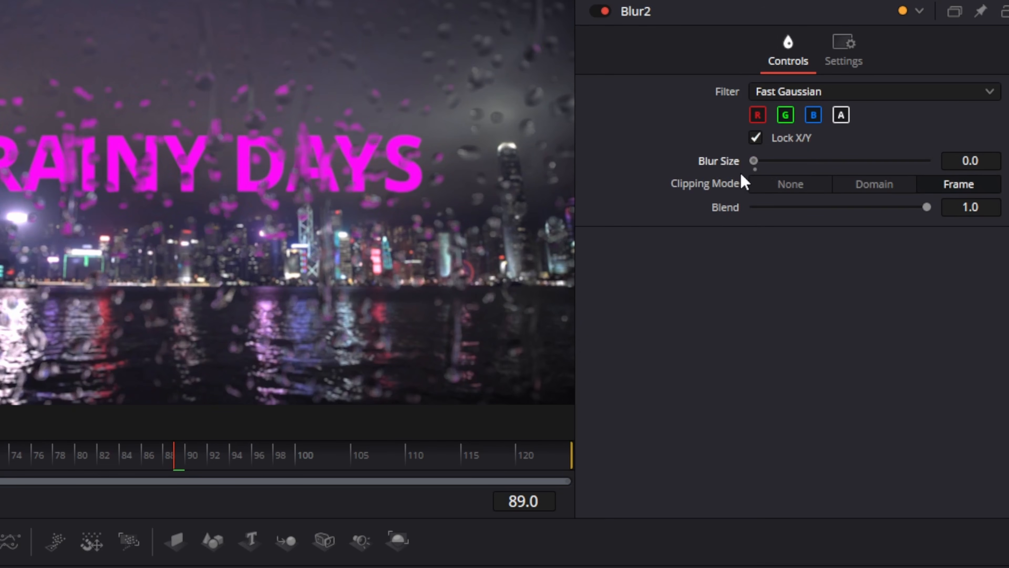